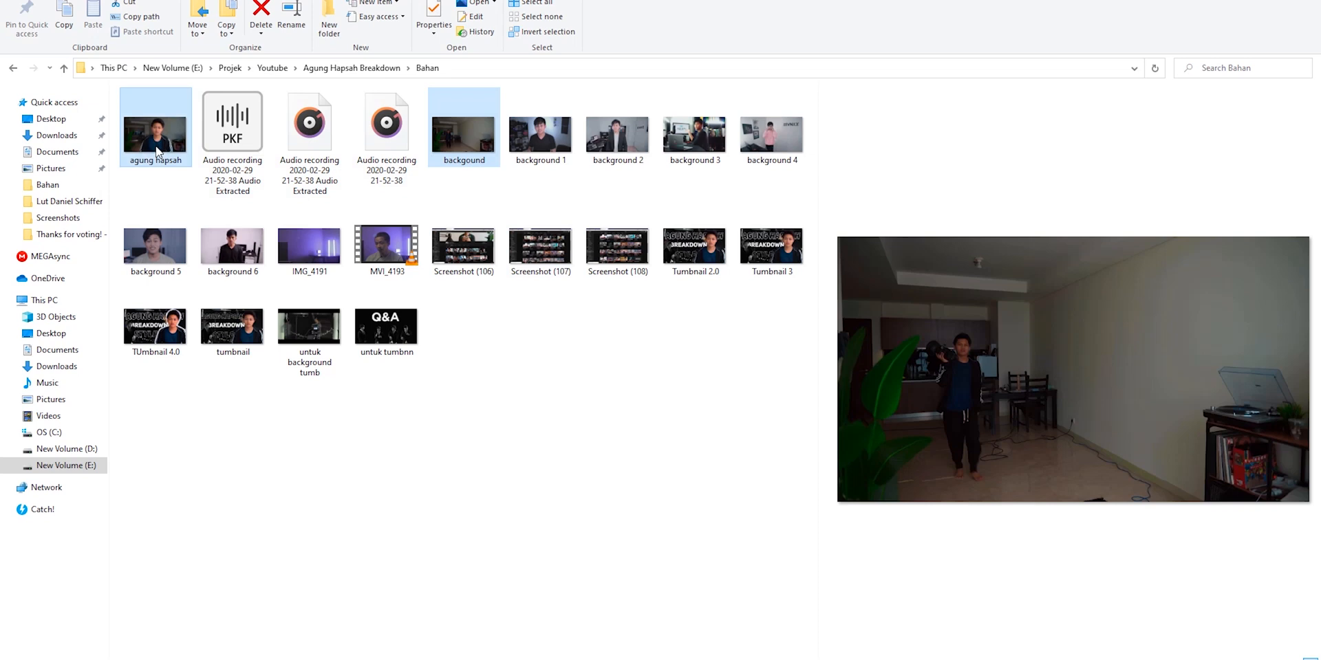
# Step: Import the agung hapsah and backgound images into the Intro Epic project and view each one in the Source monitor
pyautogui.moveTo(157, 153); pyautogui.dragTo(760, 551)
pyautogui.doubleClick(750, 481)
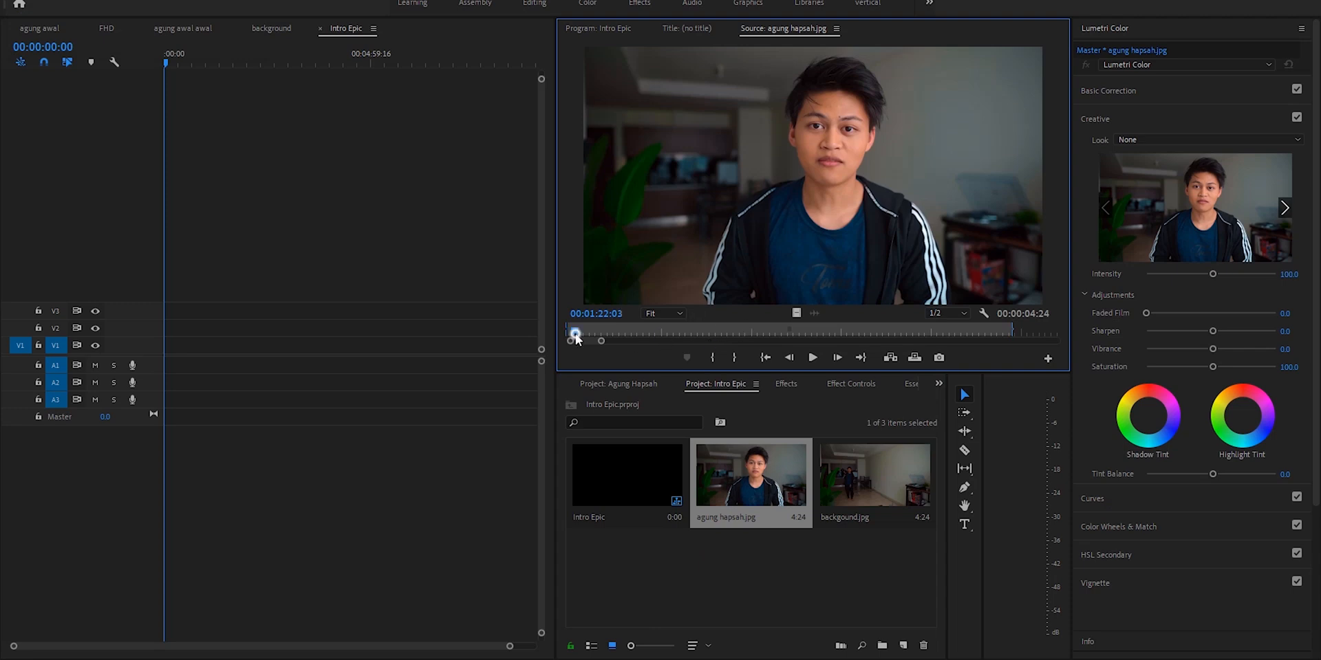
pyautogui.doubleClick(894, 502)
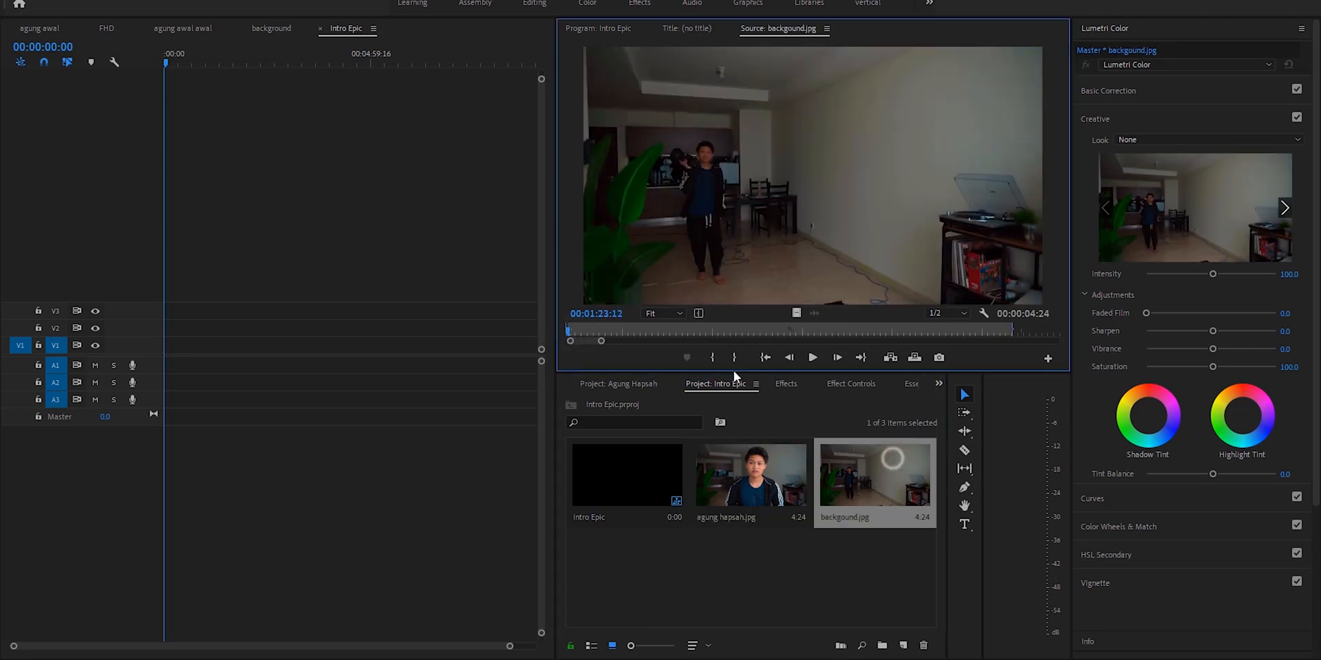
pyautogui.moveTo(575, 331); pyautogui.dragTo(507, 328)
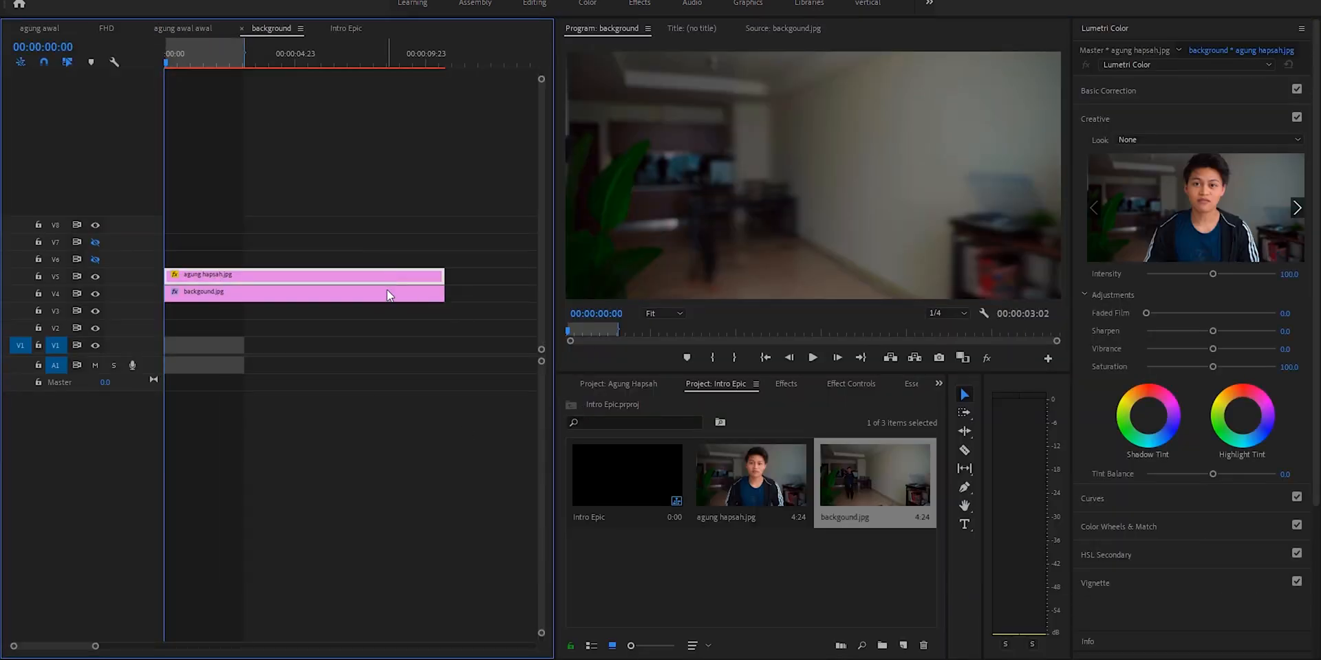
# Step: Hide track V5 and compare the backgound.jpg clip in the background sequence with its original source image
pyautogui.click(386, 290)
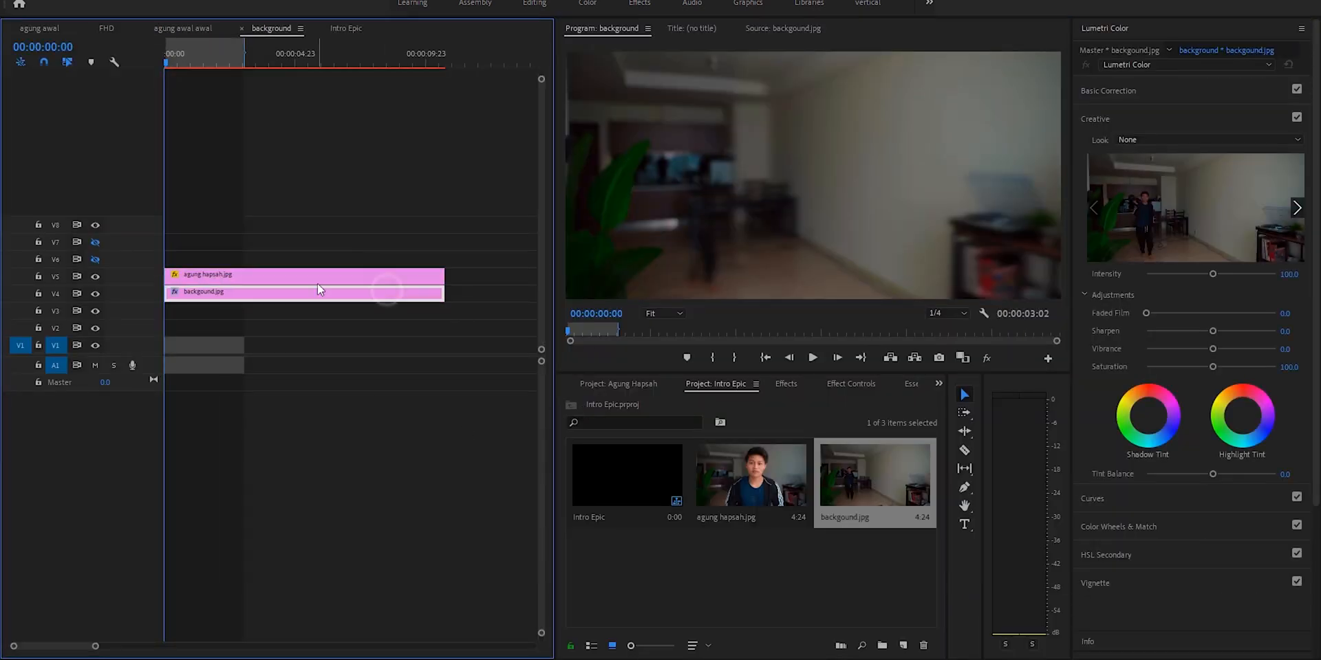
pyautogui.click(94, 277)
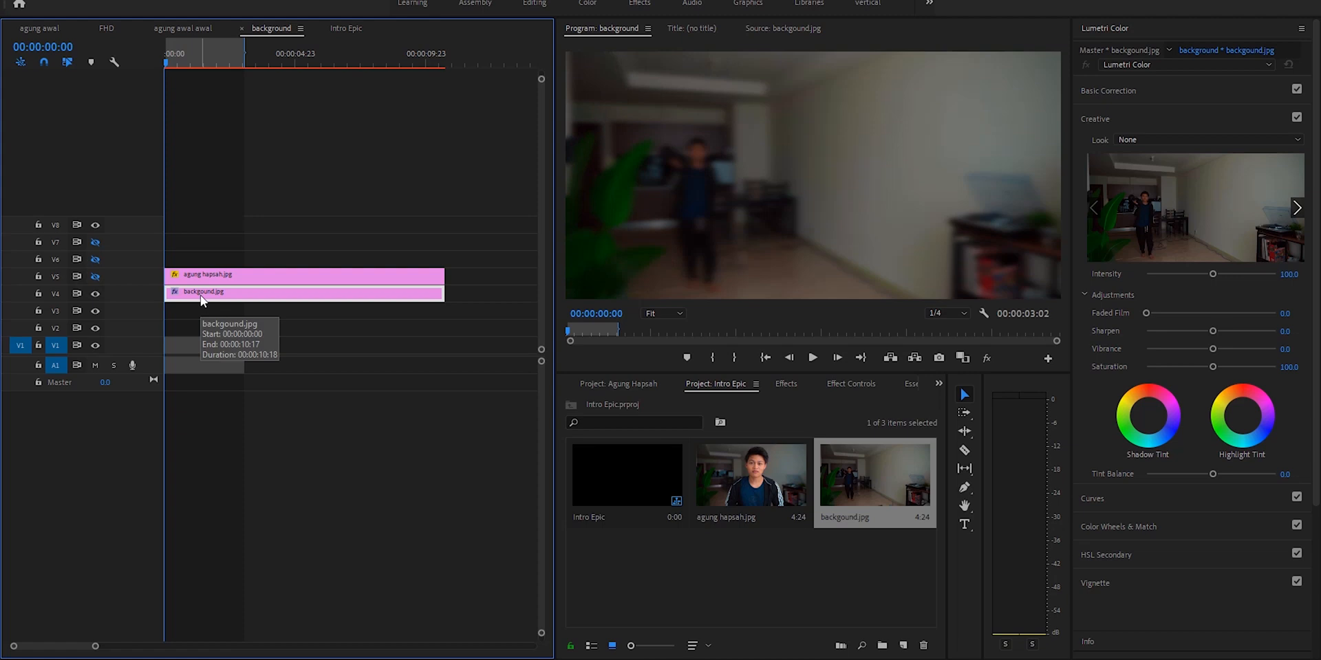
pyautogui.doubleClick(864, 485)
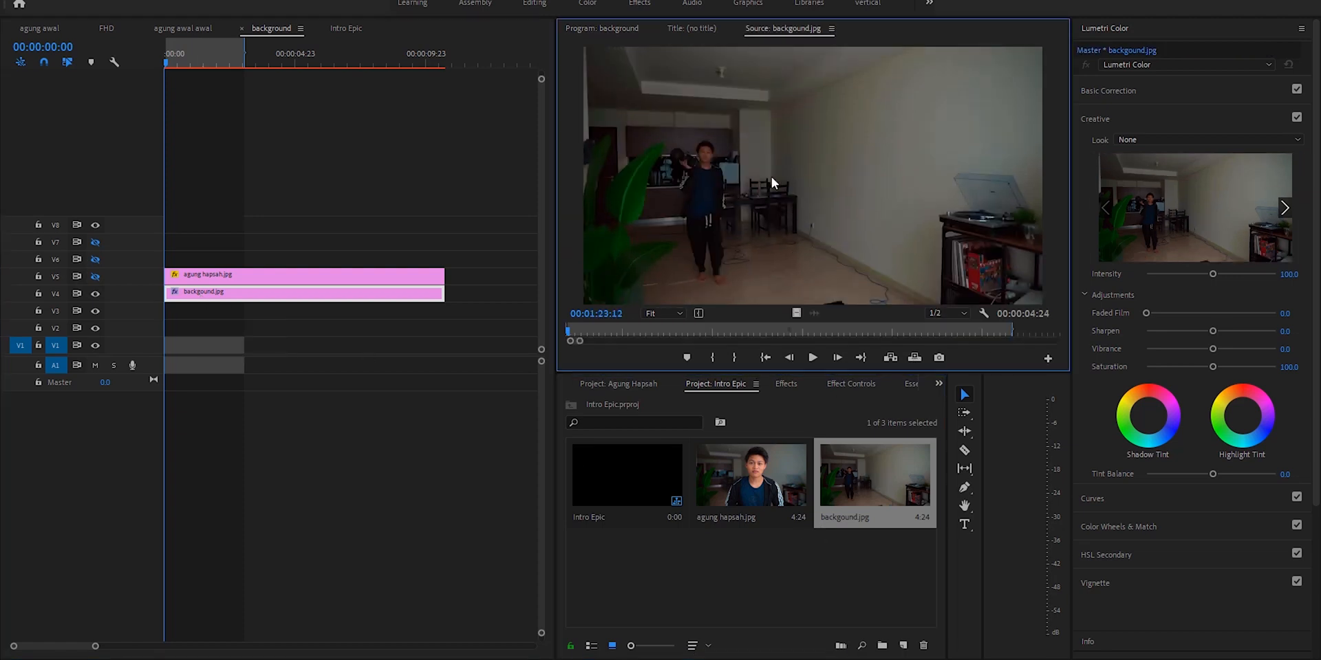
pyautogui.click(602, 28)
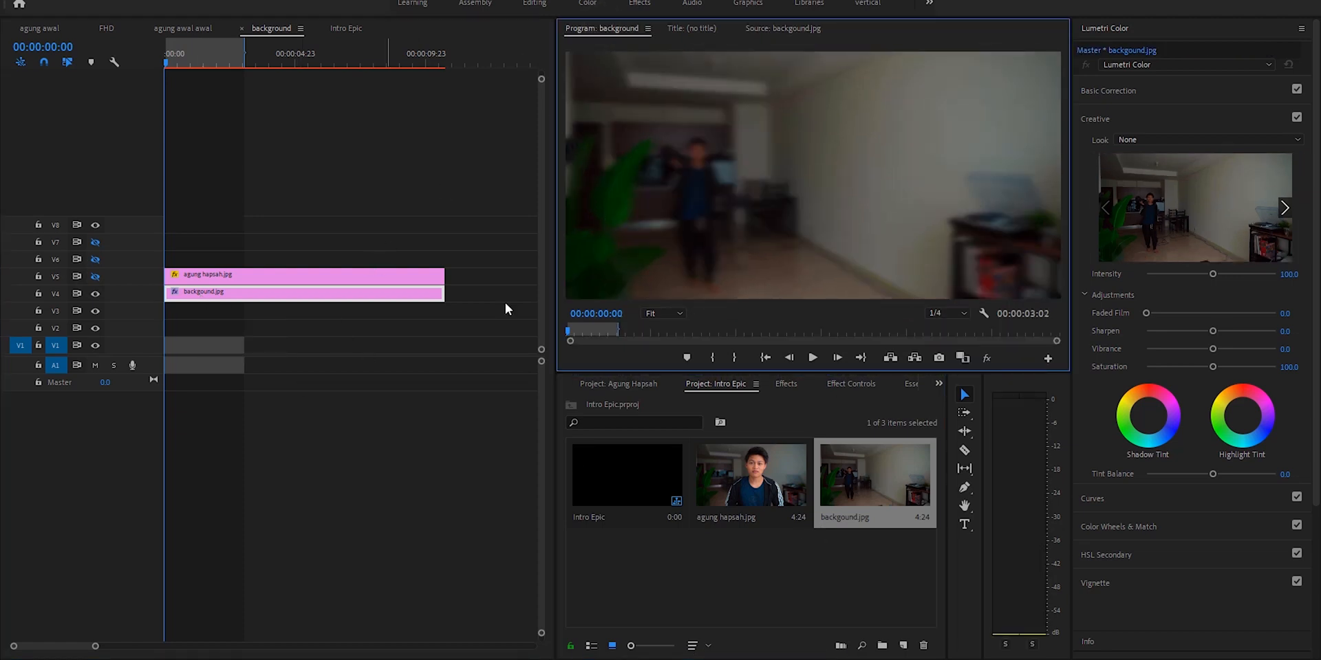
# Step: Examine the Camera Blur effect and its Percent Blur setting on the backgound.jpg clip
pyautogui.click(841, 385)
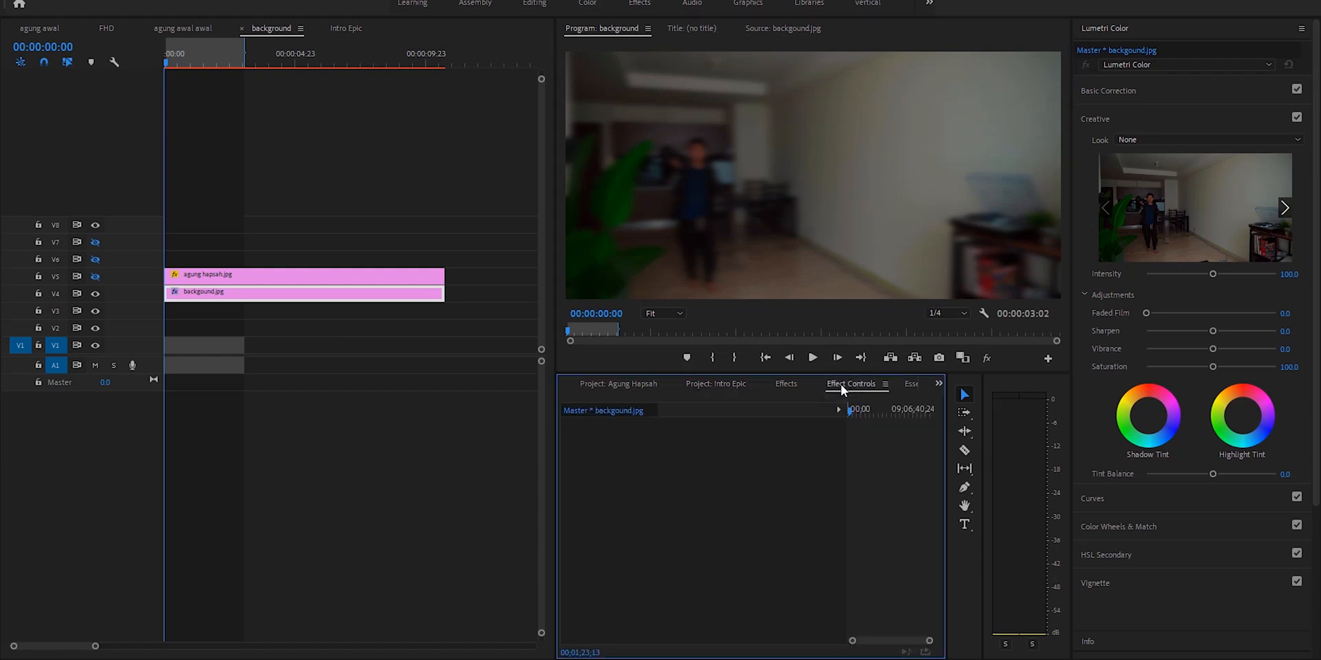
pyautogui.click(229, 294)
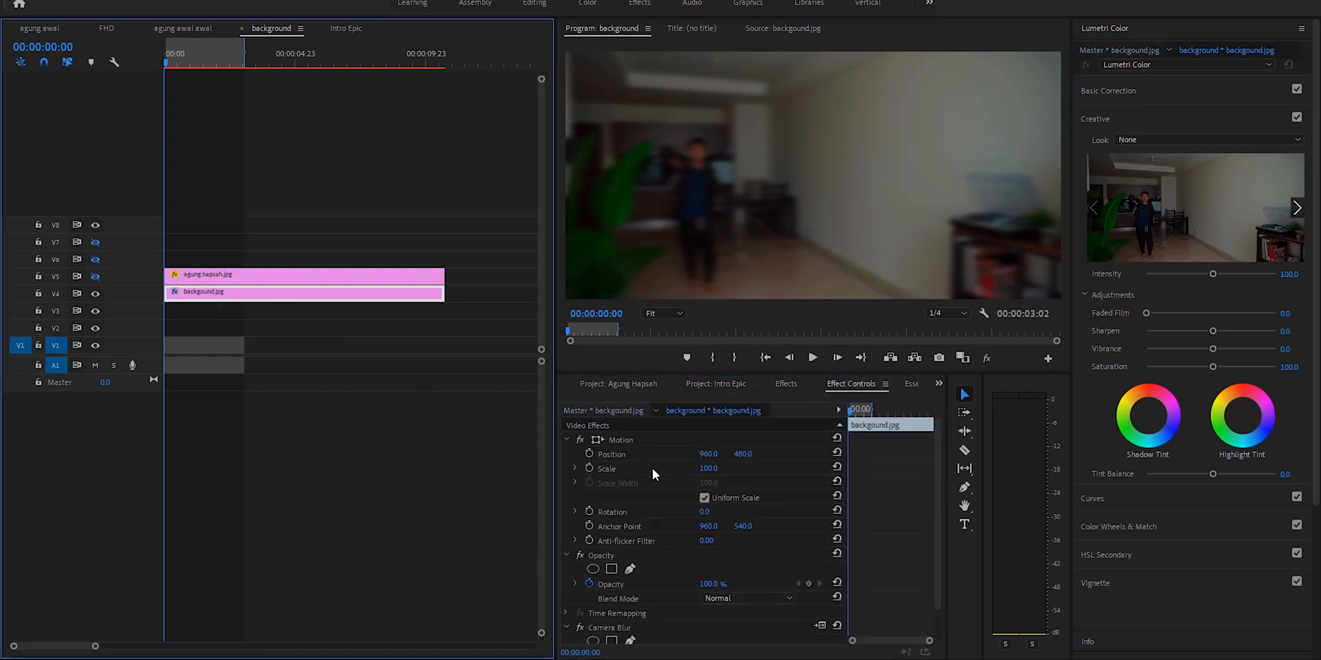
pyautogui.scroll(-3, 649, 465)
pyautogui.click(637, 594)
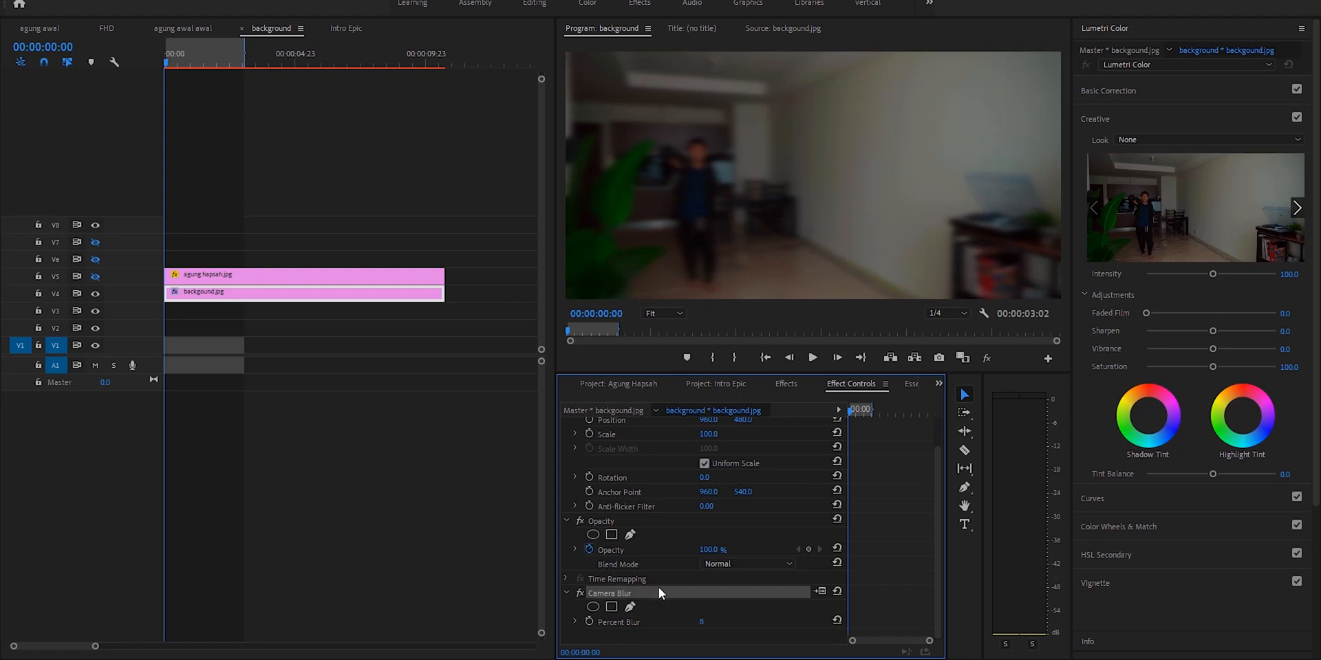
pyautogui.click(670, 623)
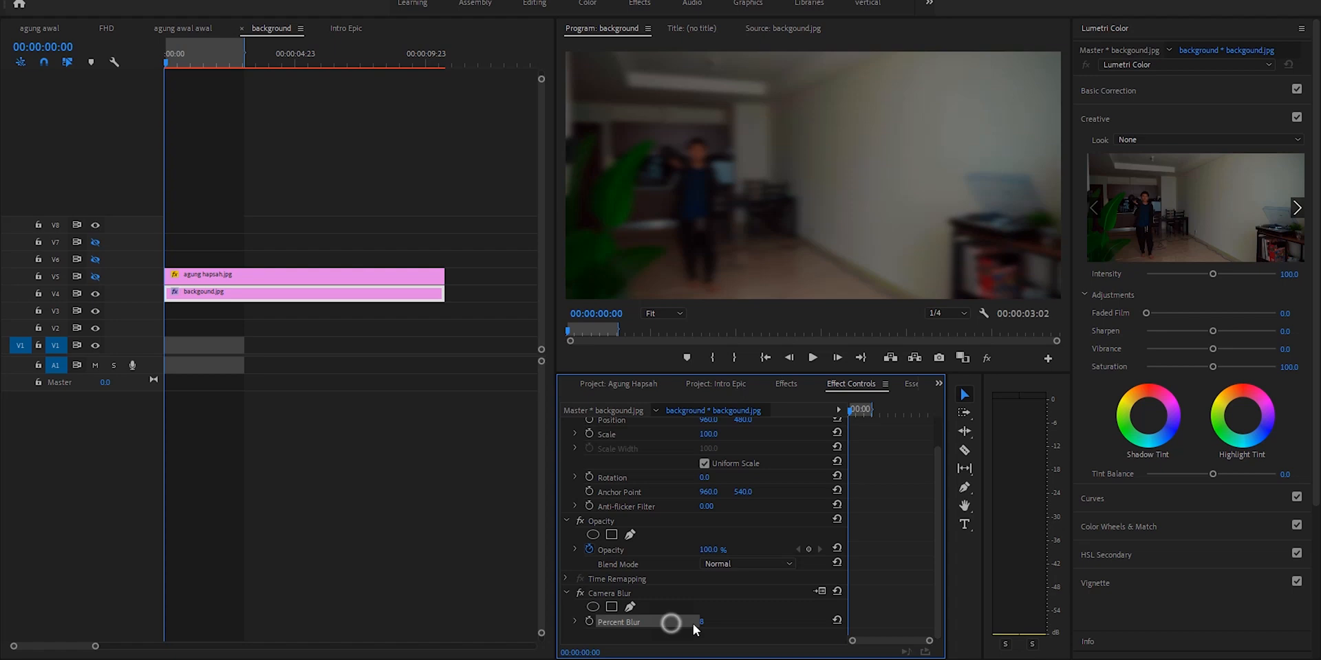
pyautogui.click(677, 590)
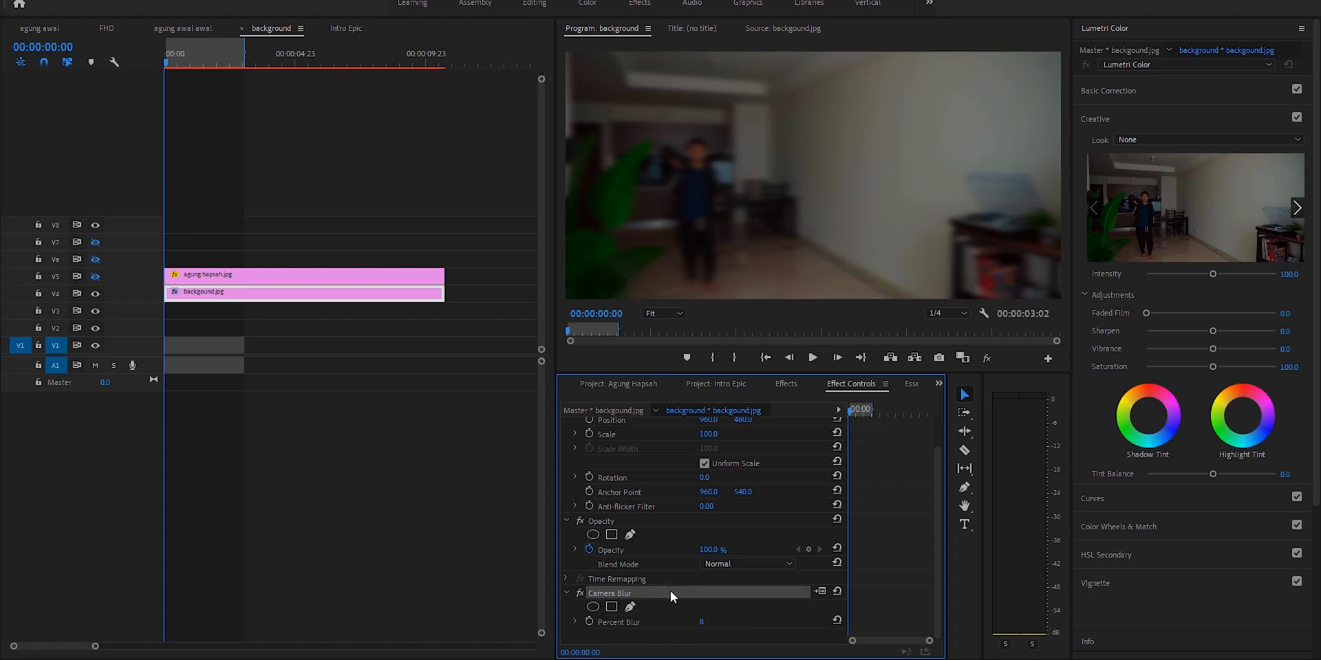
pyautogui.click(404, 421)
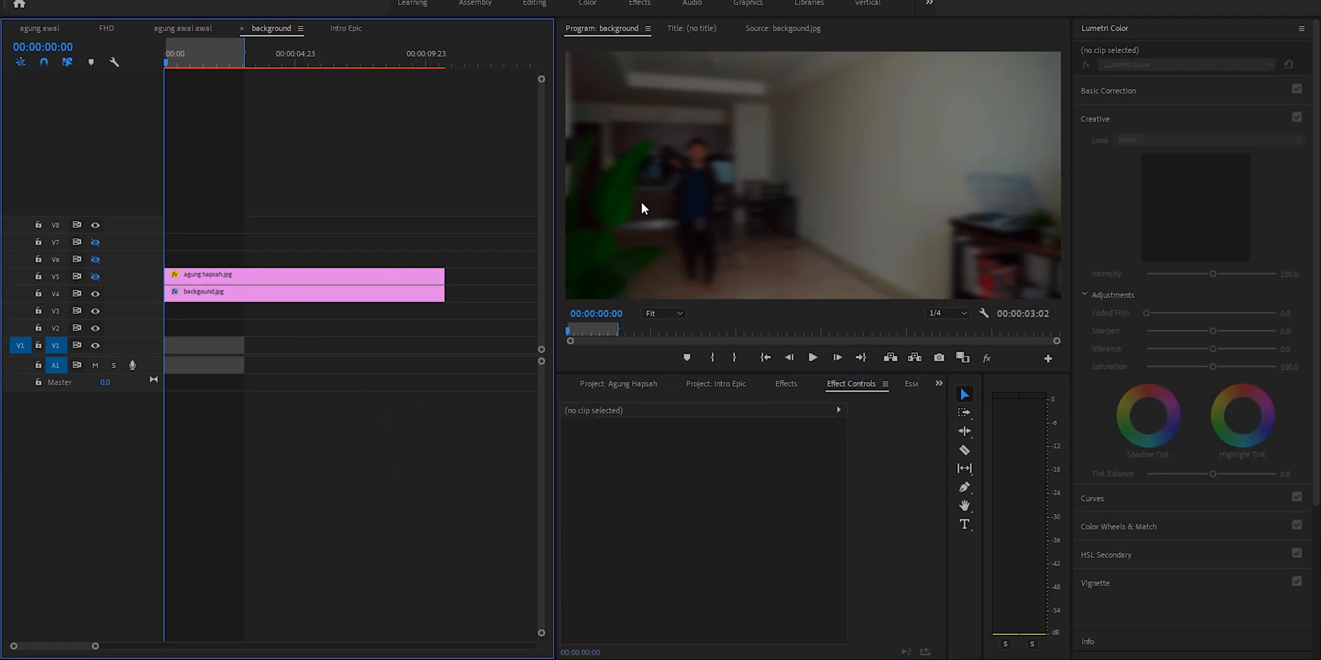
# Step: Make track V5 visible and toggle it repeatedly to compare the frame with and without the agung hapsah.jpg clip
pyautogui.click(100, 278)
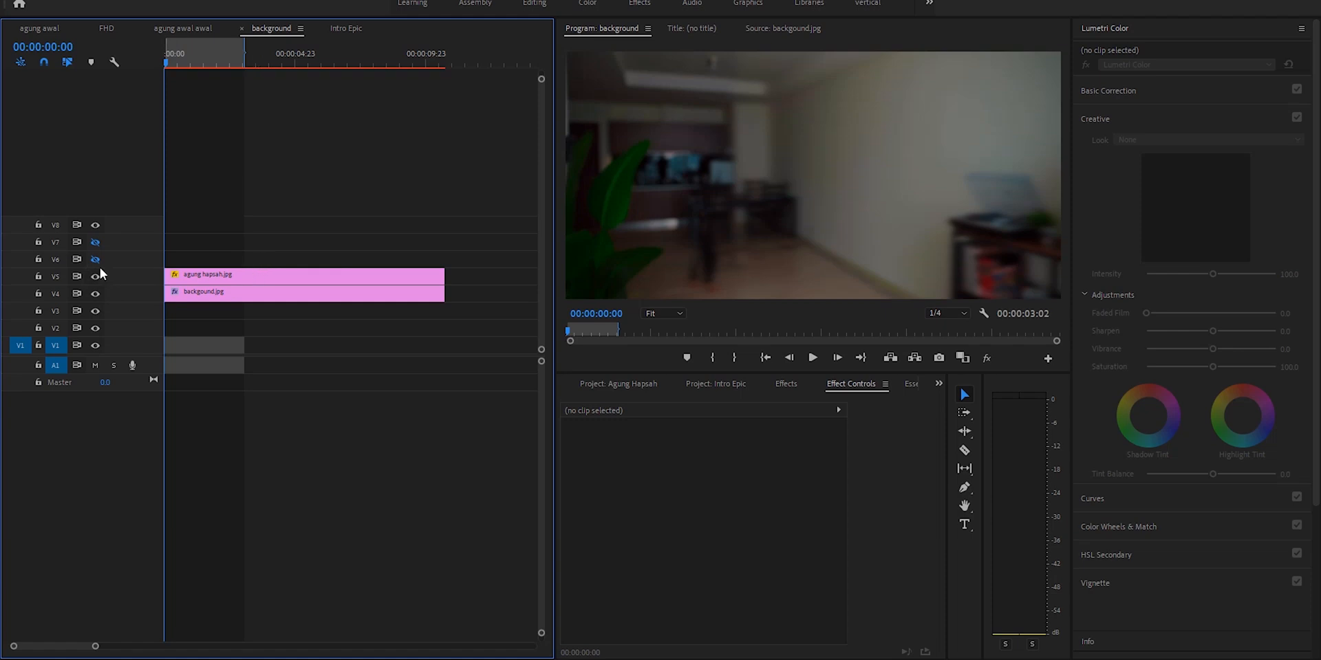
pyautogui.click(94, 278)
pyautogui.click(94, 278)
pyautogui.click(95, 278)
pyautogui.click(95, 278)
# Step: Examine the Opacity mask settings of the agung hapsah.jpg clip and compare the composite with its original source image
pyautogui.click(278, 271)
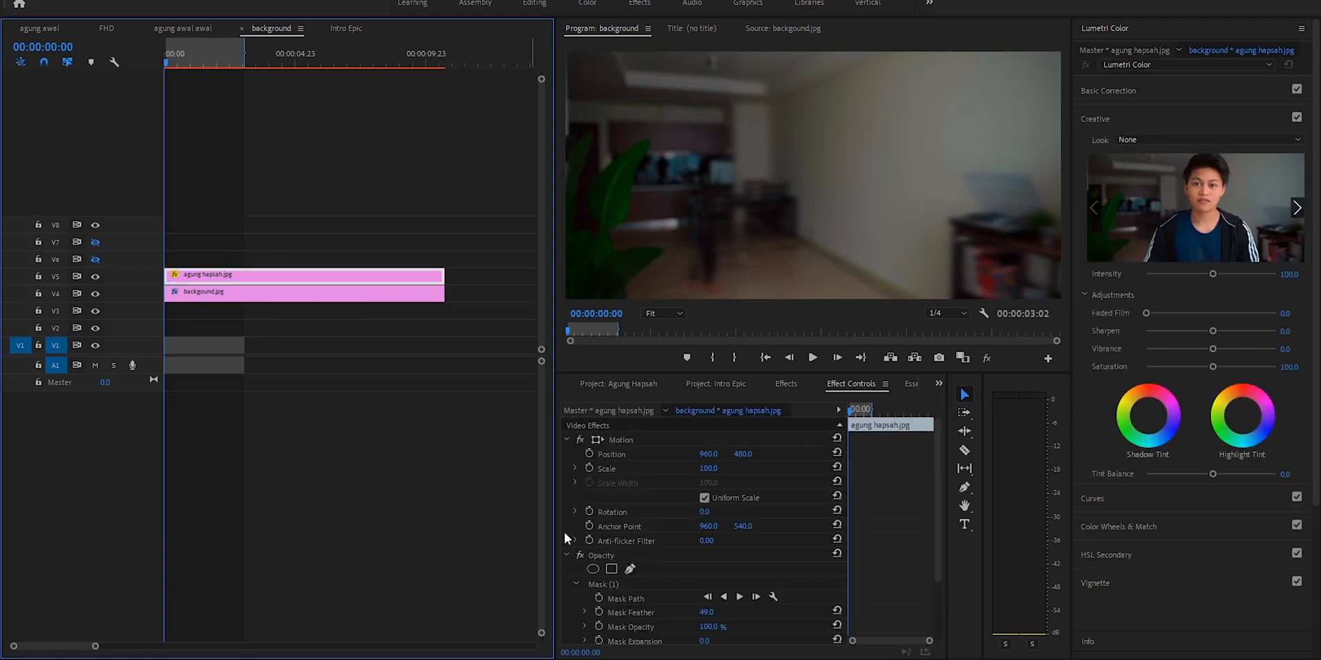
pyautogui.scroll(-2, 692, 533)
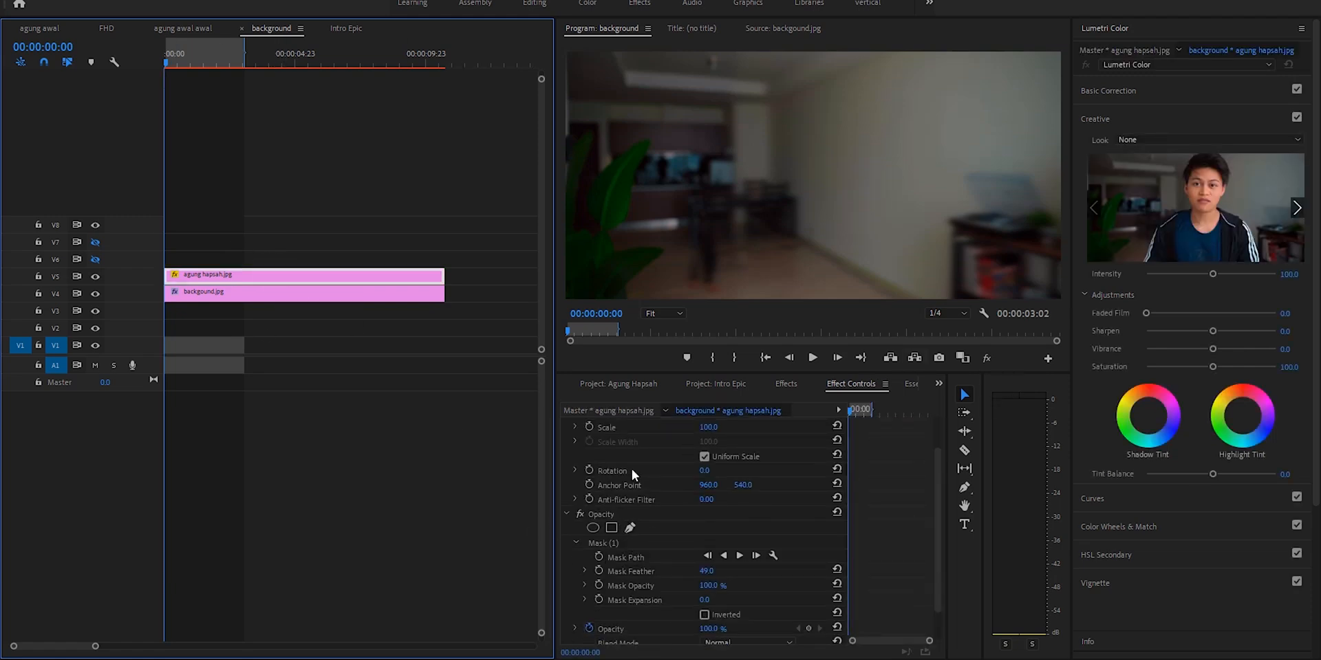
pyautogui.click(716, 383)
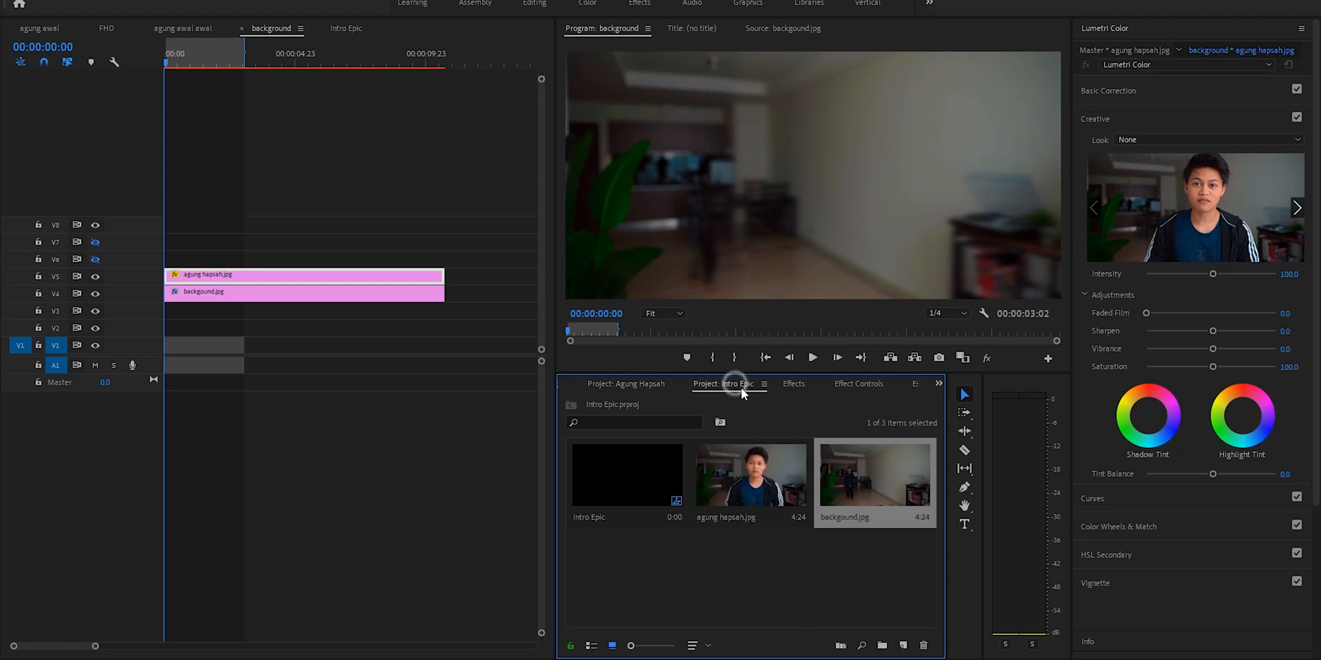
pyautogui.doubleClick(751, 463)
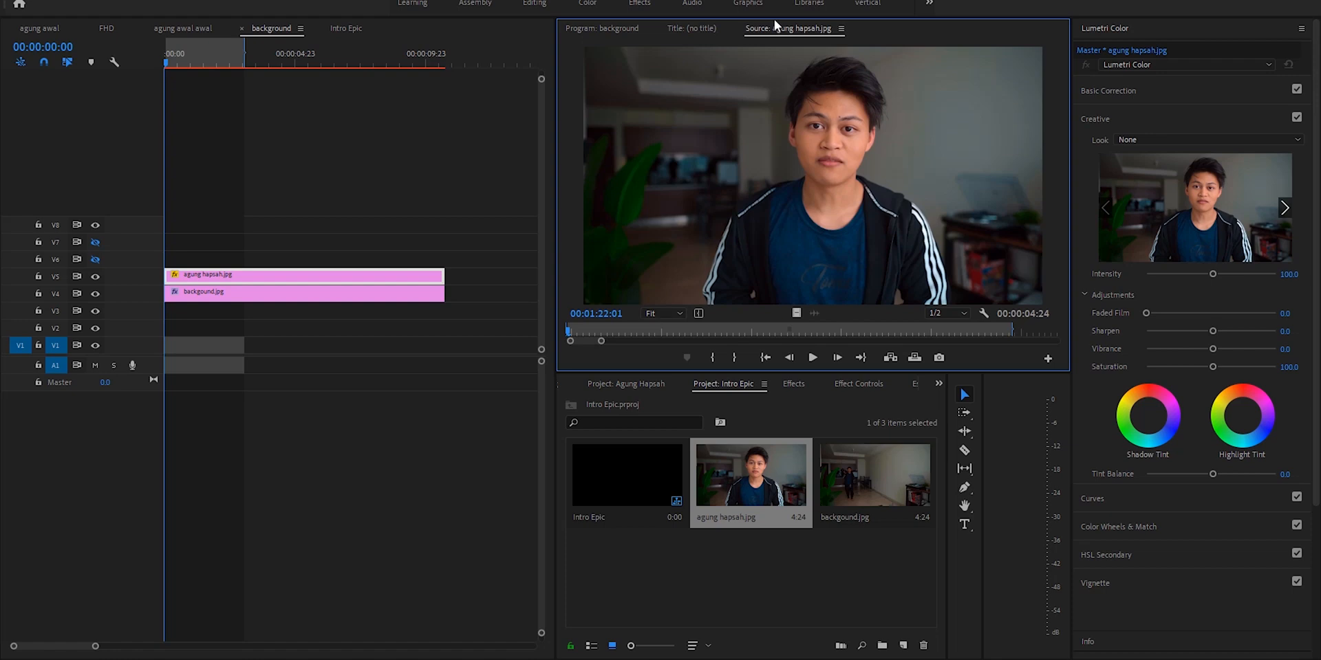
pyautogui.click(619, 29)
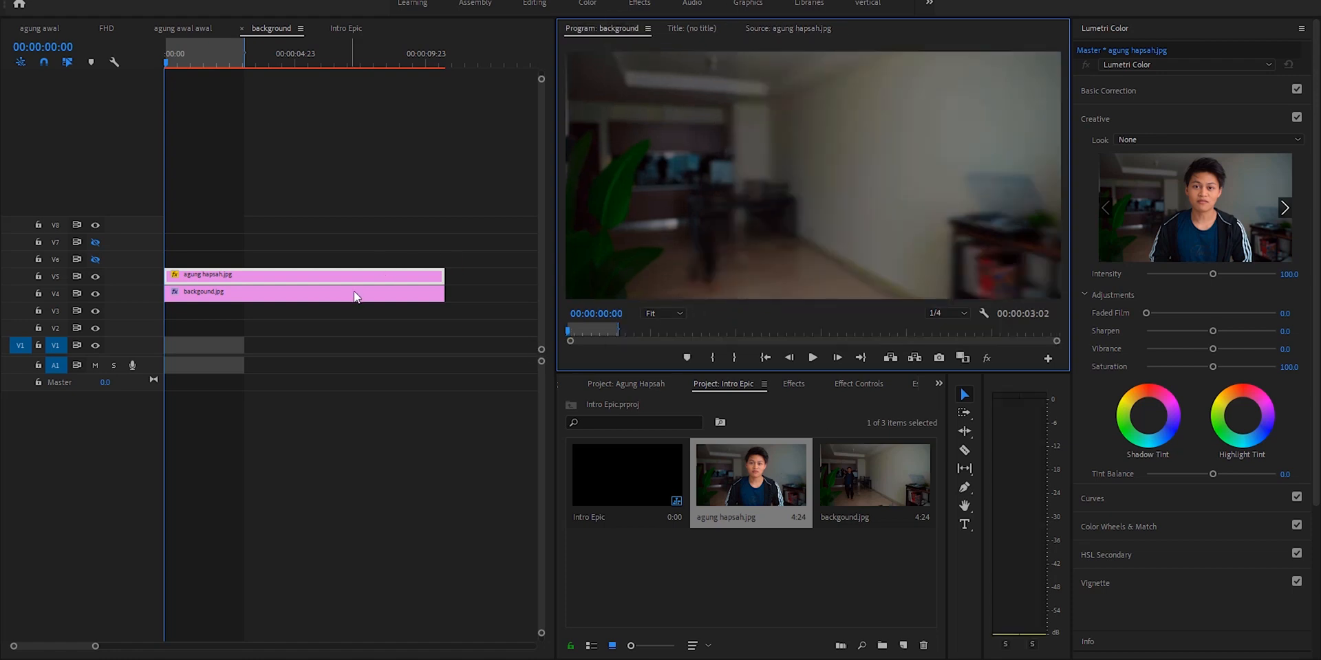
# Step: Turn the Opacity effect of the agung hapsah.jpg clip off and on to compare the unmasked and masked image
pyautogui.click(877, 385)
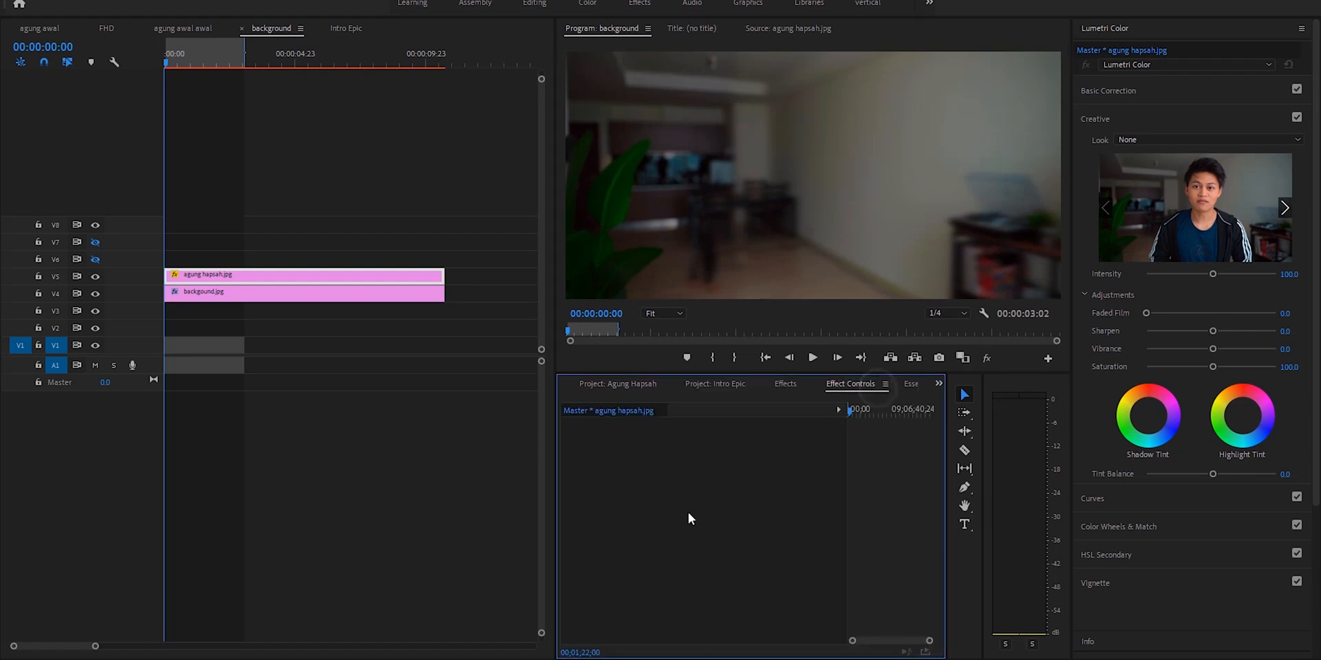
pyautogui.click(324, 275)
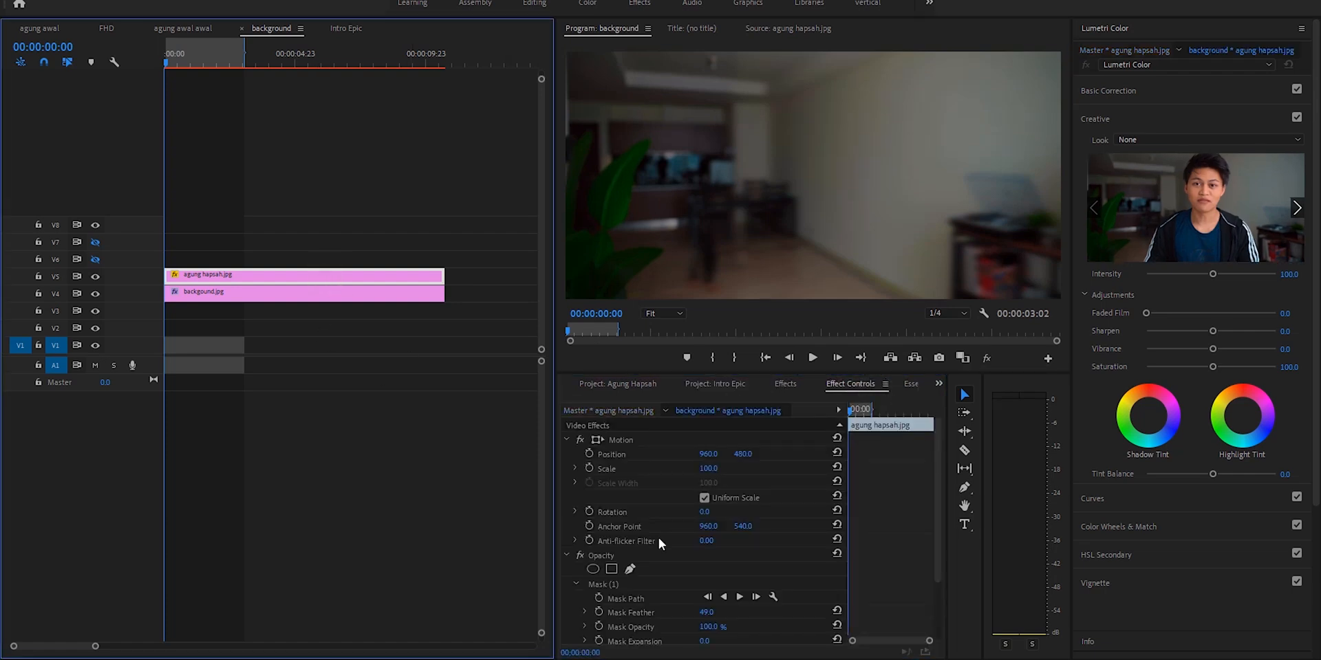
pyautogui.click(631, 585)
pyautogui.click(580, 555)
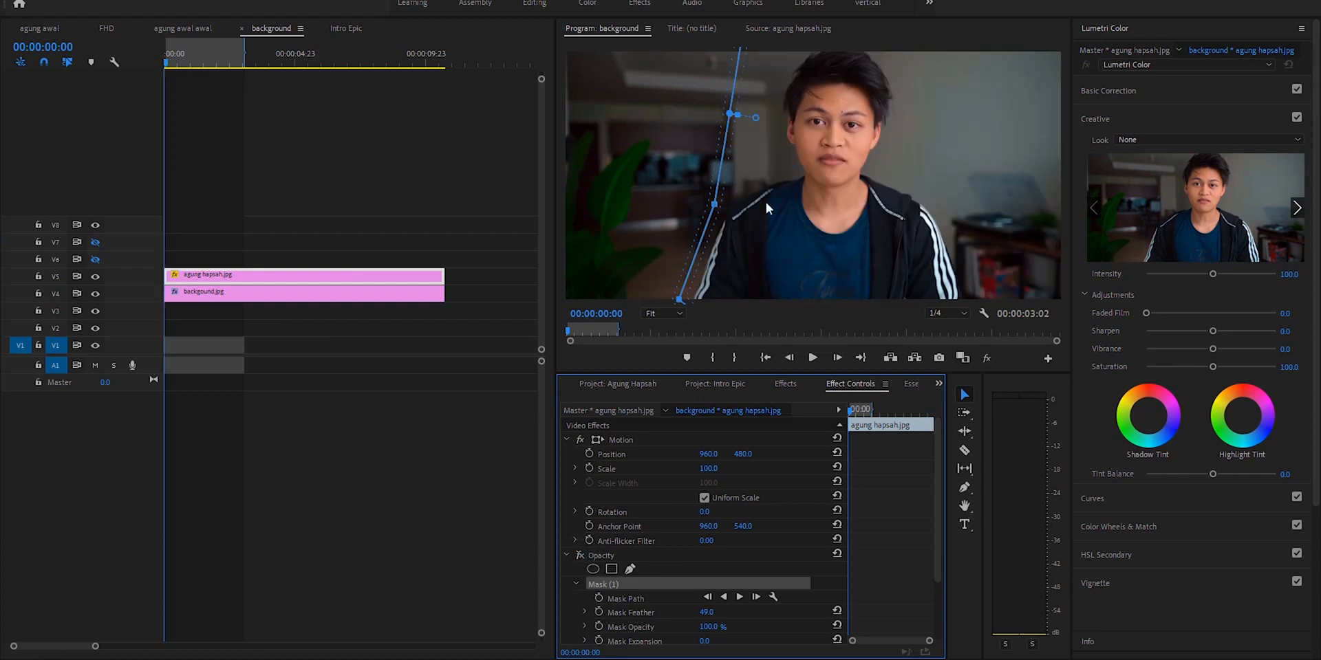
pyautogui.click(580, 555)
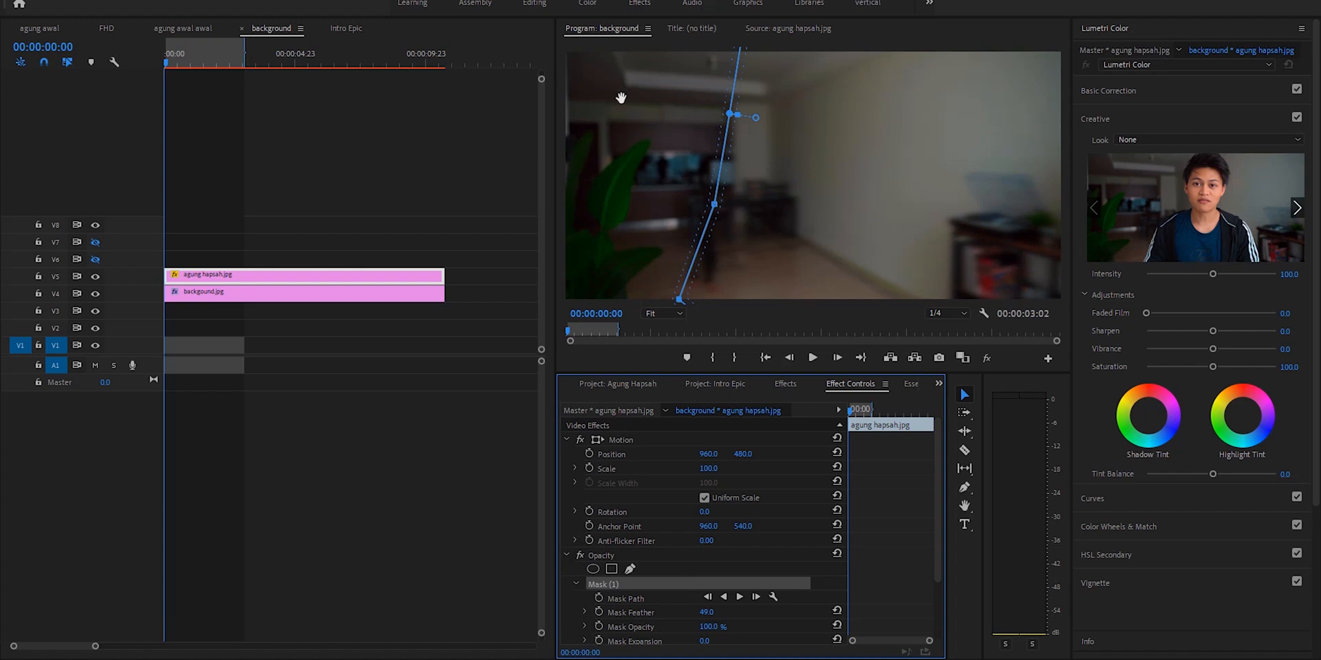
# Step: Deselect the clip, then hide and show track V5 to check how the masked layer covers the background
pyautogui.click(374, 177)
pyautogui.click(94, 276)
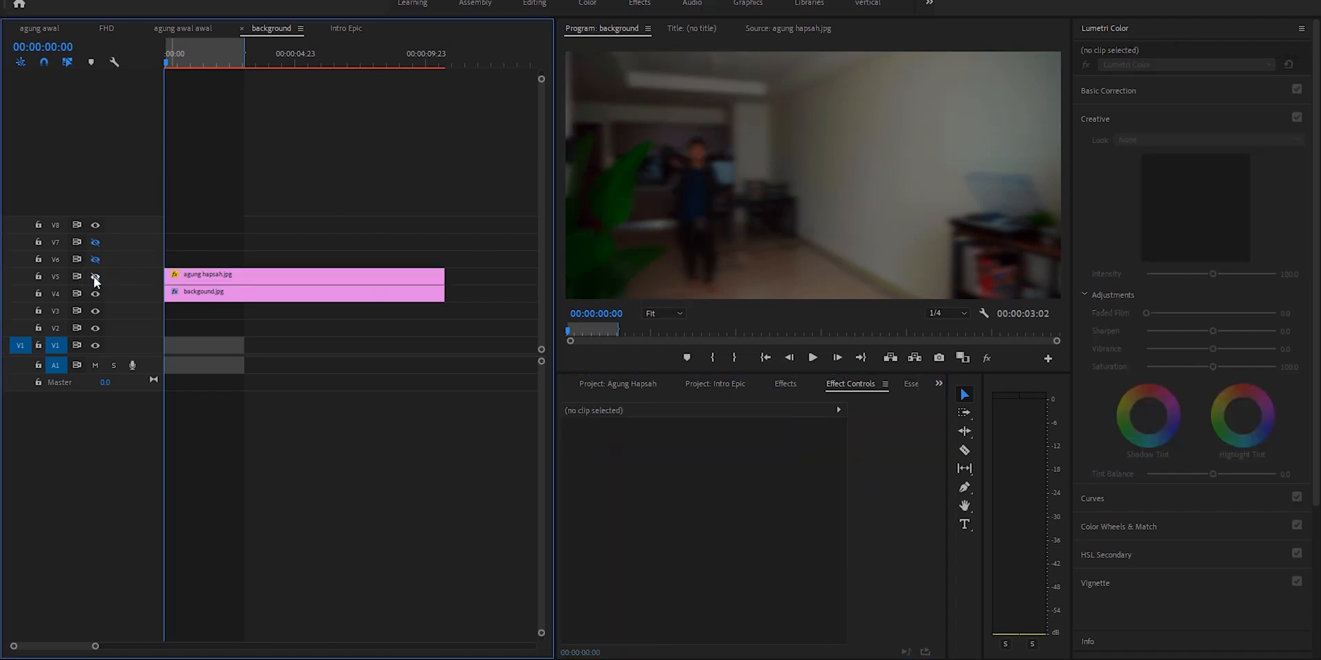
pyautogui.click(95, 276)
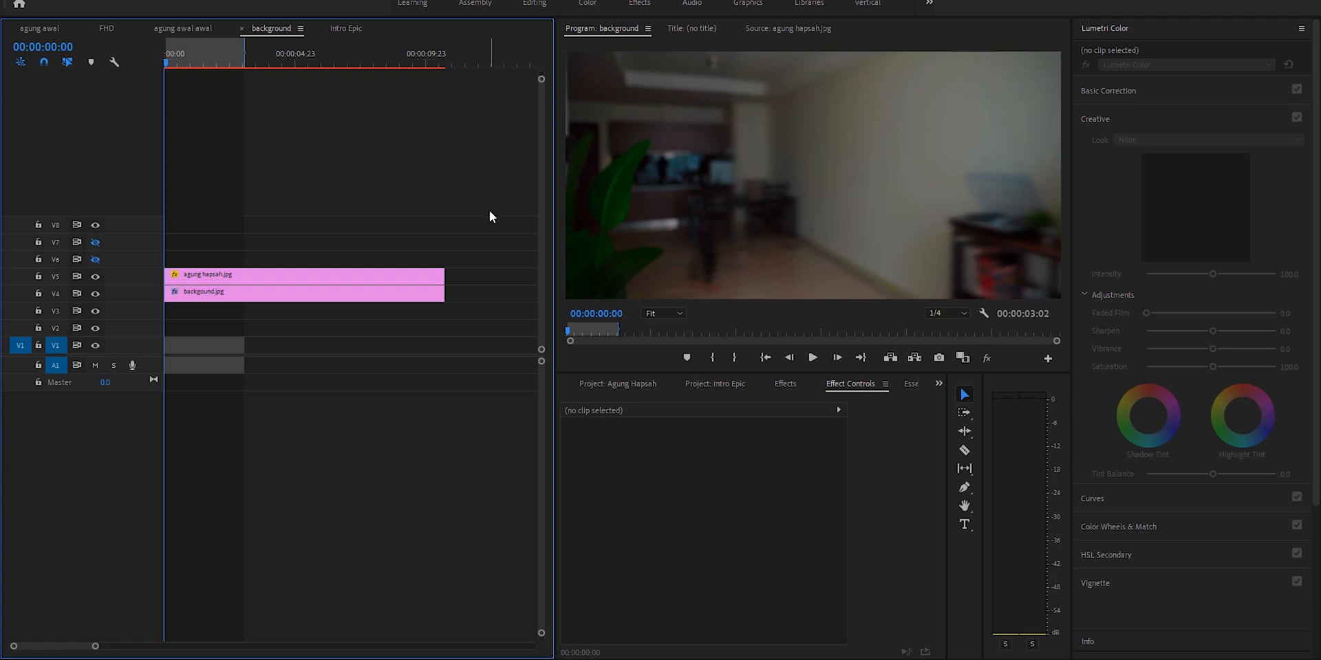
# Step: Make the title tracks V6 and V7 visible and move the playhead back to 00:00:00:01
pyautogui.press('-')
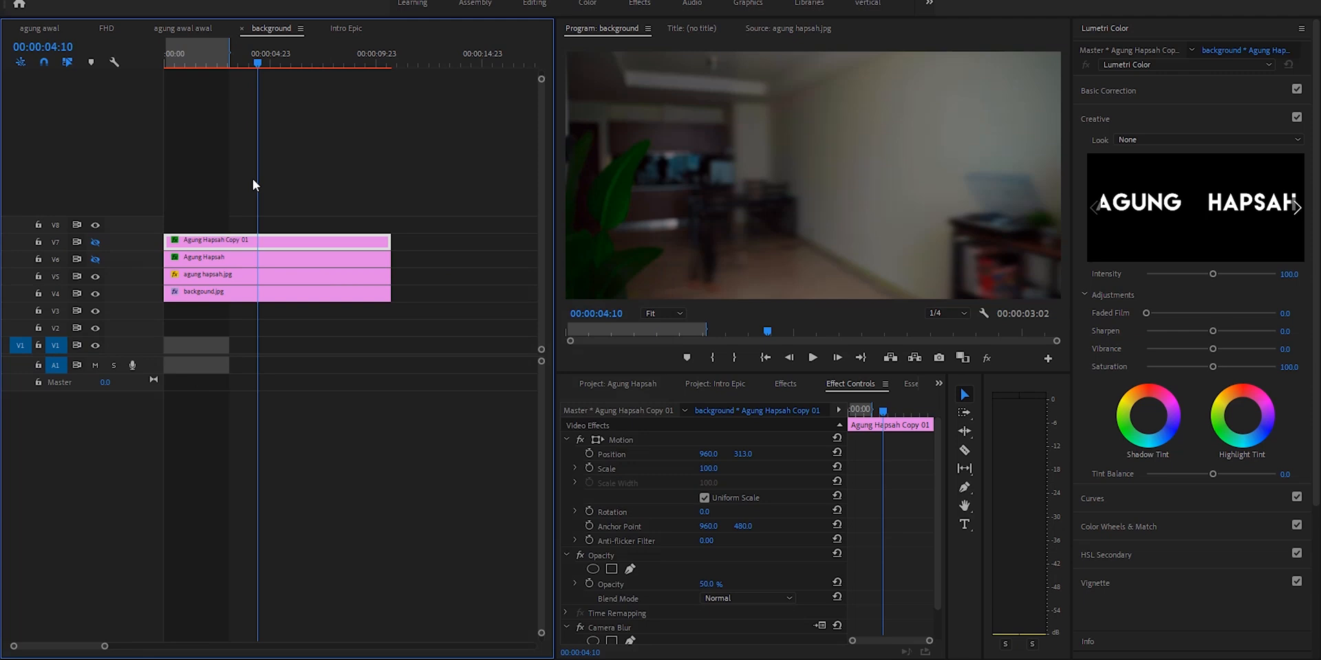
pyautogui.scroll(3, 234, 214)
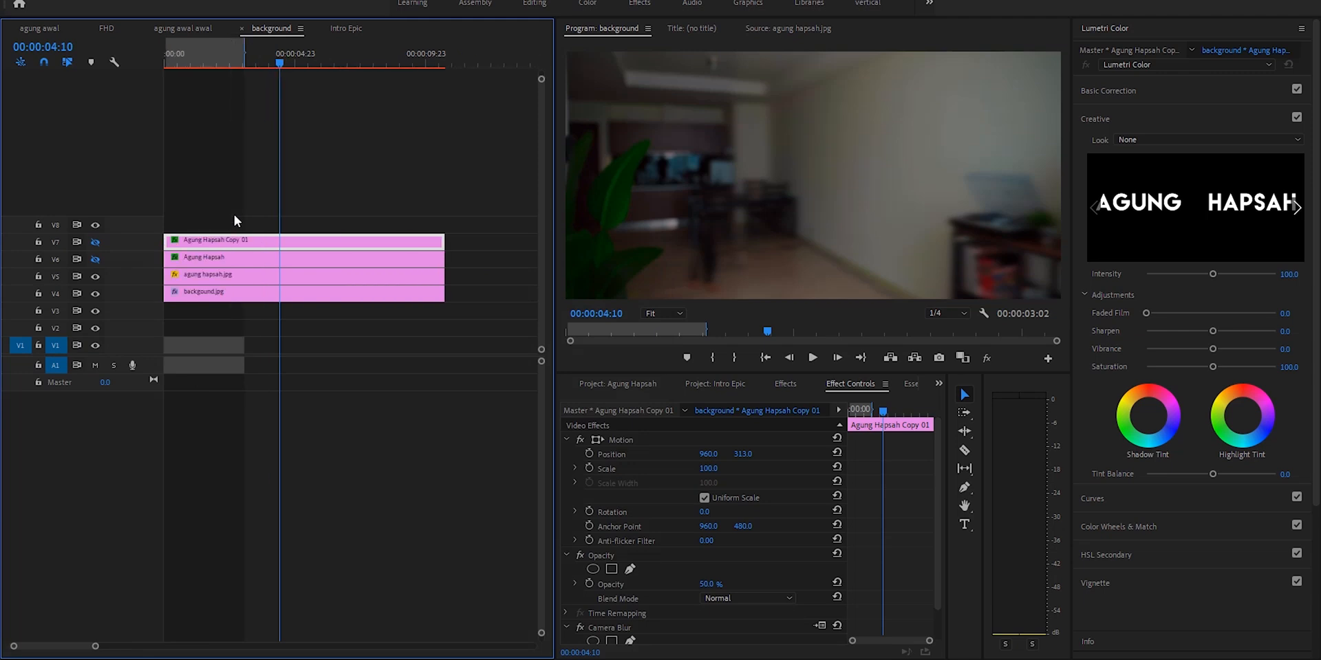
pyautogui.click(95, 242)
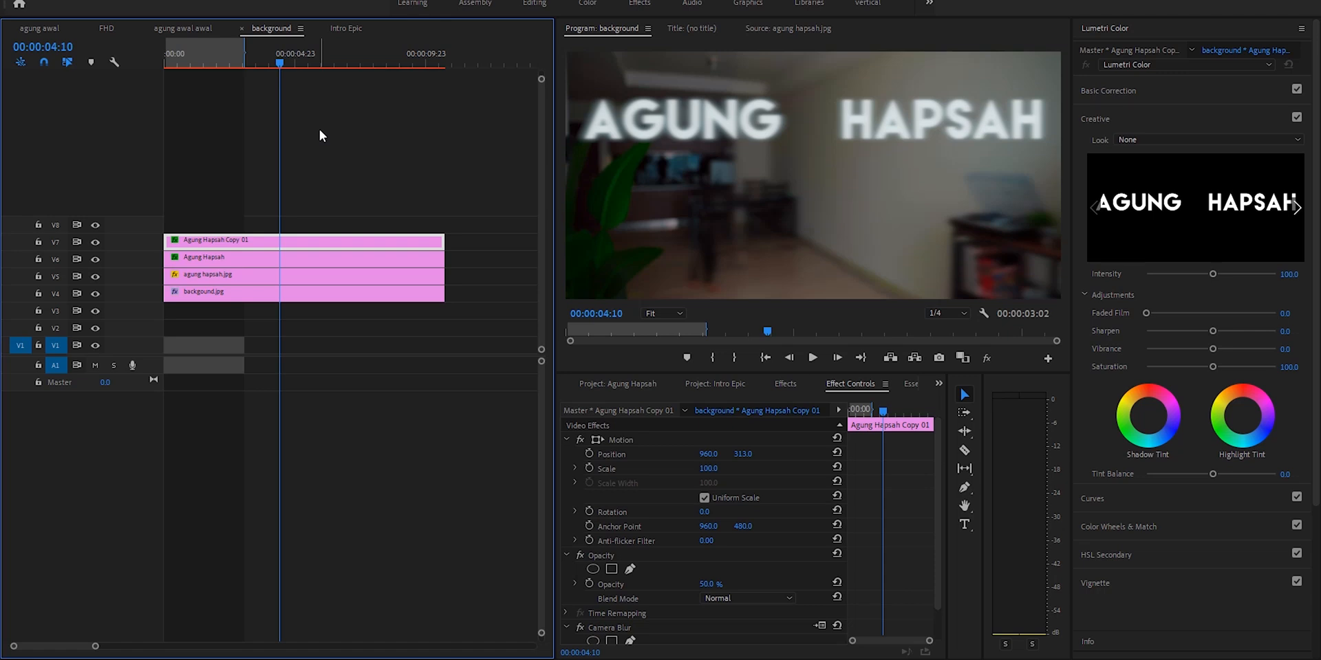
pyautogui.moveTo(279, 62); pyautogui.dragTo(165, 69)
# Step: Isolate the Agung Hapsah Copy 01 title by hiding track V6 while keeping V7 visible, and select that title clip
pyautogui.click(206, 258)
pyautogui.click(96, 243)
pyautogui.click(96, 259)
pyautogui.click(96, 243)
pyautogui.click(357, 246)
# Step: Examine the Opacity and Camera Blur settings of the Agung Hapsah Copy 01 title
pyautogui.scroll(-1, 678, 568)
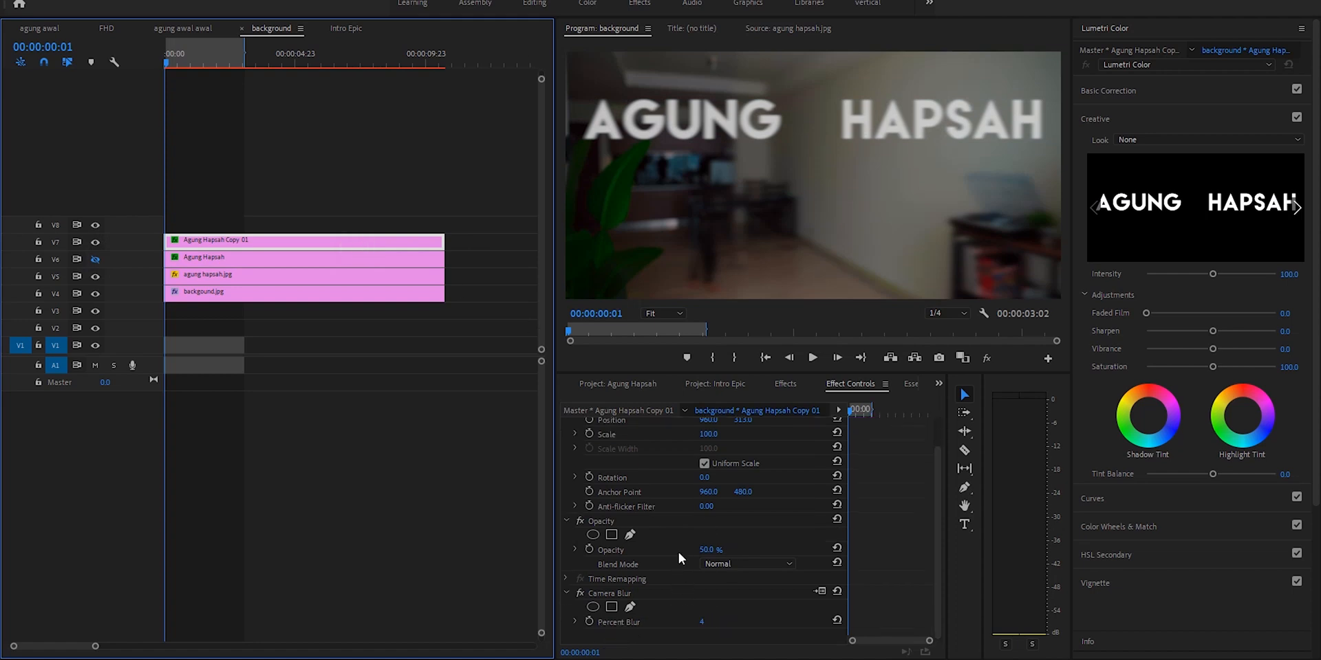
pyautogui.click(674, 522)
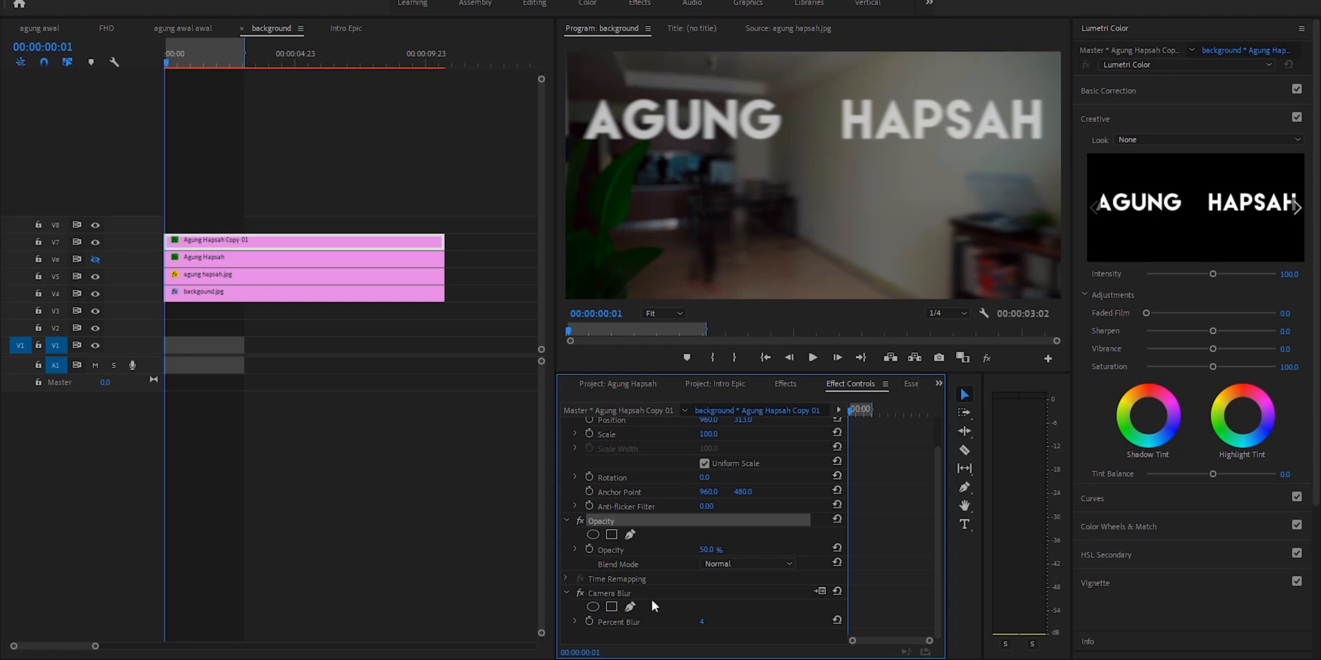
pyautogui.click(681, 595)
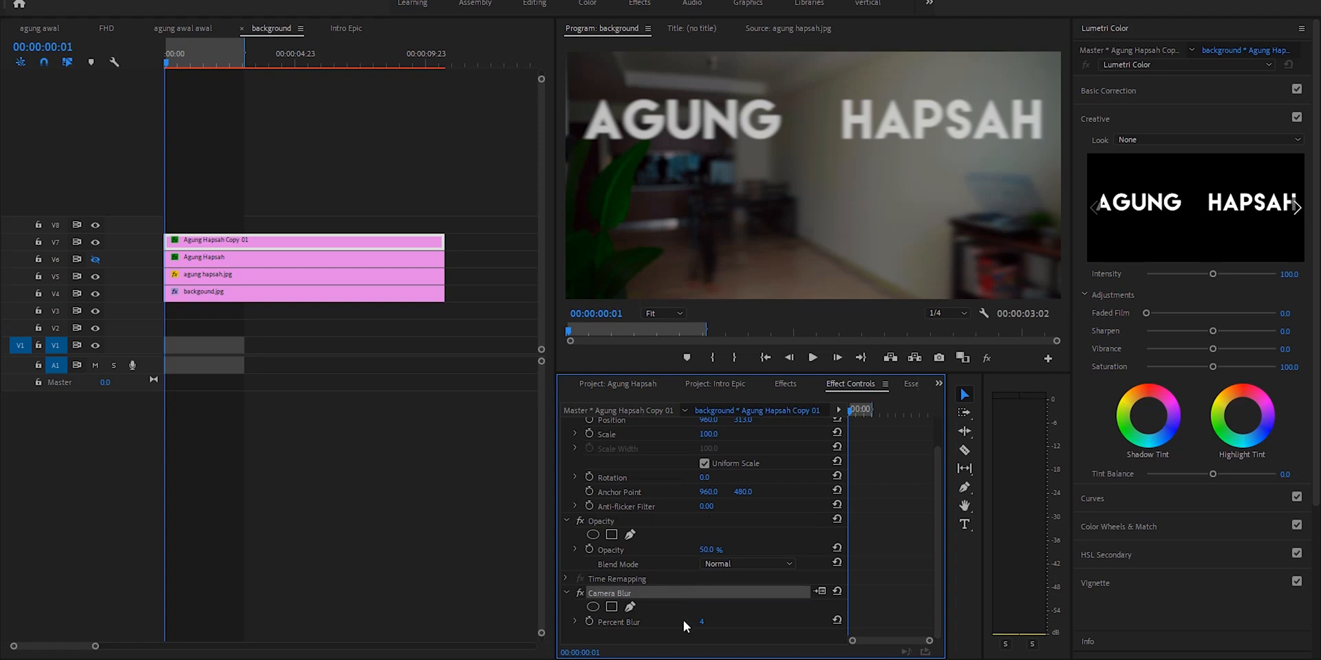
pyautogui.moveTo(698, 620); pyautogui.dragTo(708, 620)
# Step: Make track V6 visible and turn off the Camera Blur effect on its Agung Hapsah title
pyautogui.click(96, 260)
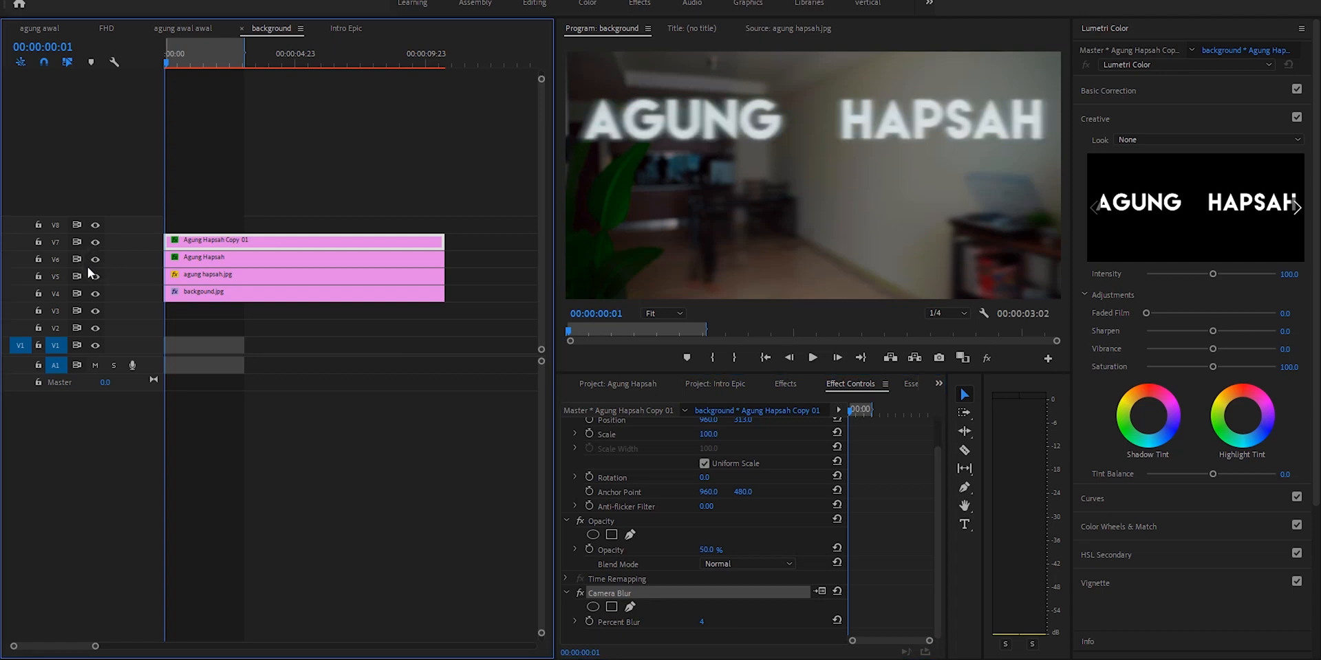
pyautogui.click(239, 260)
pyautogui.scroll(-1, 660, 519)
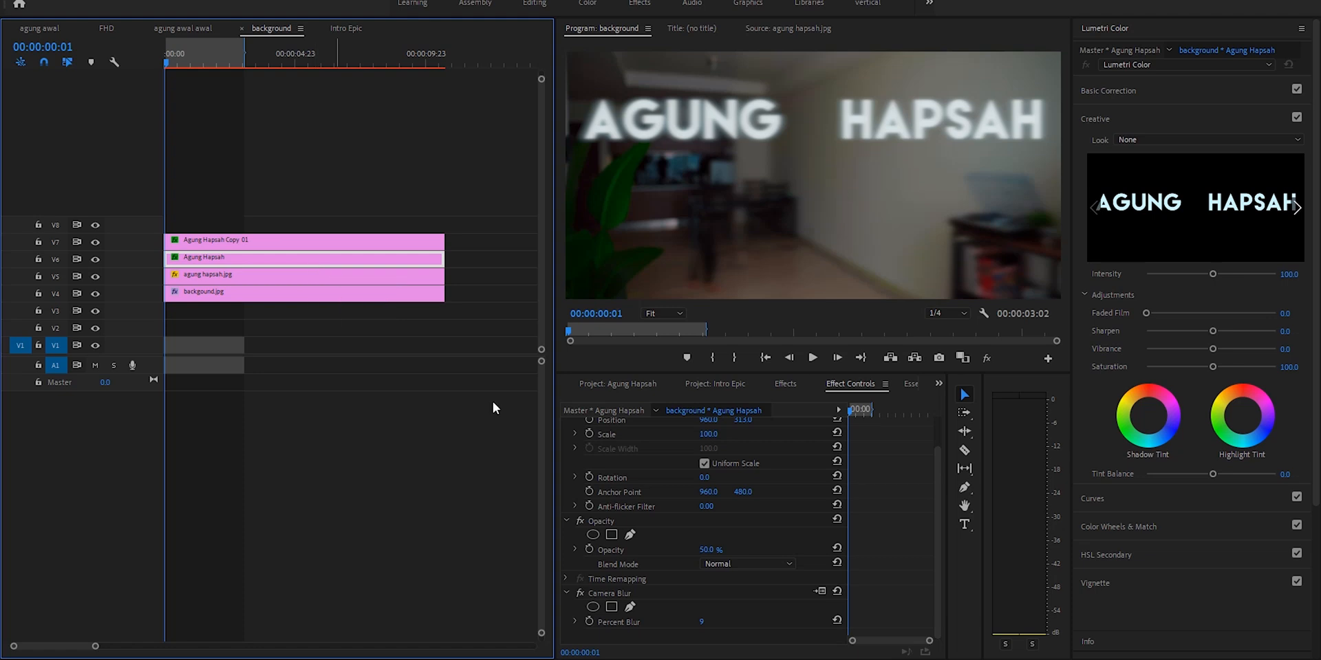
pyautogui.click(660, 593)
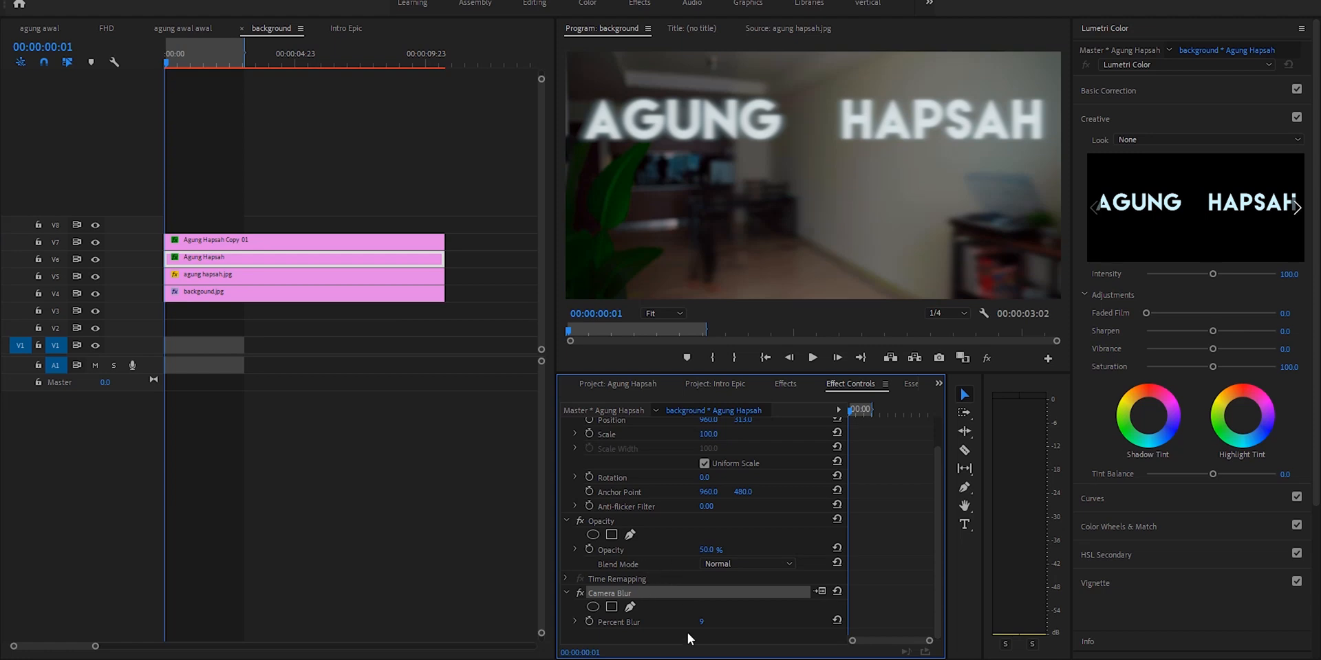
pyautogui.click(578, 593)
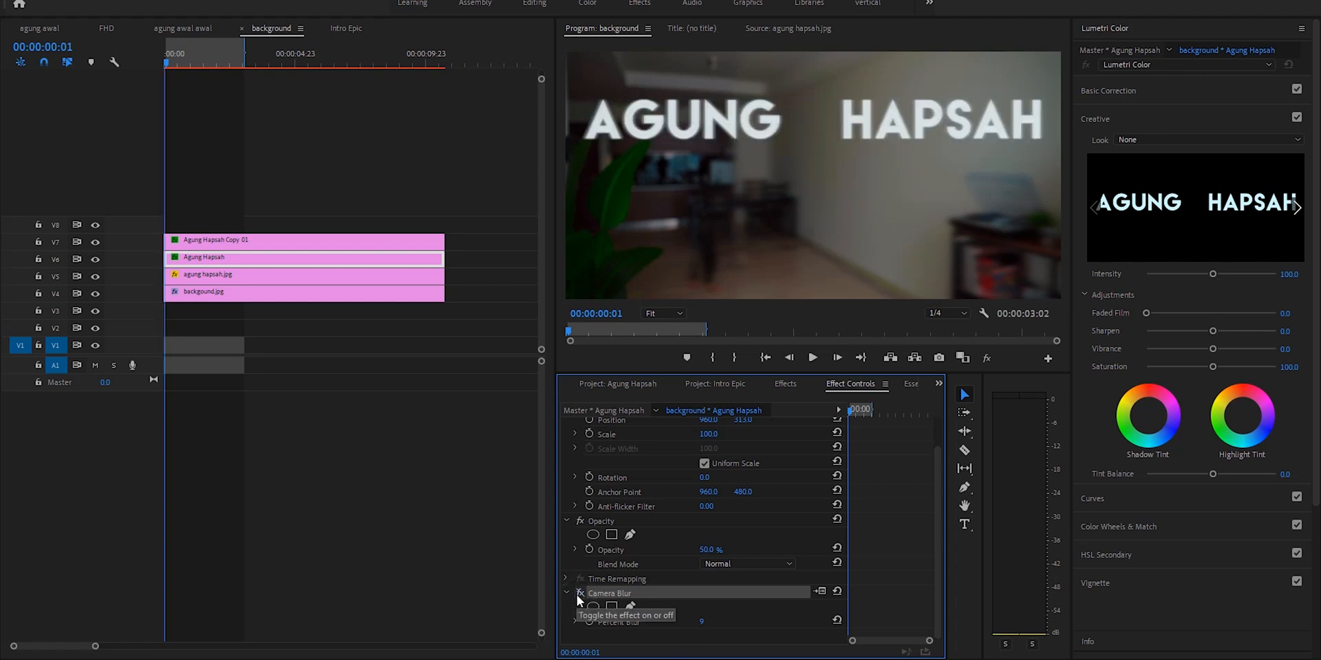
# Step: Re-enable Camera Blur on the Agung Hapsah title and apply the Drop Shadow effect to the Agung Hapsah Copy 01 title
pyautogui.click(579, 594)
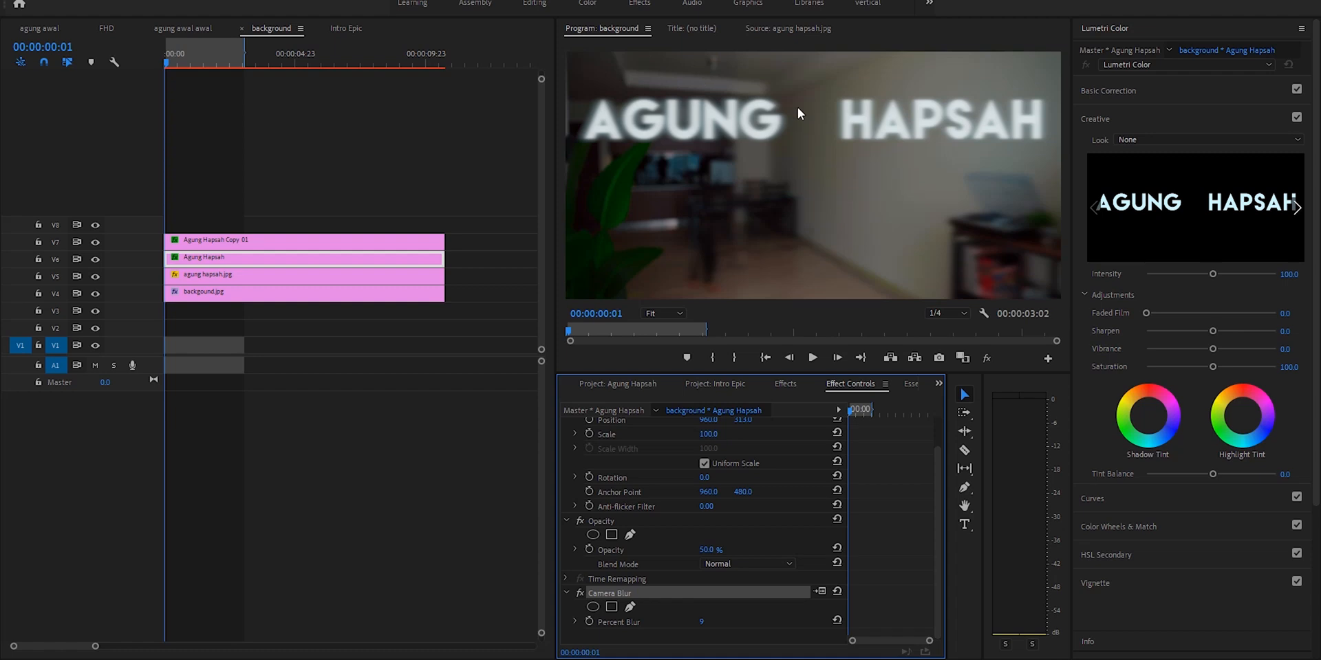
pyautogui.scroll(1, 672, 524)
pyautogui.click(366, 242)
pyautogui.click(785, 383)
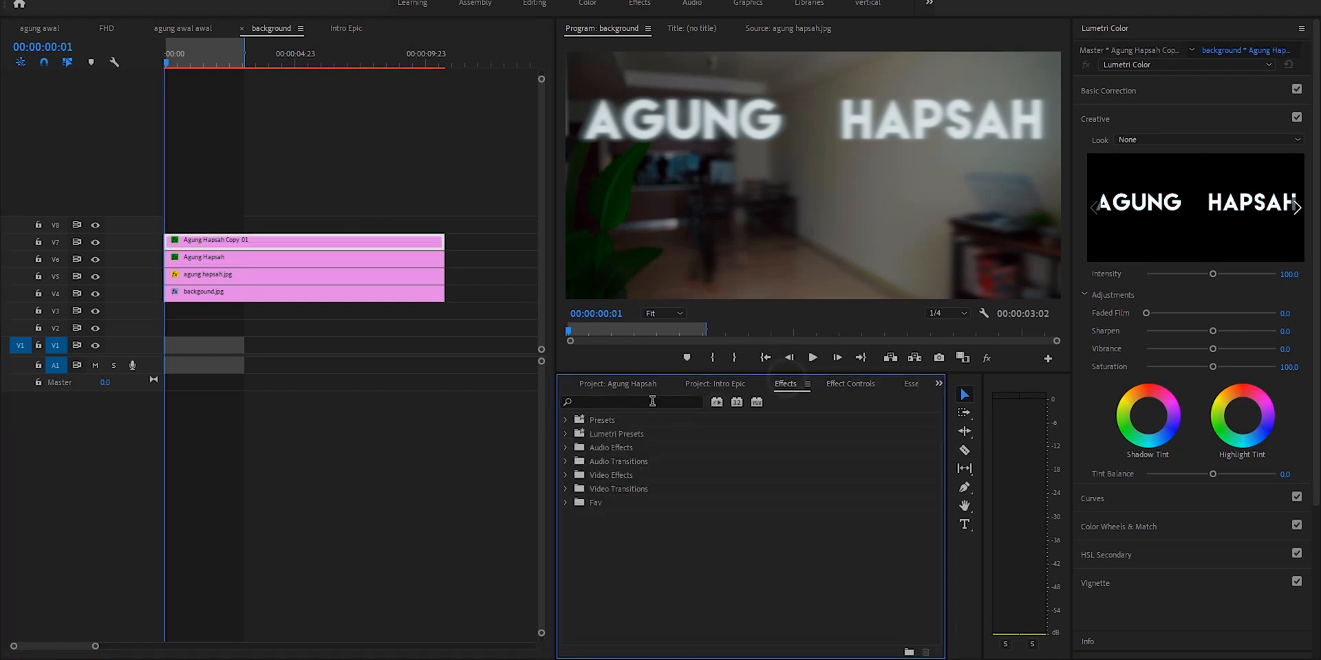
pyautogui.click(604, 502)
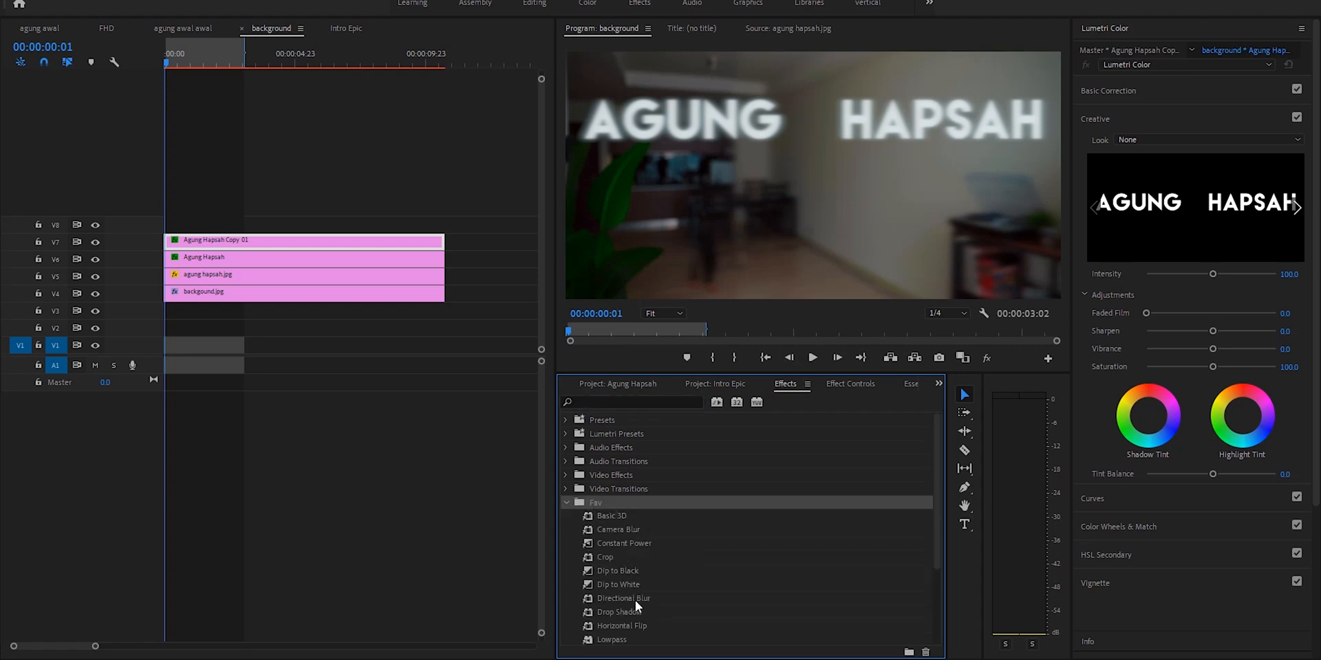
pyautogui.moveTo(630, 613); pyautogui.dragTo(357, 249)
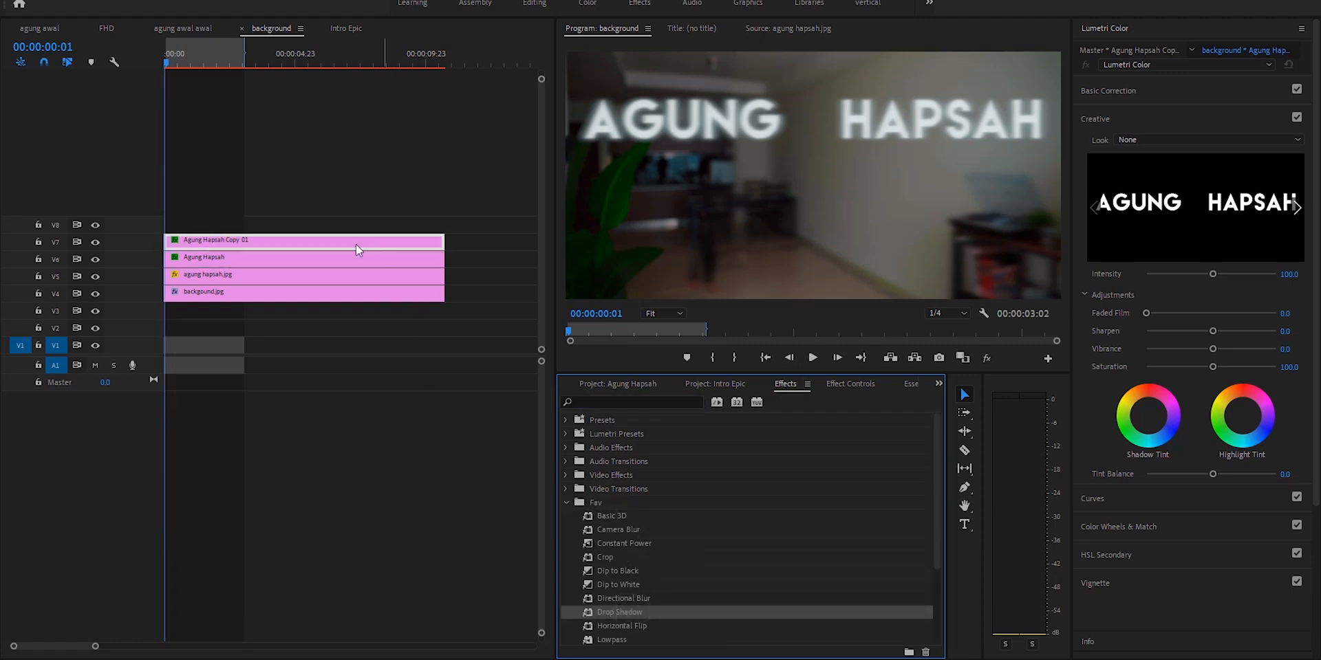
# Step: Hide track V6 and set the Drop Shadow color of the Agung Hapsah Copy 01 title to bright light blue
pyautogui.click(95, 259)
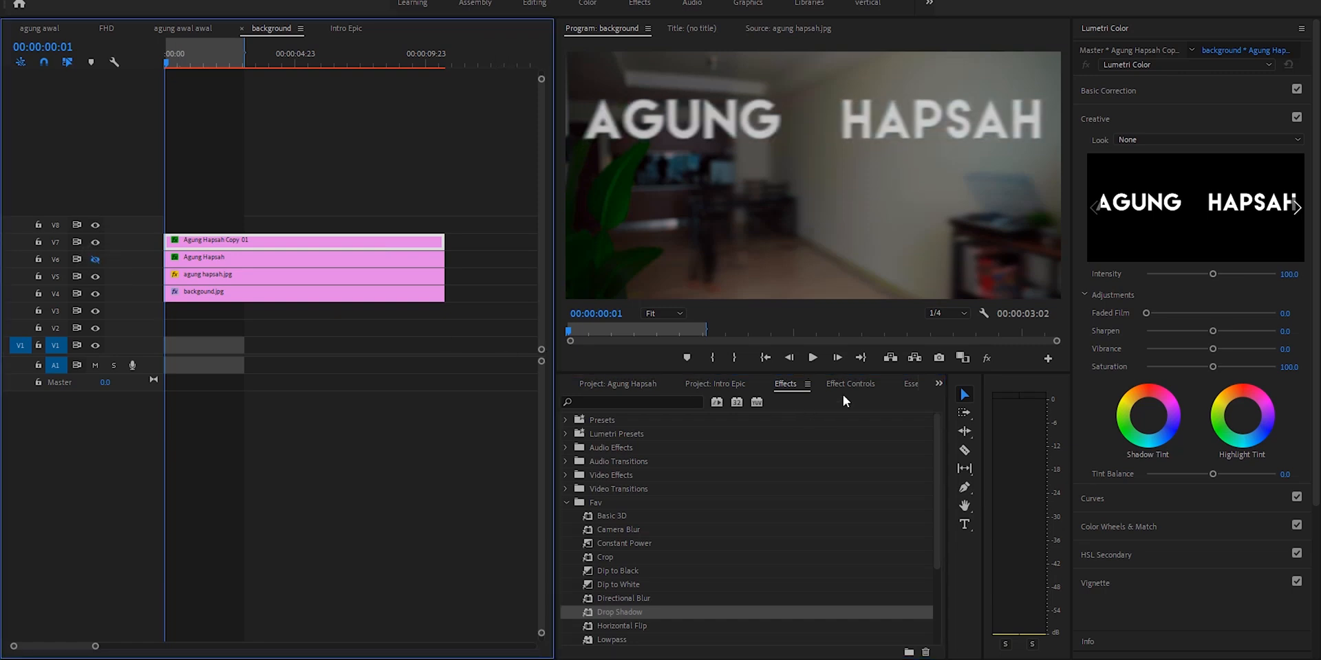
pyautogui.click(848, 384)
pyautogui.scroll(-5, 662, 517)
pyautogui.scroll(-1, 681, 543)
pyautogui.click(708, 576)
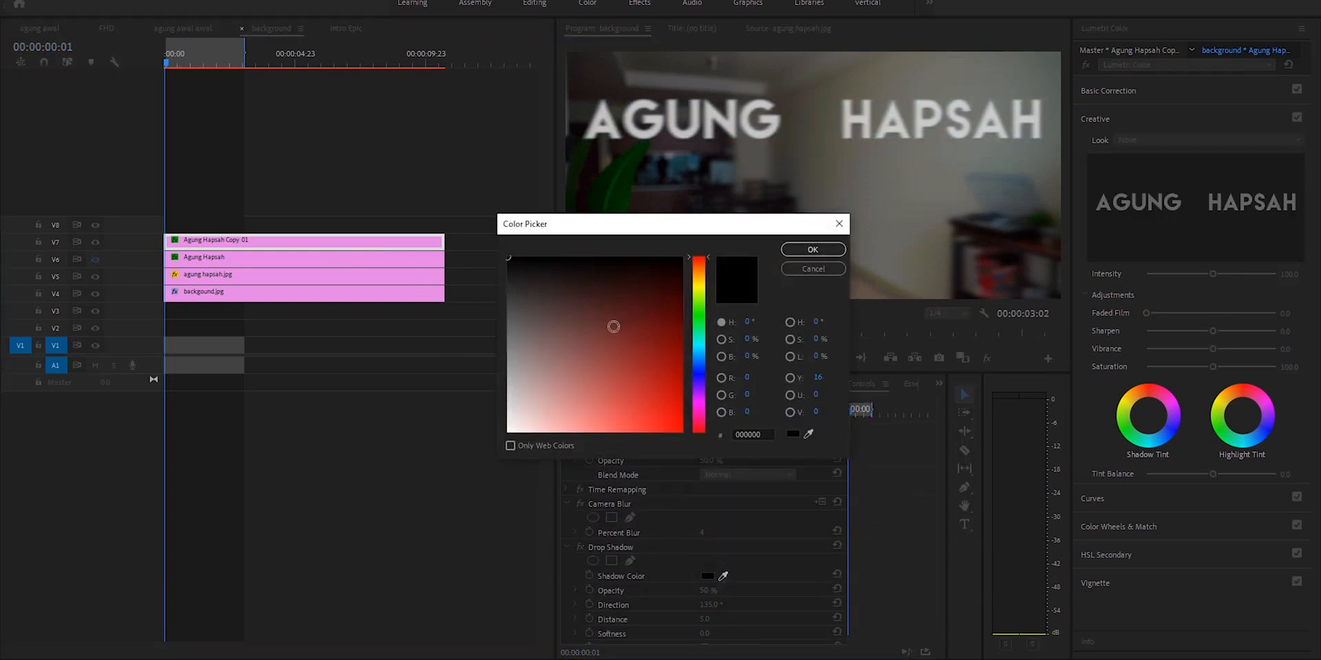
pyautogui.click(698, 351)
pyautogui.click(699, 342)
pyautogui.moveTo(654, 368); pyautogui.dragTo(686, 414)
pyautogui.click(699, 349)
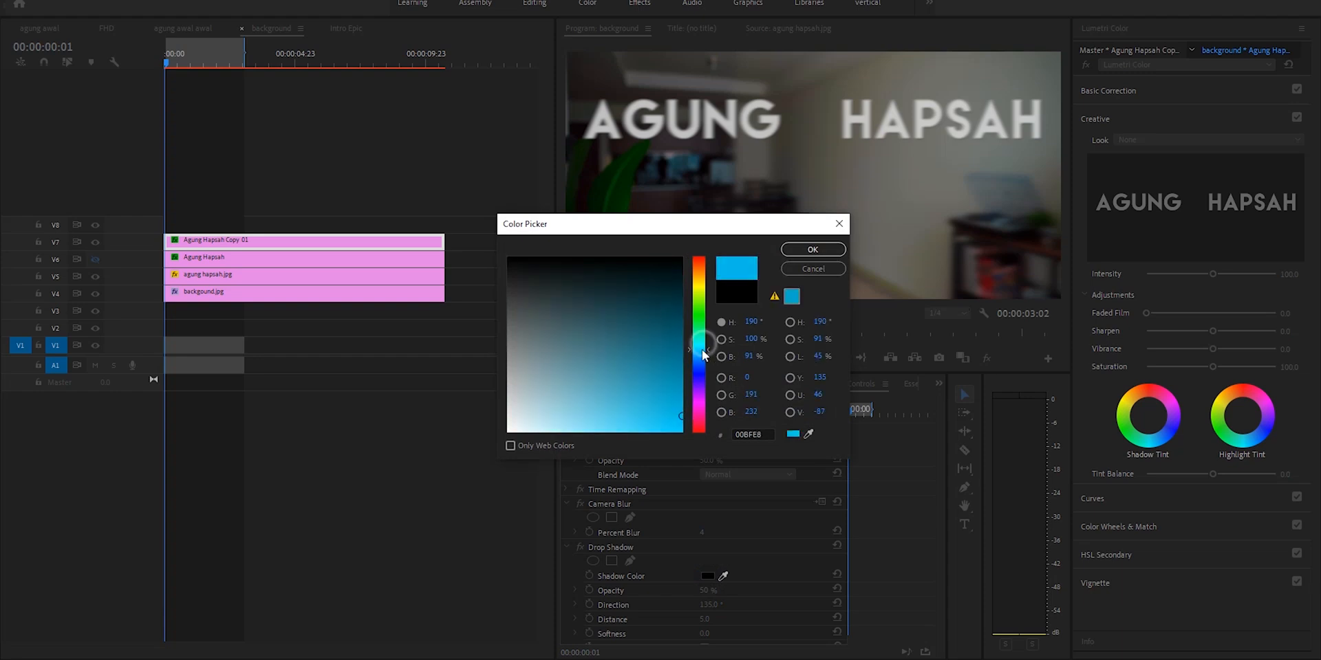
pyautogui.click(655, 423)
pyautogui.click(813, 249)
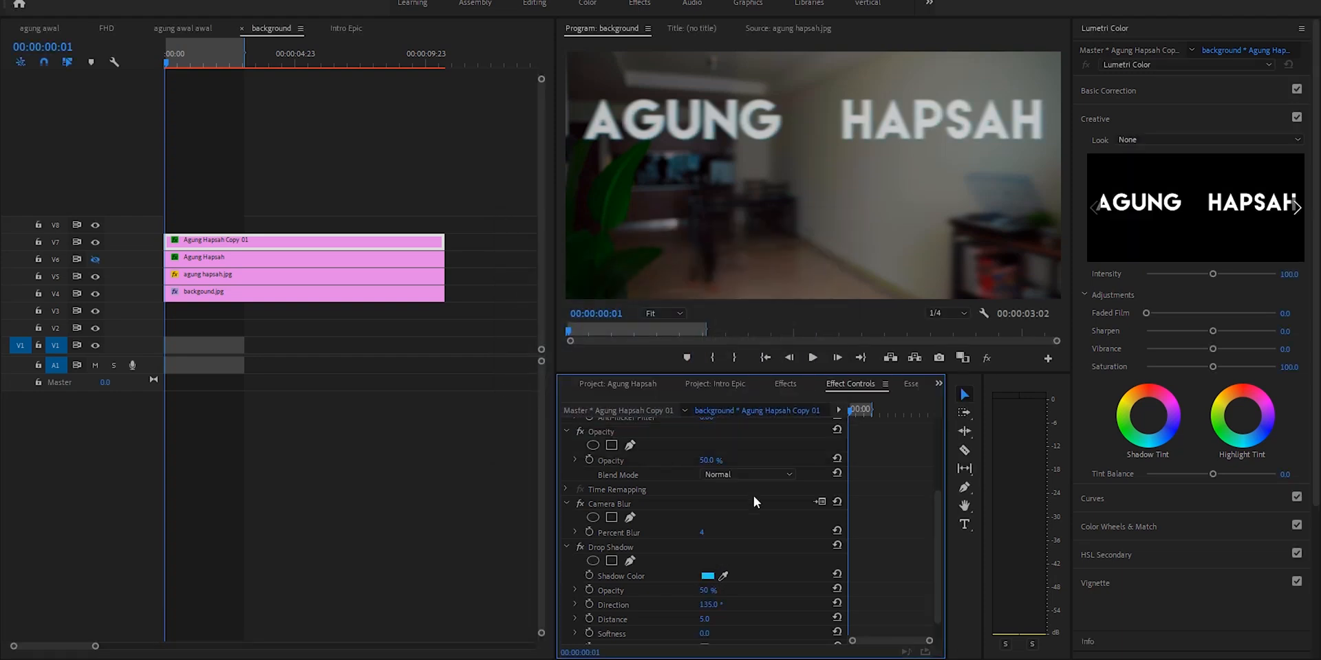
# Step: Set the Drop Shadow's Distance to 0 and Softness to 97, then show track V6 with the playhead at the sequence start
pyautogui.scroll(-1, 730, 582)
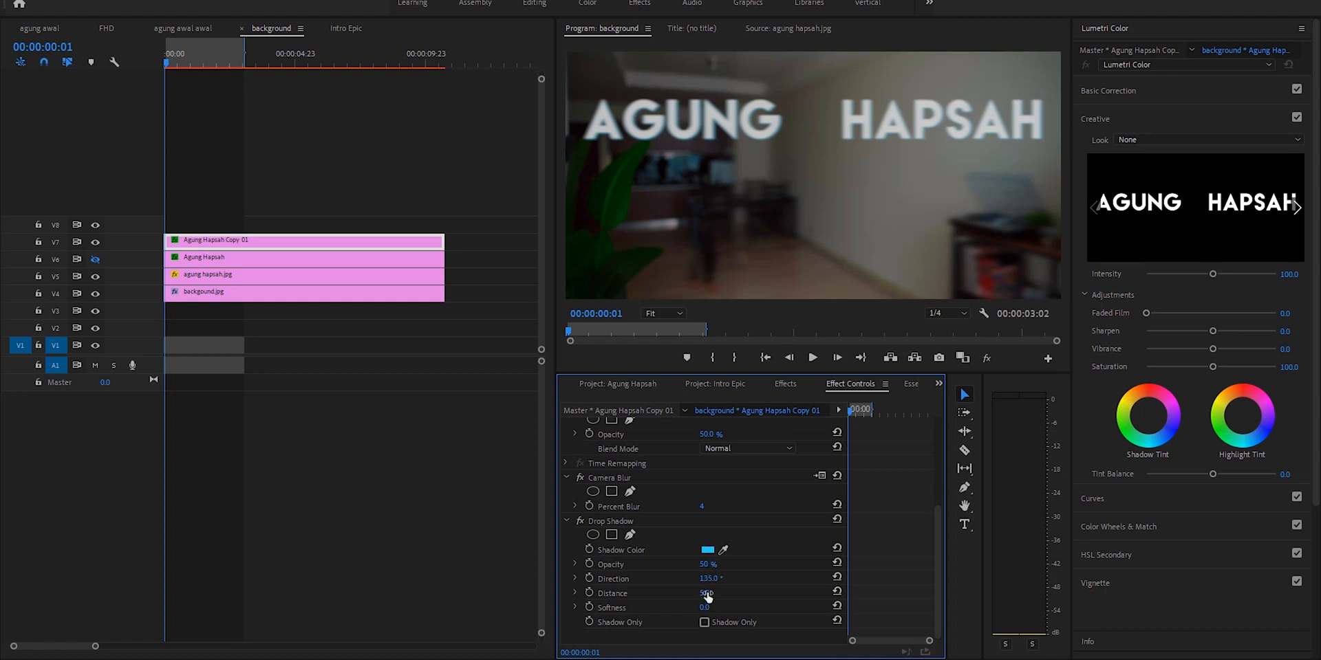
pyautogui.click(707, 595)
pyautogui.write('0')
pyautogui.press('Return')
pyautogui.moveTo(708, 608); pyautogui.dragTo(714, 609)
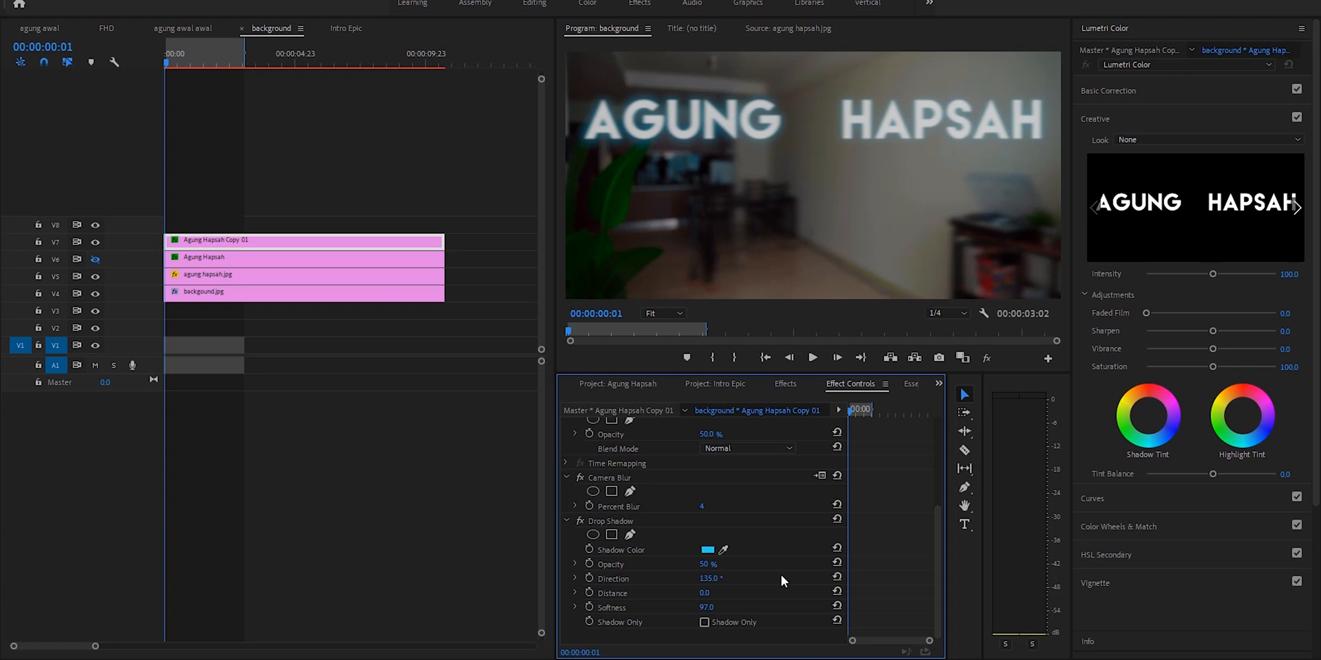
pyautogui.click(96, 260)
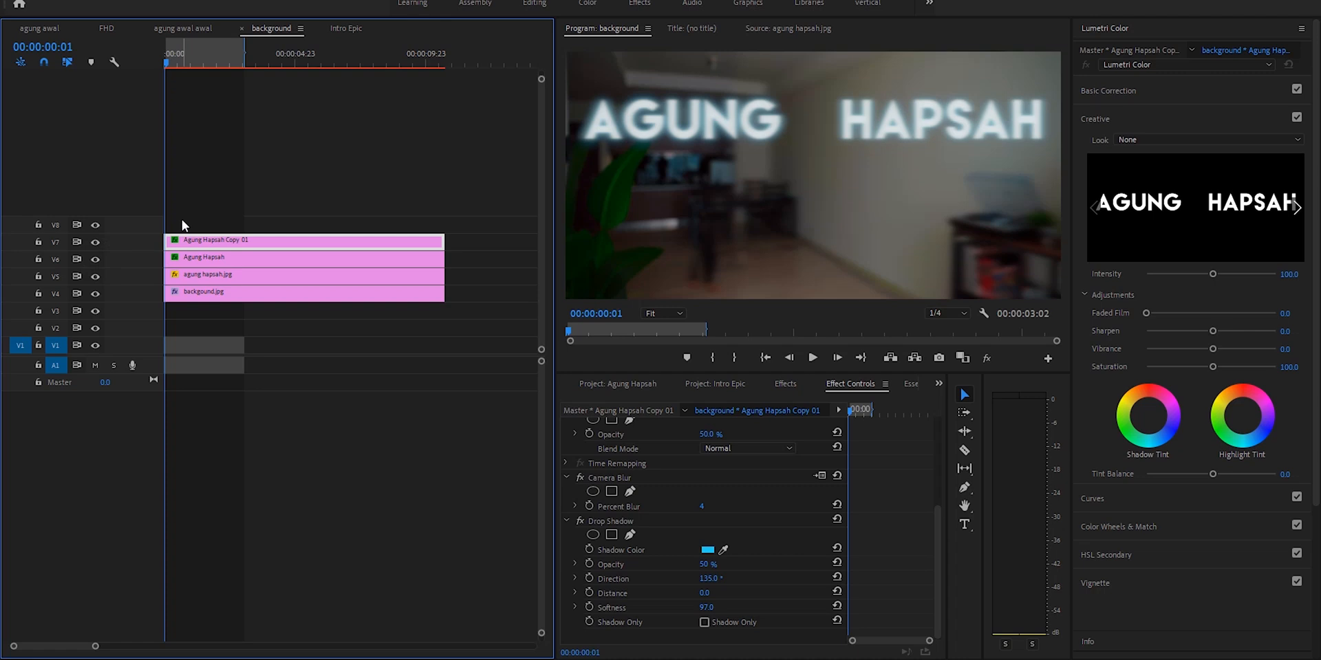
pyautogui.moveTo(173, 59); pyautogui.dragTo(118, 70)
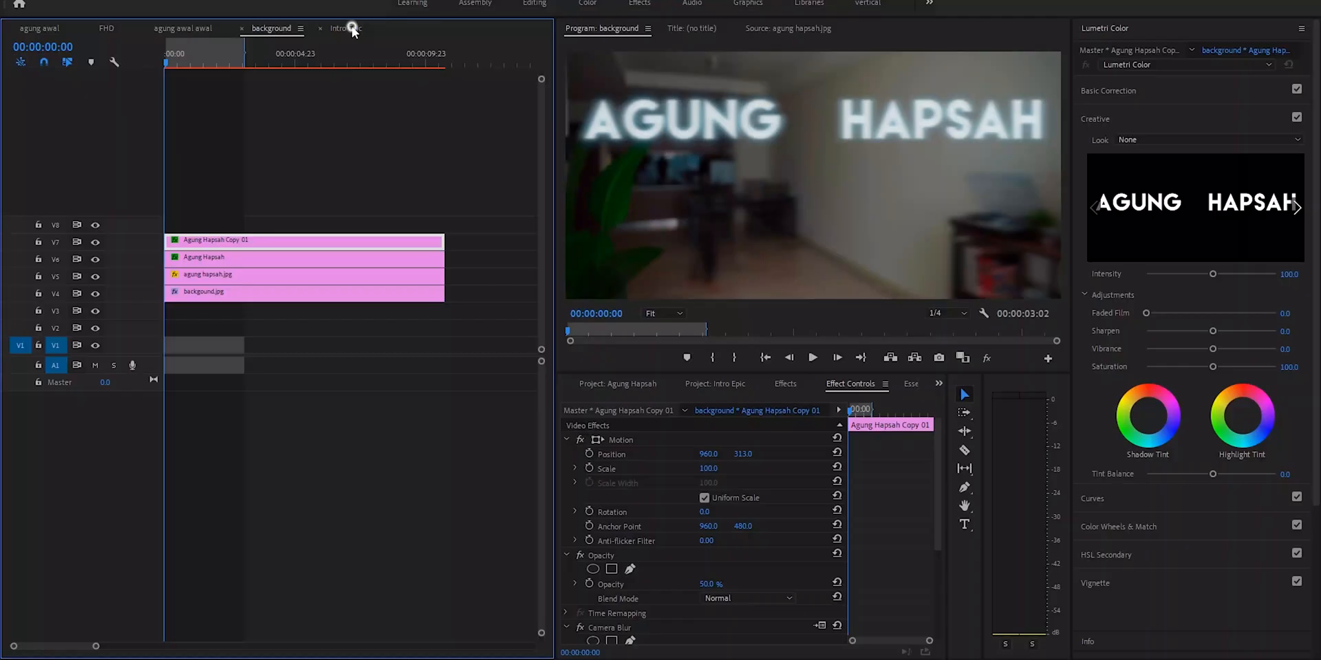
# Step: Open the Intro Epic sequence and move its playhead to 00:00:00:00
pyautogui.click(55, 28)
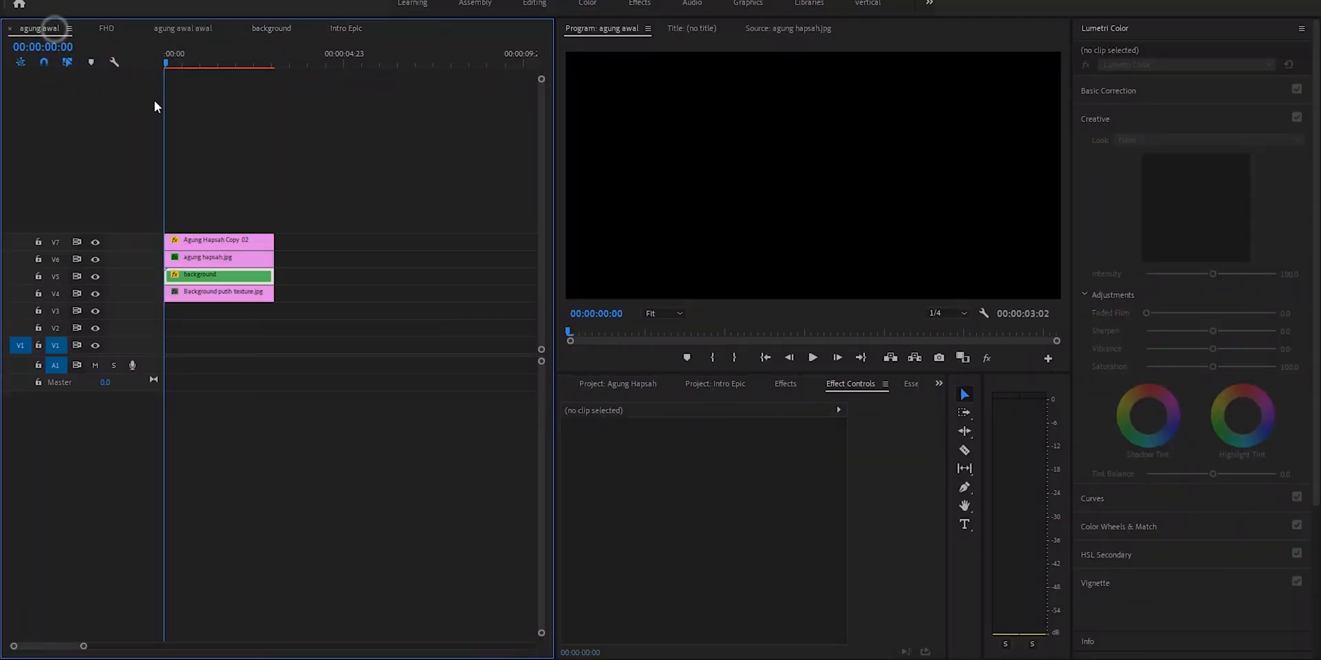
pyautogui.click(107, 28)
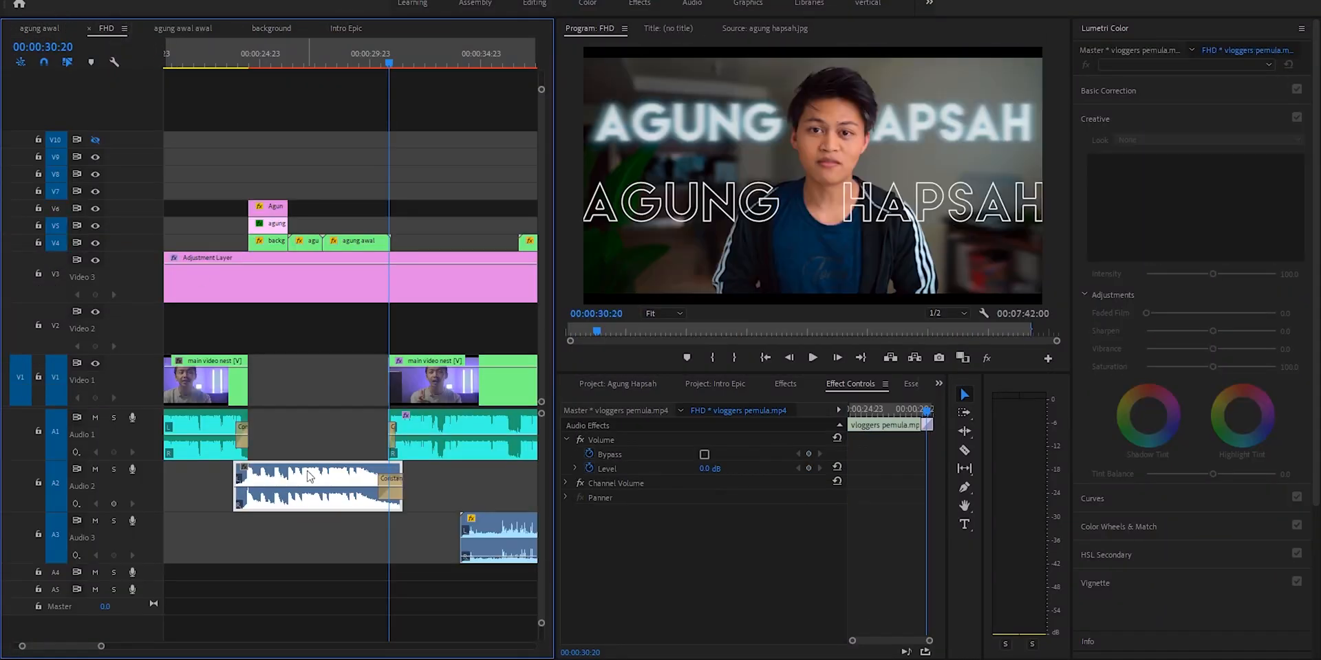
pyautogui.click(365, 28)
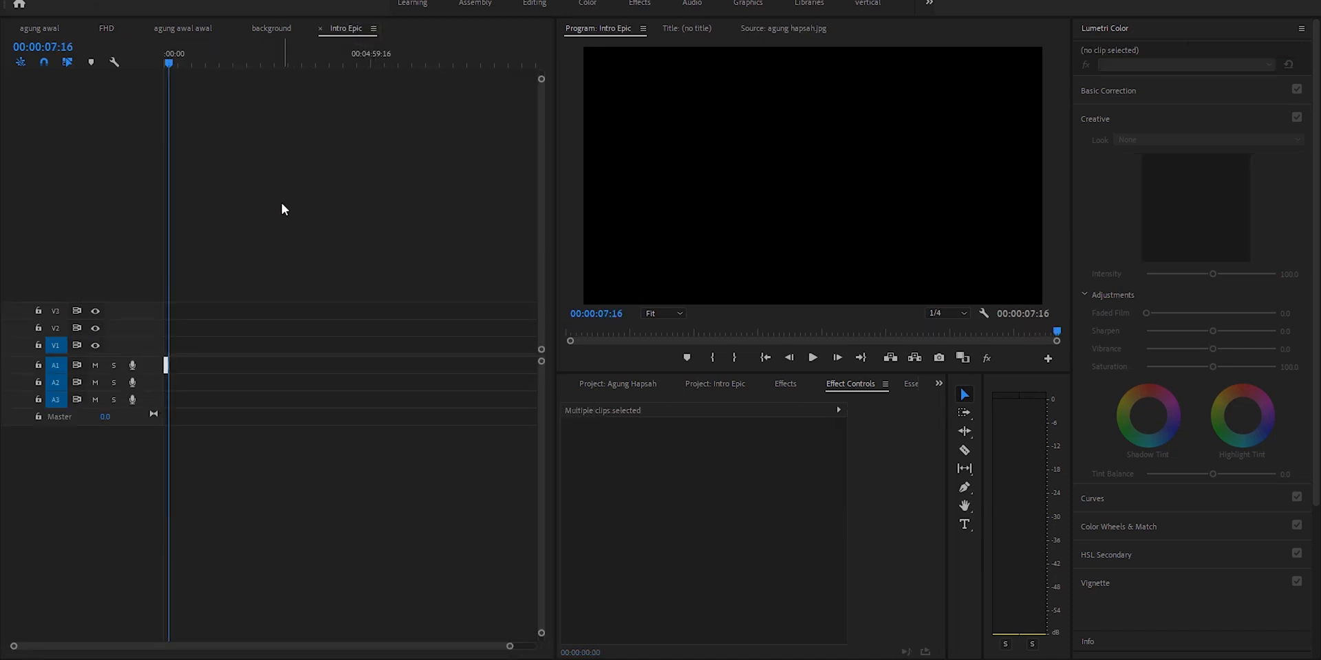
pyautogui.scroll(7, 185, 339)
pyautogui.scroll(4, 184, 339)
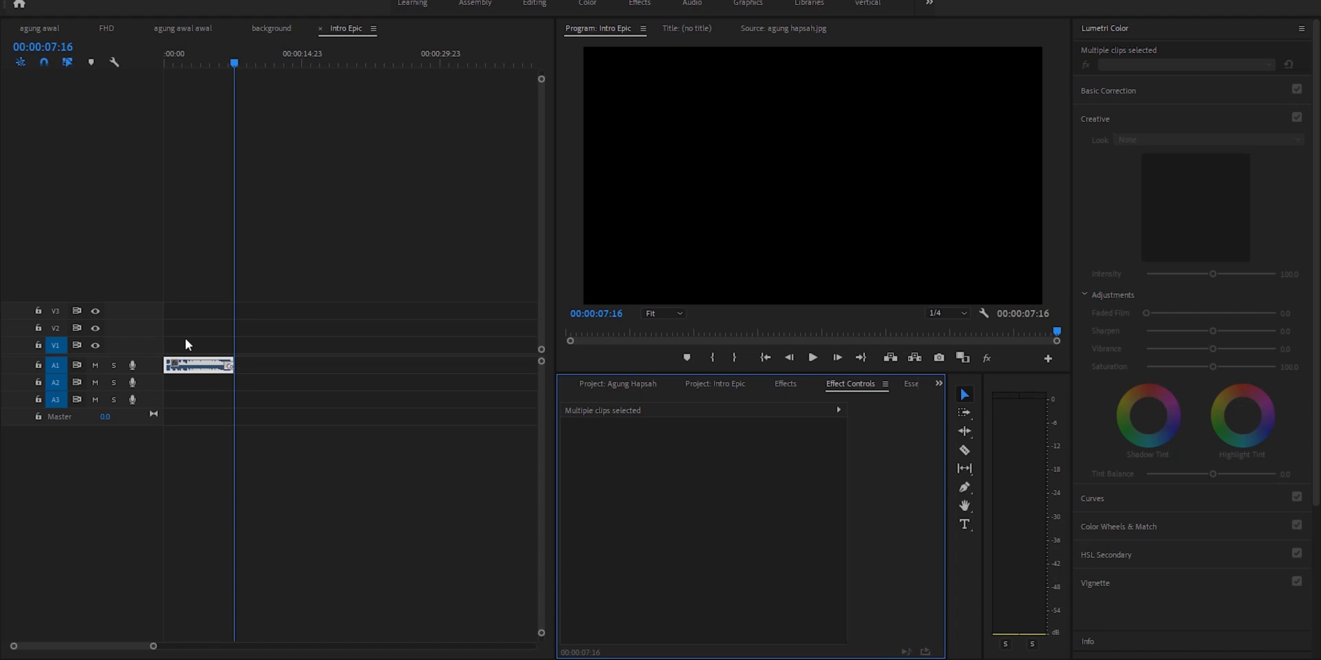
pyautogui.scroll(4, 184, 338)
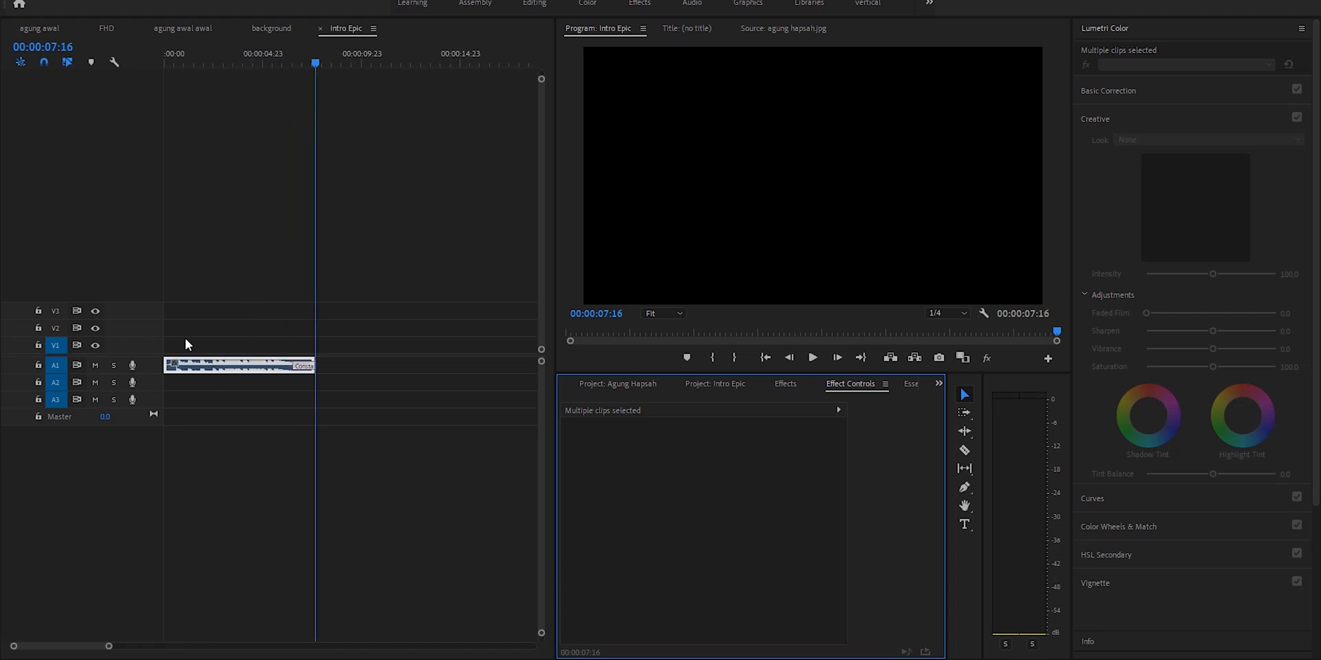
pyautogui.moveTo(175, 53); pyautogui.dragTo(1, 88)
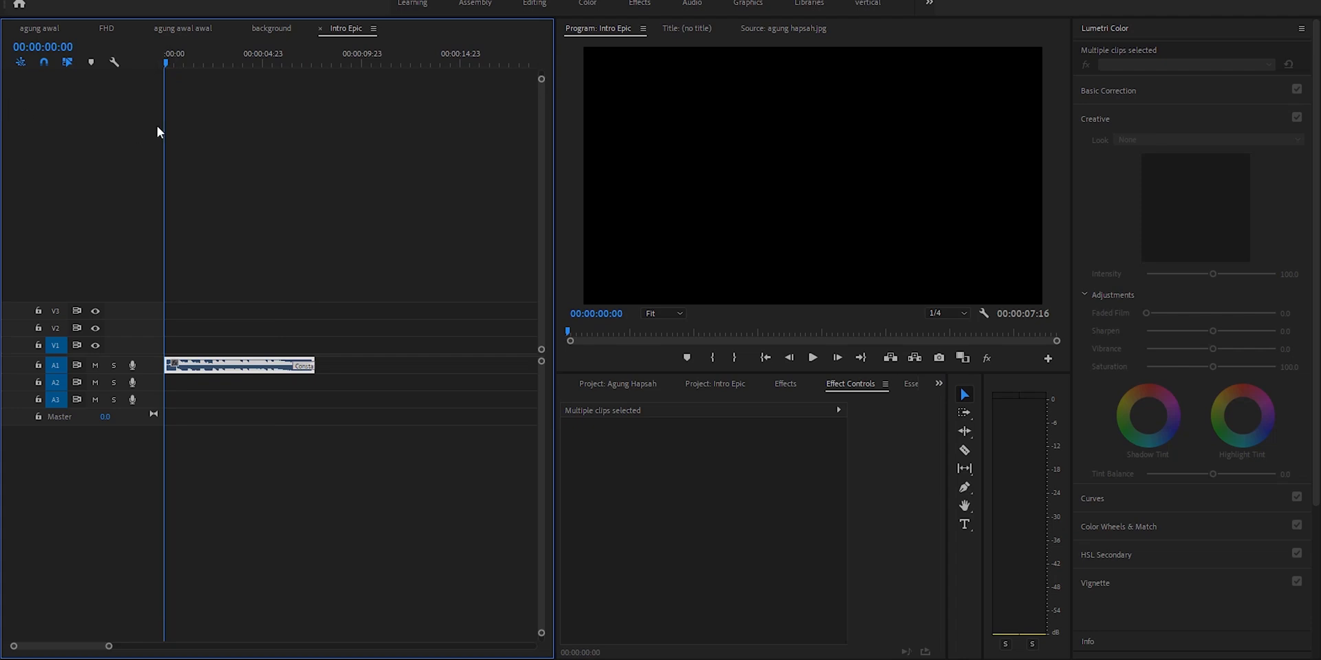
# Step: Enlarge audio track A1 to show its waveform and play the music clip from the start
pyautogui.scroll(4, 150, 368)
pyautogui.scroll(2, 149, 368)
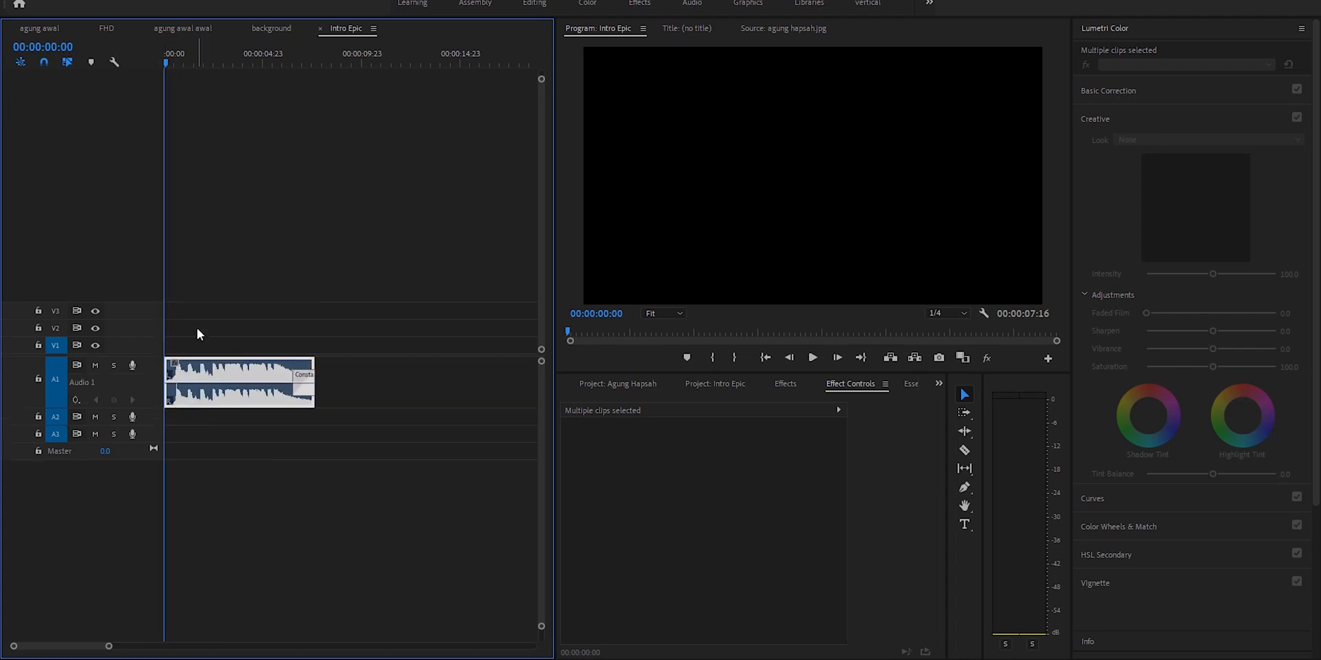
pyautogui.click(224, 304)
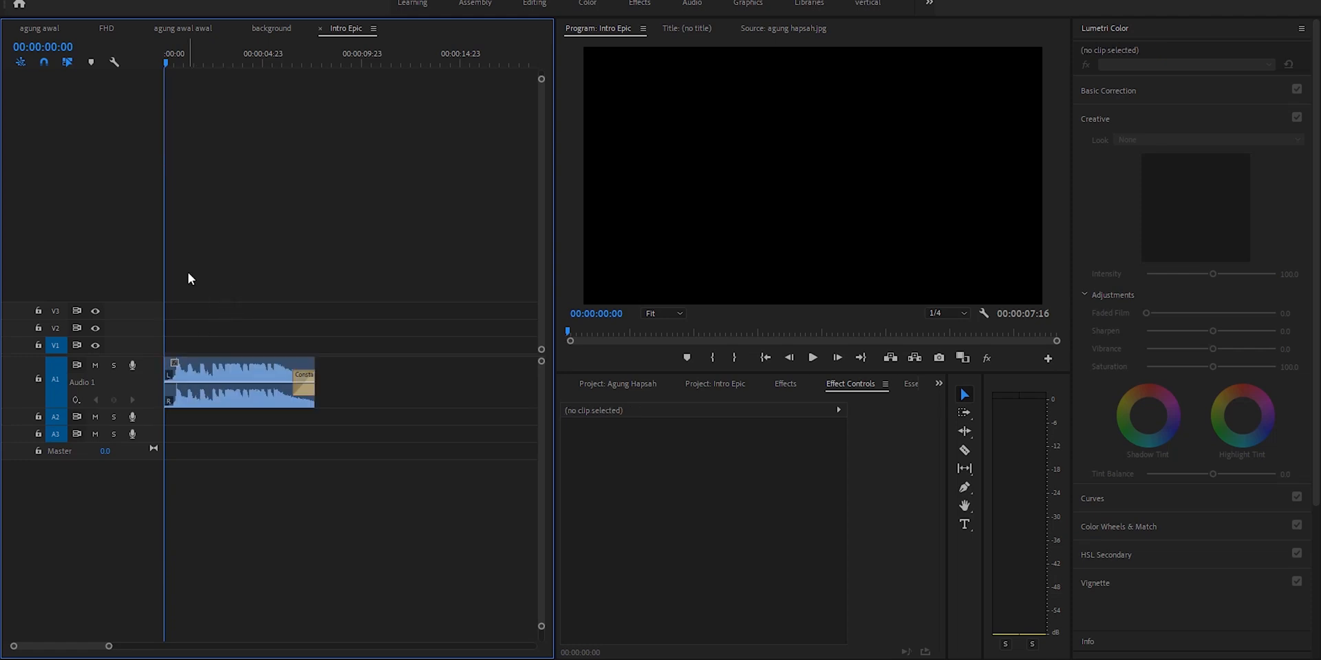
pyautogui.press('space')
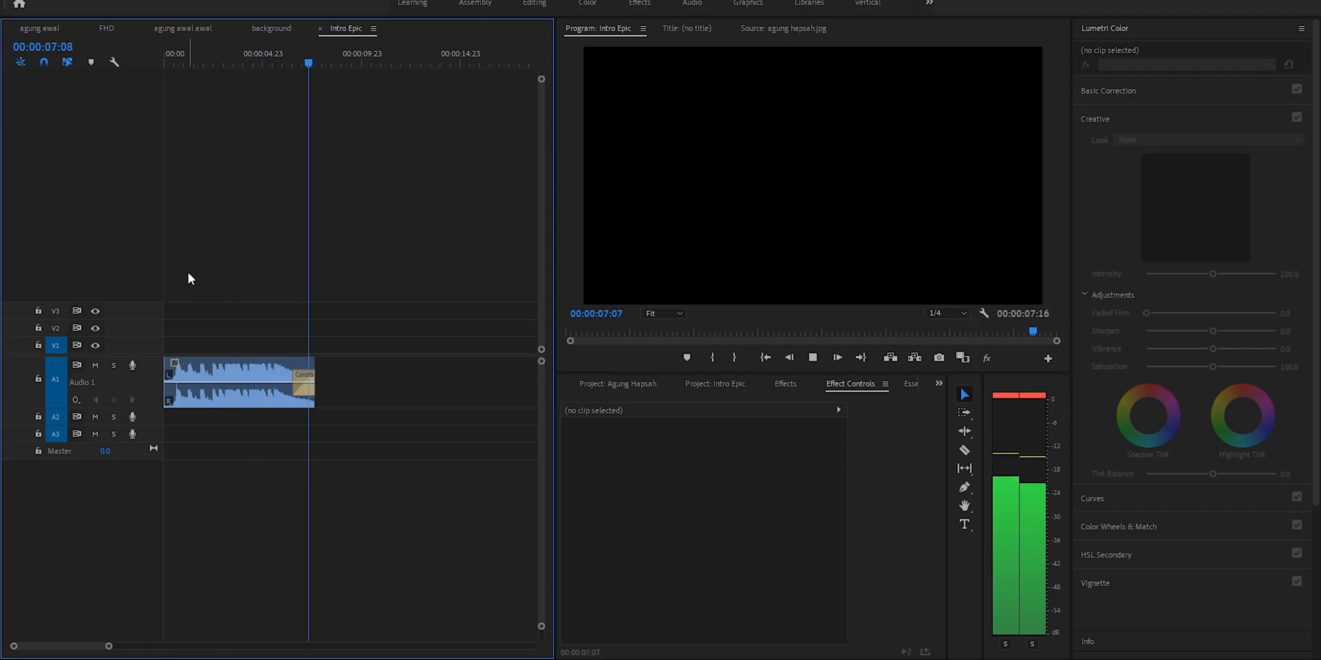
pyautogui.press('space')
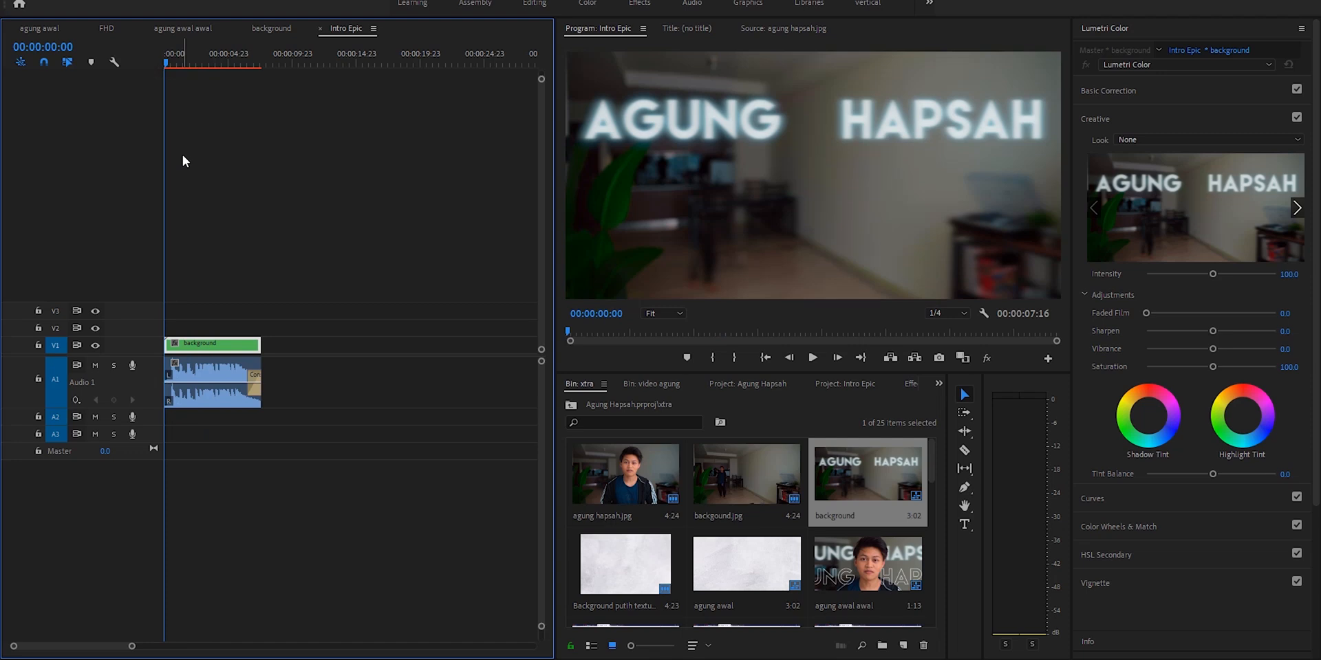
pyautogui.moveTo(175, 59); pyautogui.dragTo(122, 74)
pyautogui.scroll(1, 227, 180)
pyautogui.scroll(8, 227, 180)
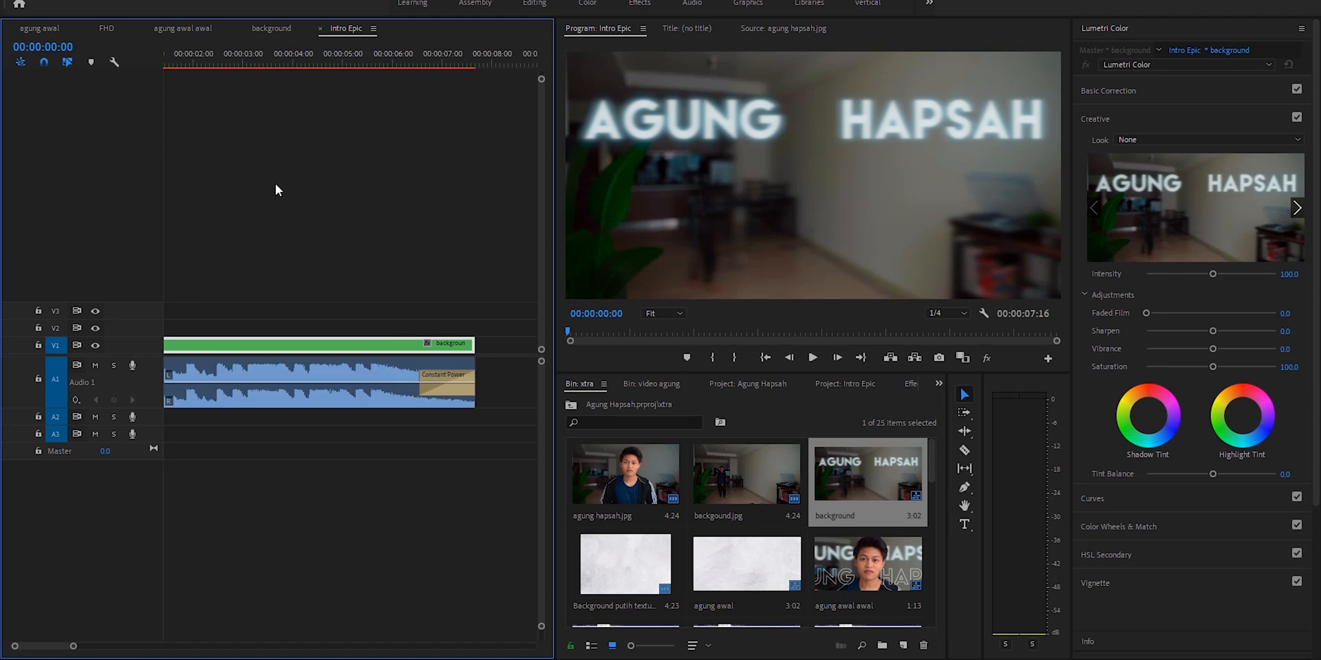
pyautogui.scroll(-1, 317, 180)
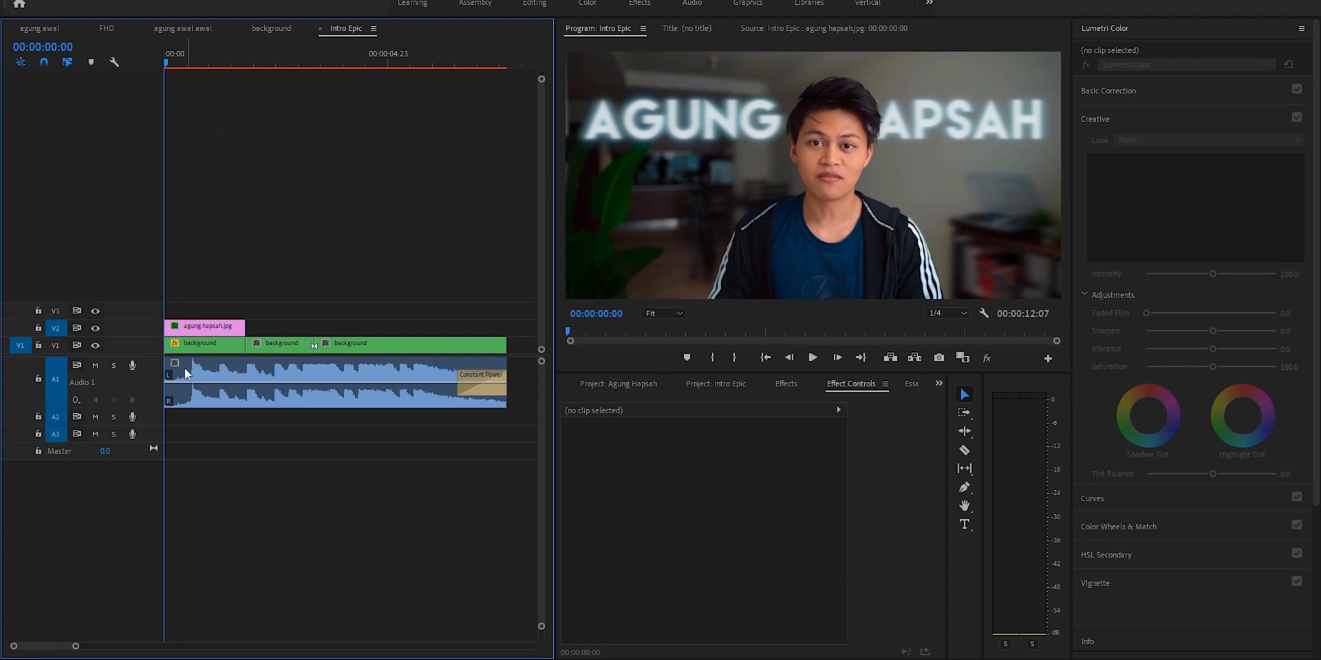
# Step: Select the agung hapsah.jpg clip and compare the picture with its track V2 hidden and visible
pyautogui.click(196, 325)
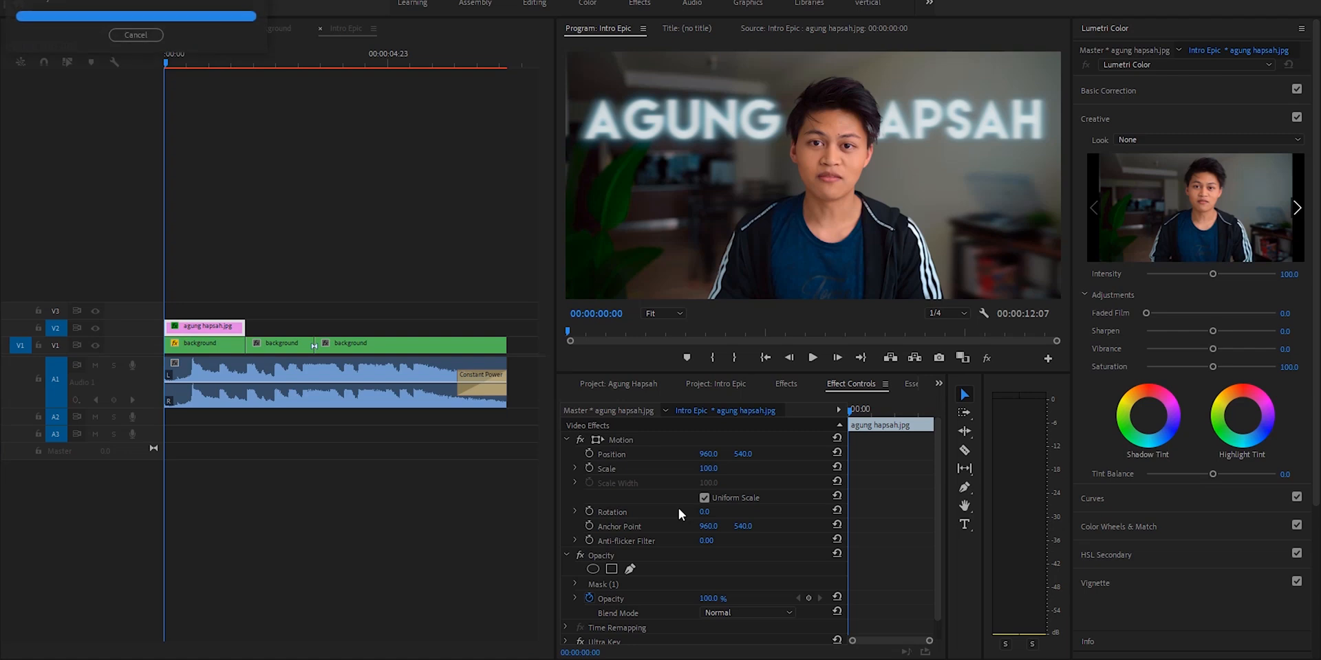
pyautogui.click(95, 330)
pyautogui.click(96, 329)
pyautogui.click(96, 329)
pyautogui.click(96, 330)
pyautogui.click(96, 330)
pyautogui.click(95, 329)
pyautogui.click(95, 329)
pyautogui.click(96, 328)
pyautogui.click(96, 345)
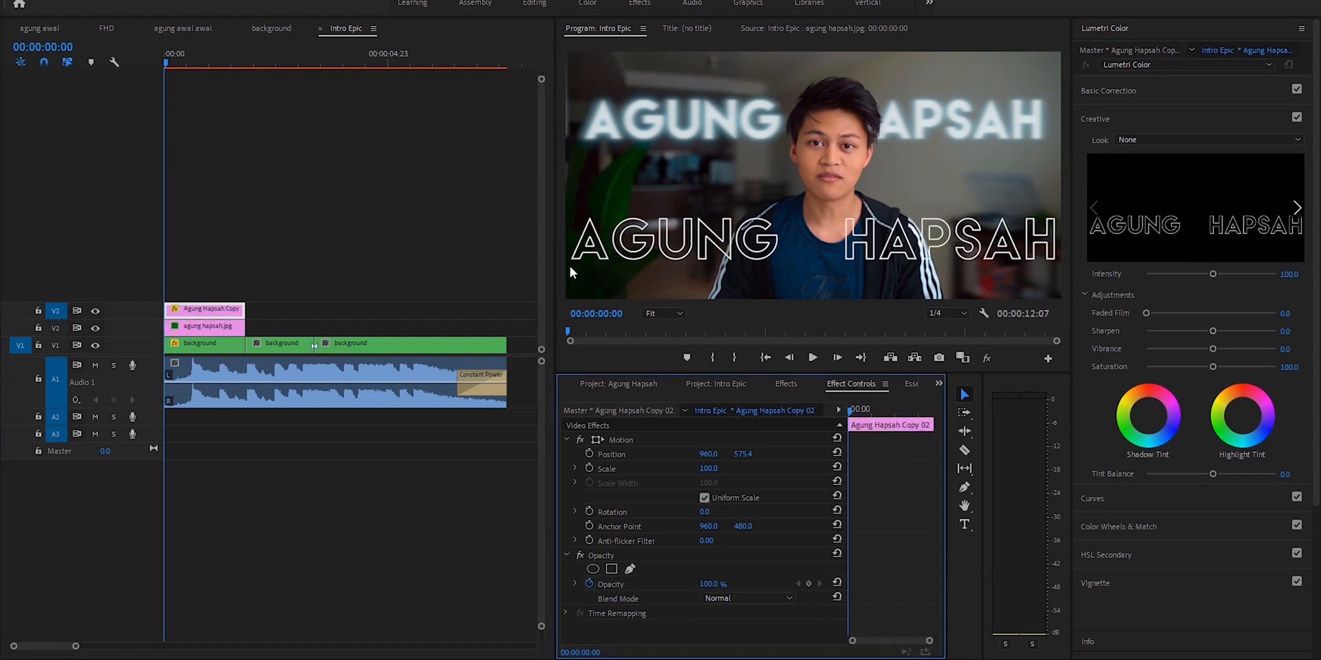
# Step: Open the Agung Hapsah Copy 02 title for editing, select its text and bring up its Fill and Inner Stroke properties
pyautogui.doubleClick(224, 312)
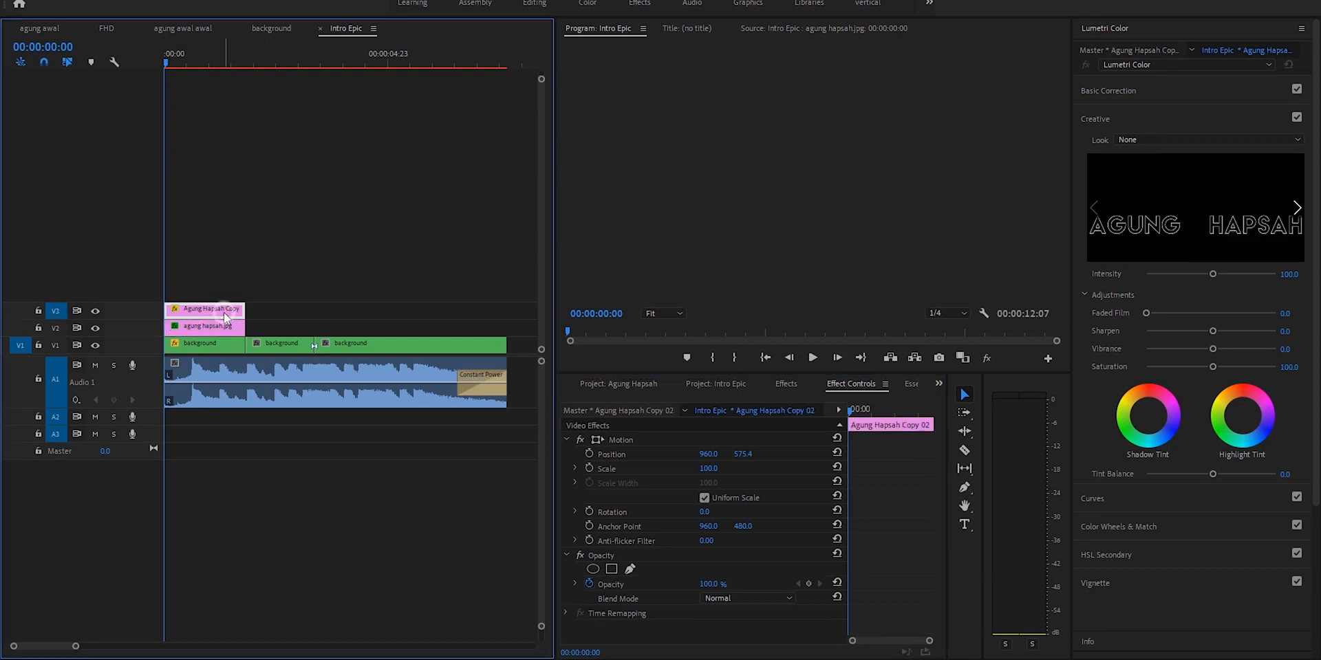
pyautogui.click(718, 260)
pyautogui.hotkey('ctrl', 'a')
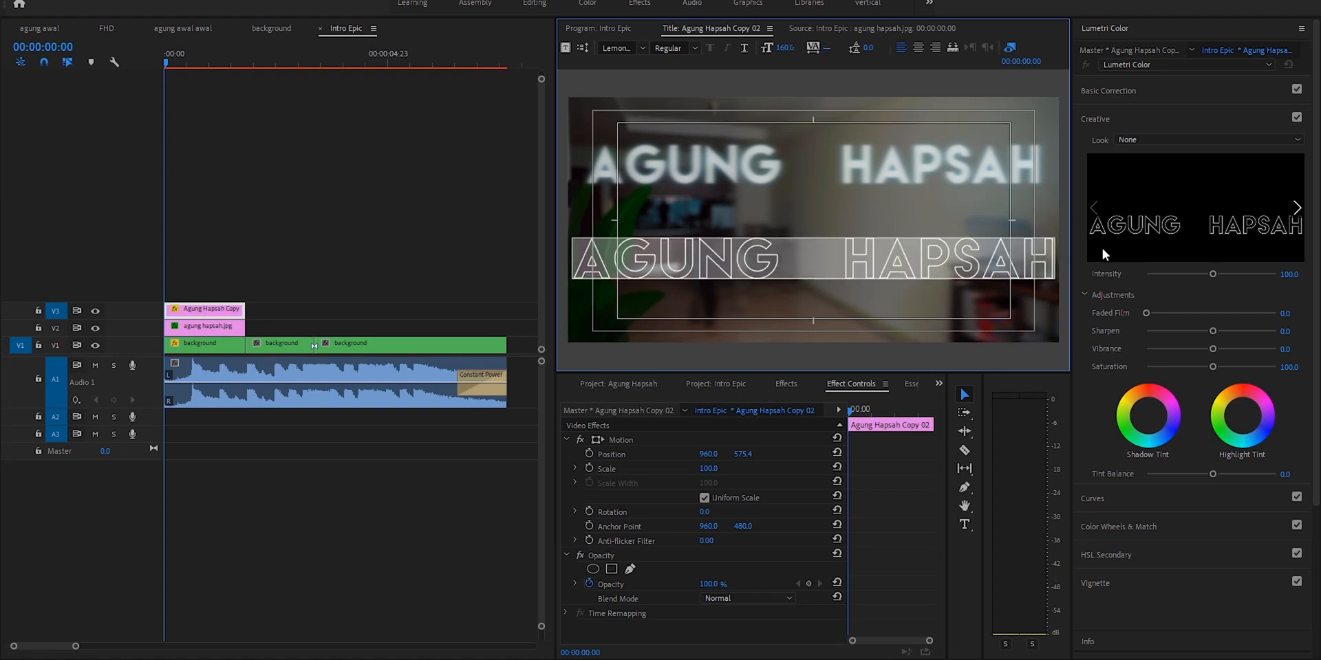
pyautogui.scroll(-3, 1102, 249)
pyautogui.click(1114, 542)
pyautogui.scroll(-2, 1184, 514)
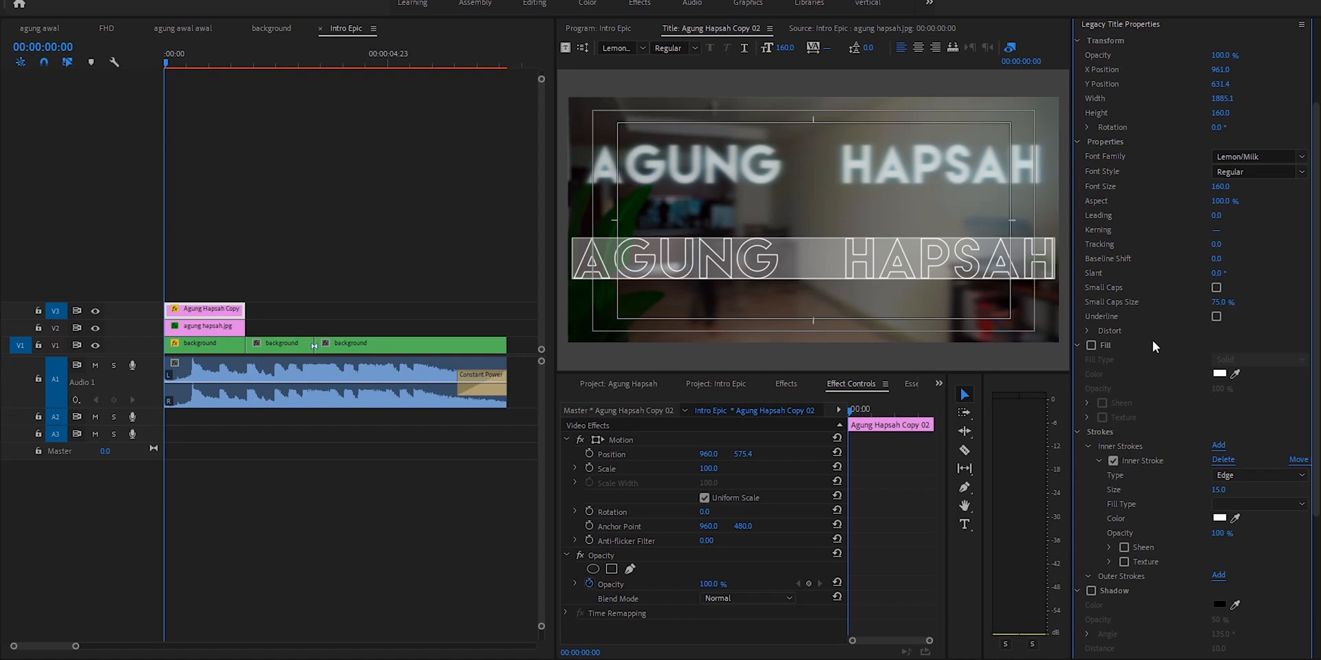
# Step: Preview the outlined title with Fill enabled, leave Fill off, and apply white as the Inner Stroke color
pyautogui.click(1091, 346)
pyautogui.click(1091, 345)
pyautogui.click(1220, 518)
pyautogui.click(805, 249)
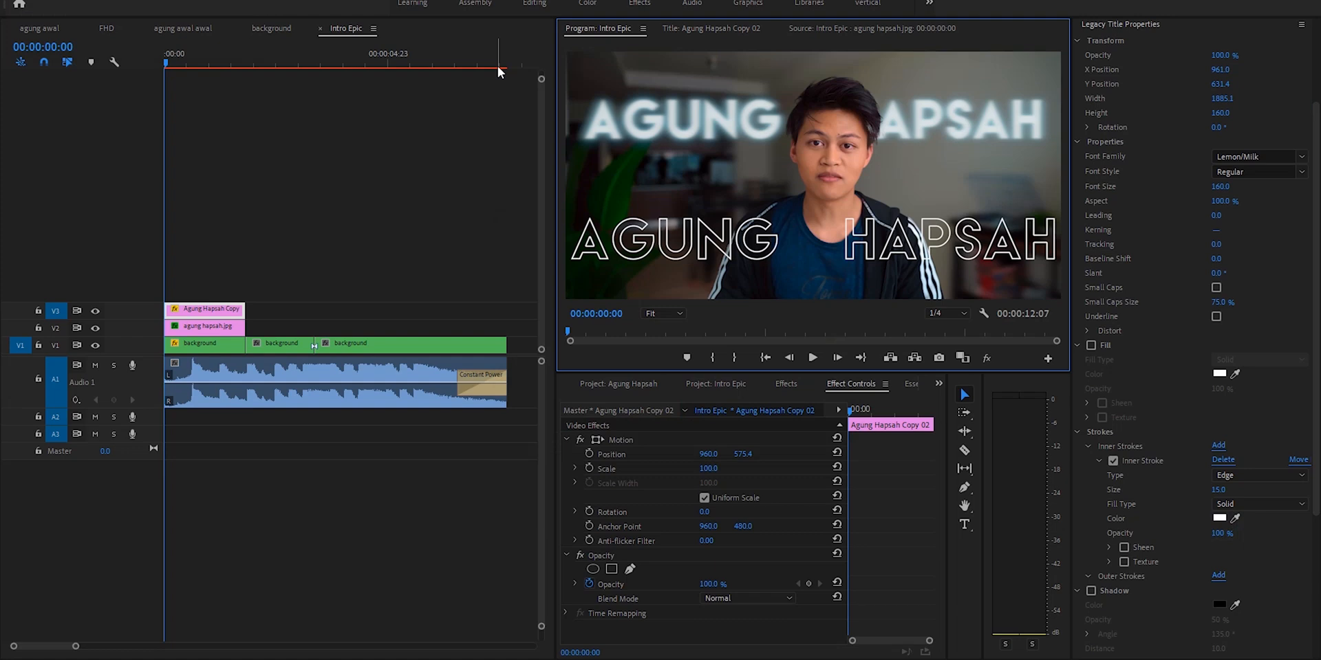
# Step: At the sequence start, briefly hide and show track V2 to check the masked person against the outlined title
pyautogui.click(166, 59)
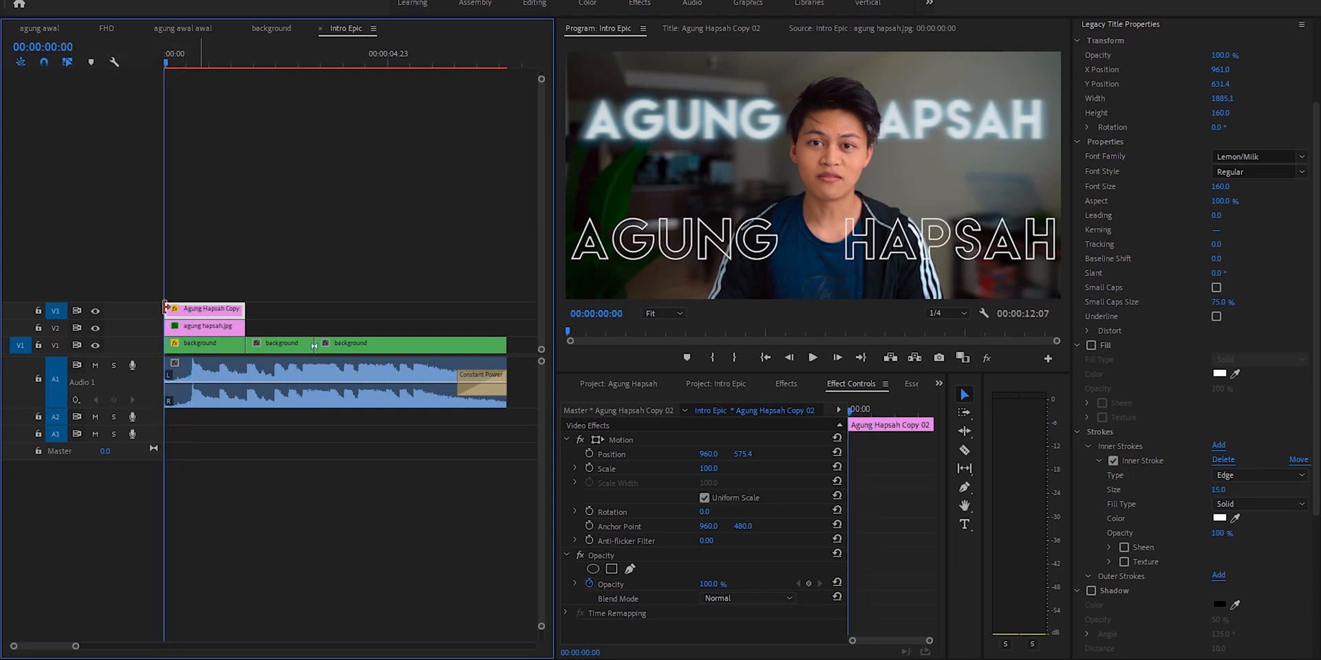
pyautogui.click(95, 328)
pyautogui.click(96, 328)
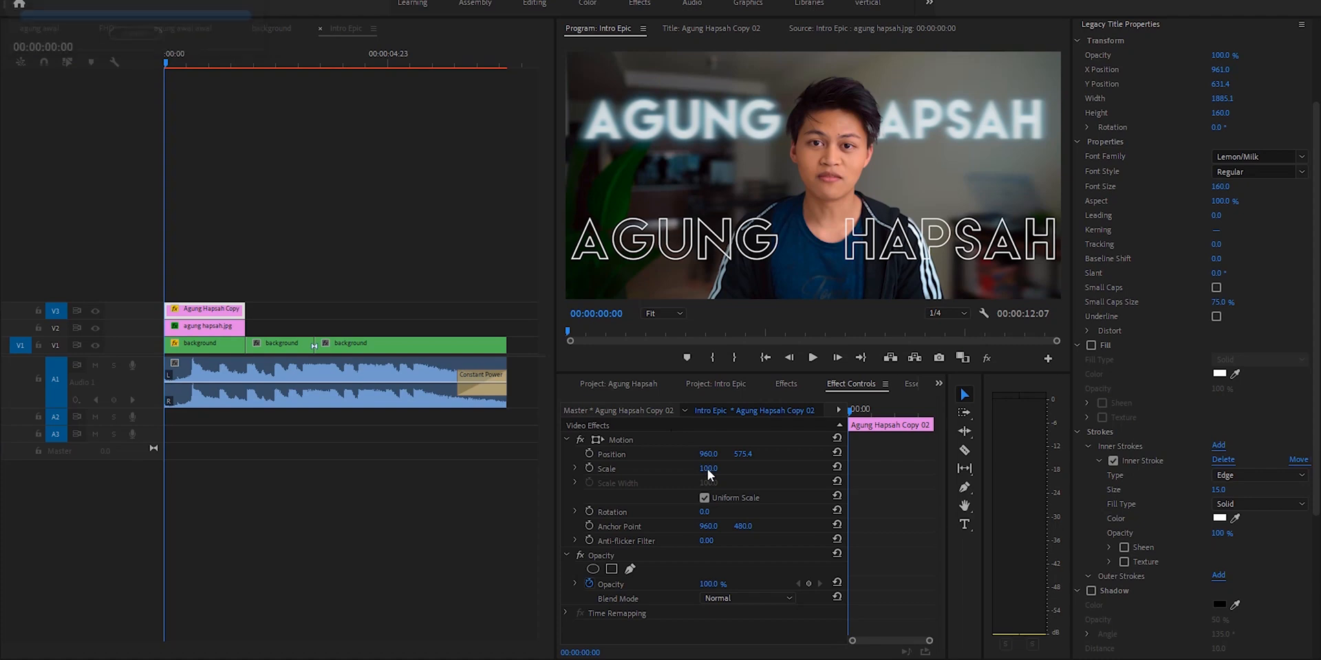
# Step: Set the Agung Hapsah Copy 02 title's Scale to 180 and its Position to 2473.0, 528.4
pyautogui.click(707, 470)
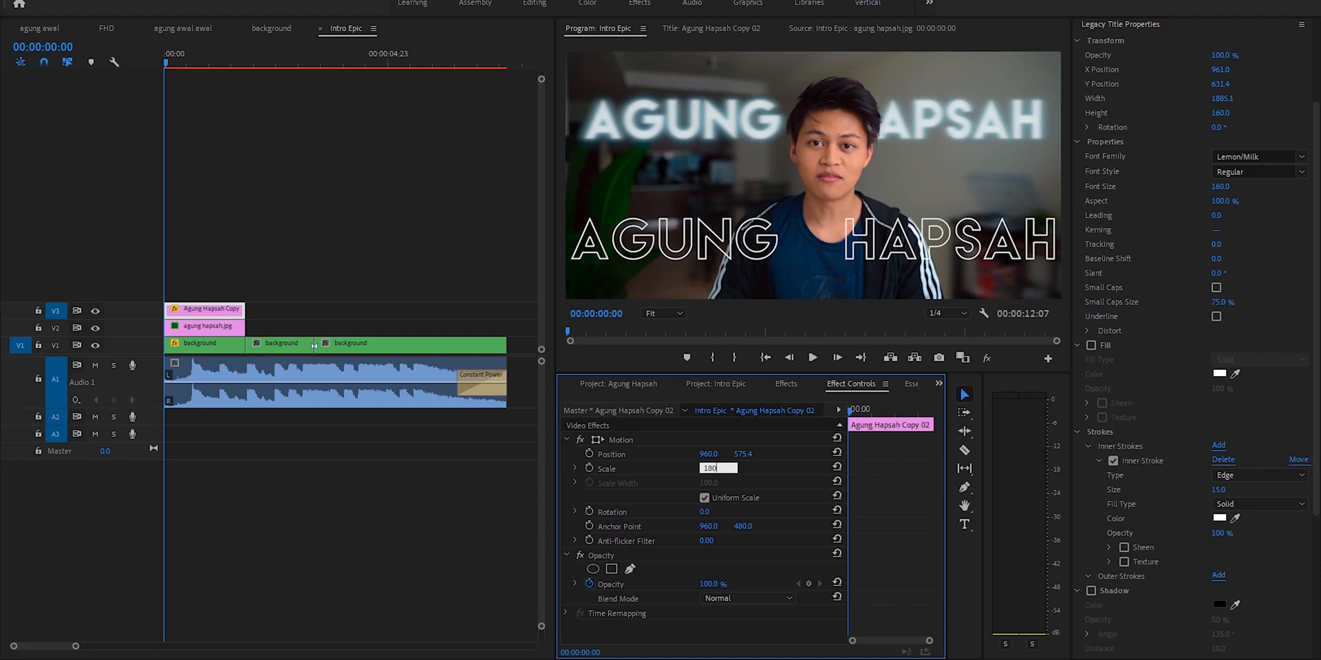
pyautogui.press('Return')
pyautogui.moveTo(708, 454); pyautogui.dragTo(984, 454)
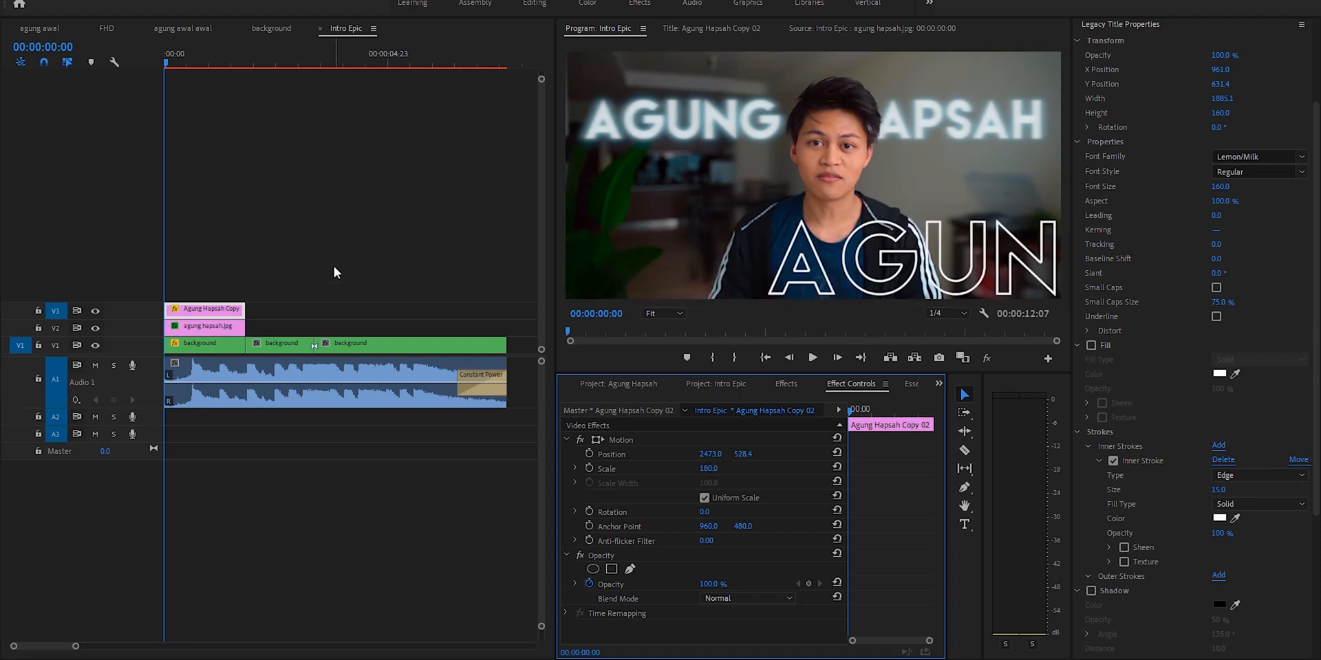
# Step: Scale the masked agung hapsah.jpg clip on V2 to 150 and shift it slightly down in the frame
pyautogui.click(218, 328)
pyautogui.click(712, 467)
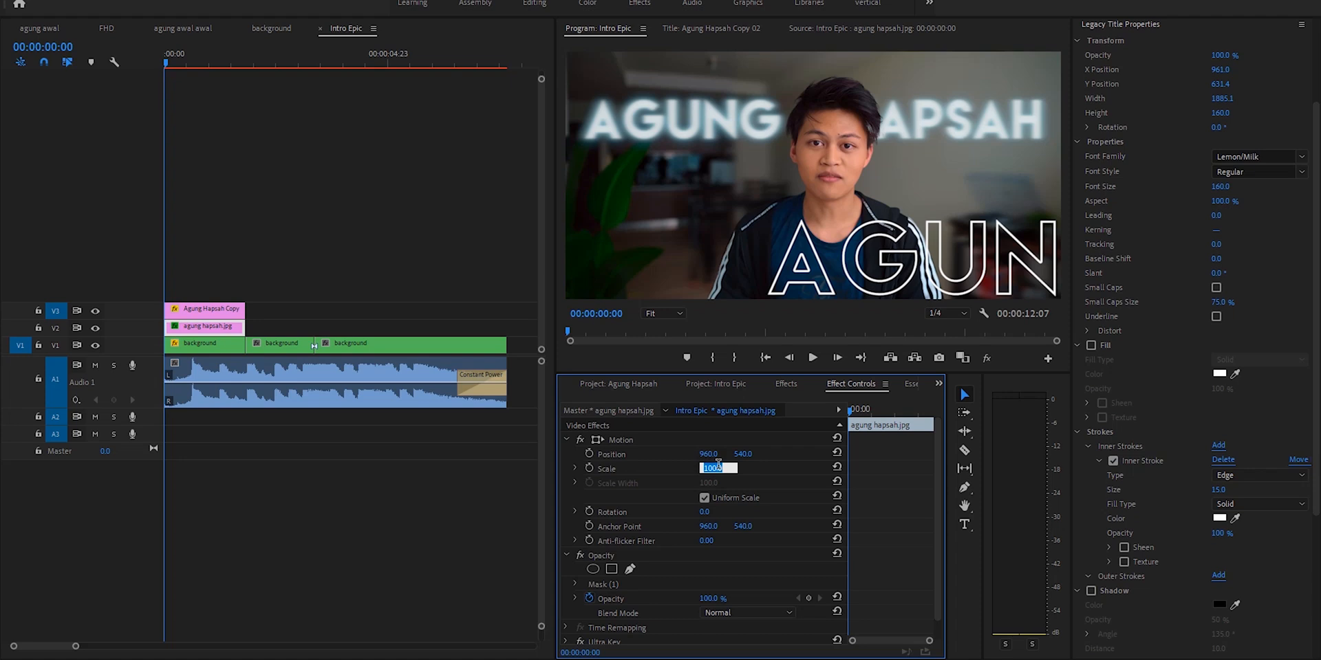
pyautogui.write('150')
pyautogui.press('Return')
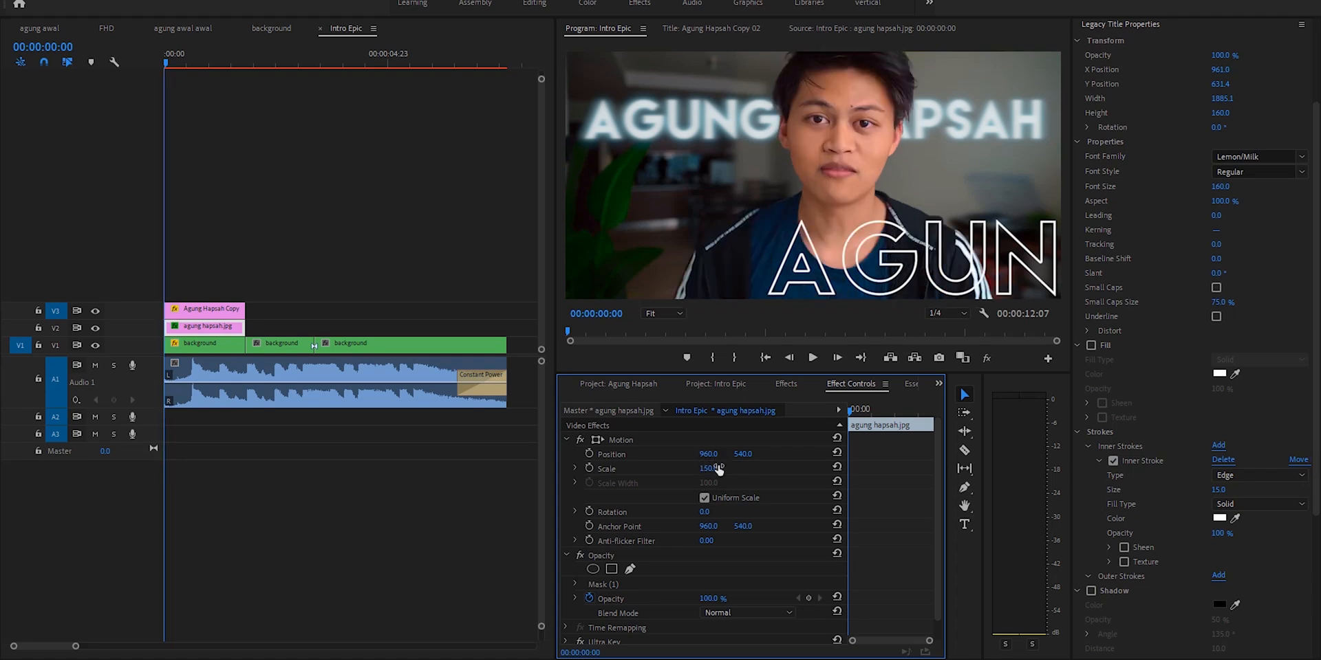
pyautogui.moveTo(745, 455); pyautogui.dragTo(773, 454)
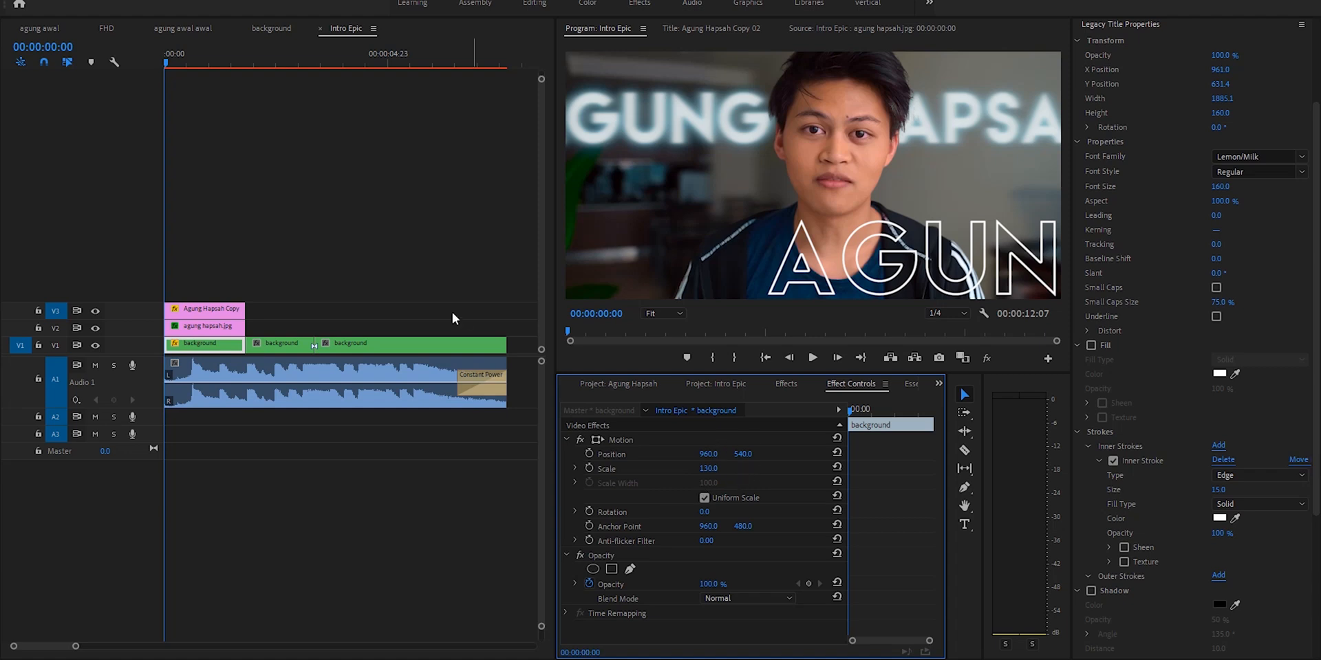
# Step: Apply the Transform effect to the Agung Hapsah Copy 02 title on V3
pyautogui.click(784, 384)
pyautogui.scroll(-4, 641, 605)
pyautogui.moveTo(627, 641); pyautogui.dragTo(227, 311)
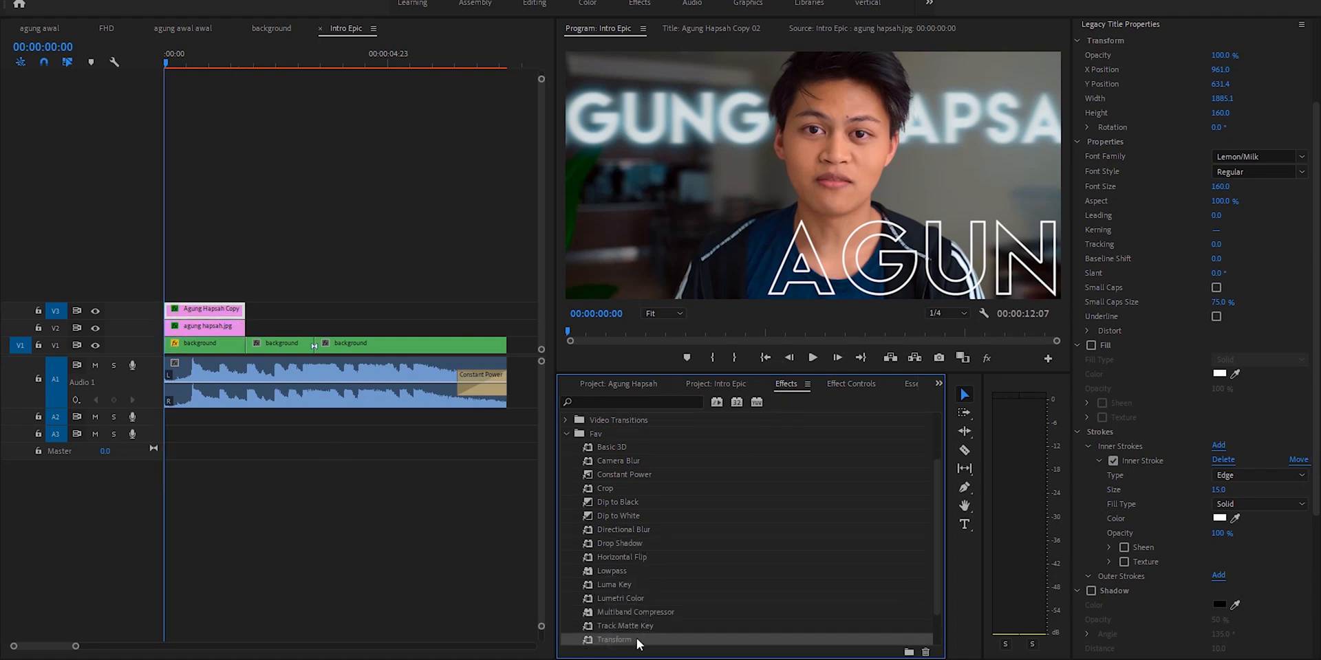
pyautogui.click(288, 270)
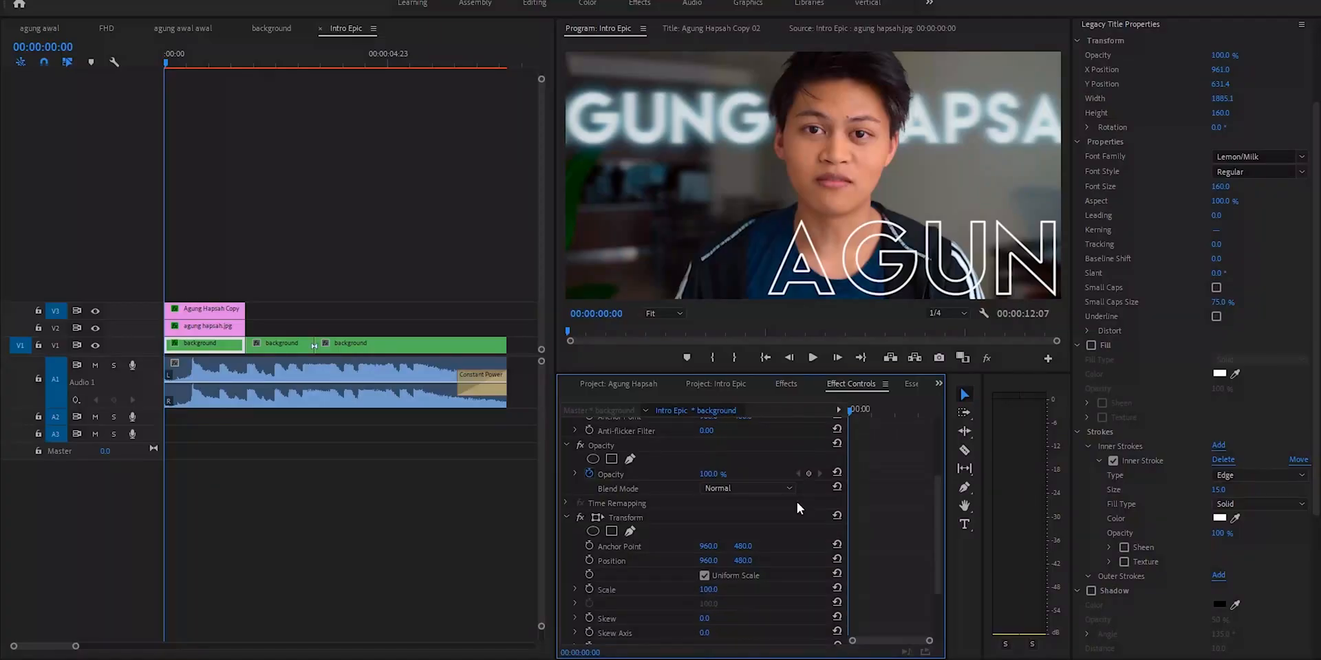
# Step: Enable Transform Position keyframing on the first background clip at 00:00:00:00 and go to the clip's last frame, 00:00:01:19
pyautogui.scroll(-2, 796, 502)
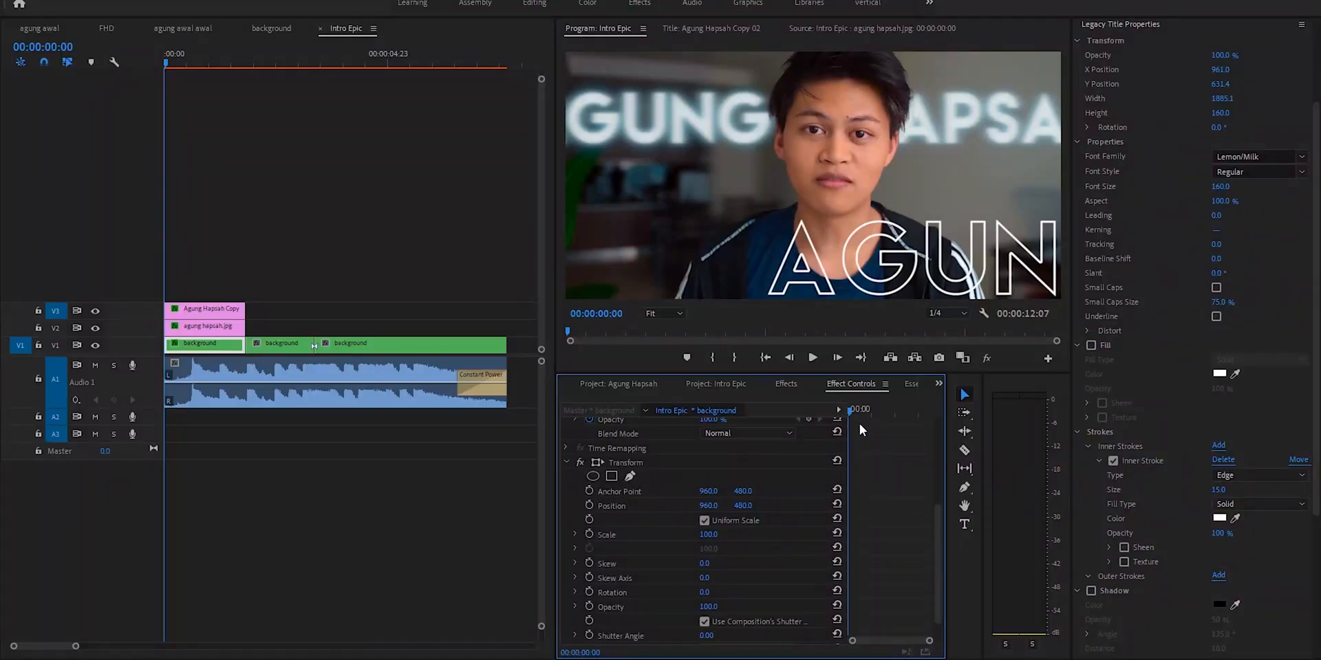
pyautogui.click(591, 510)
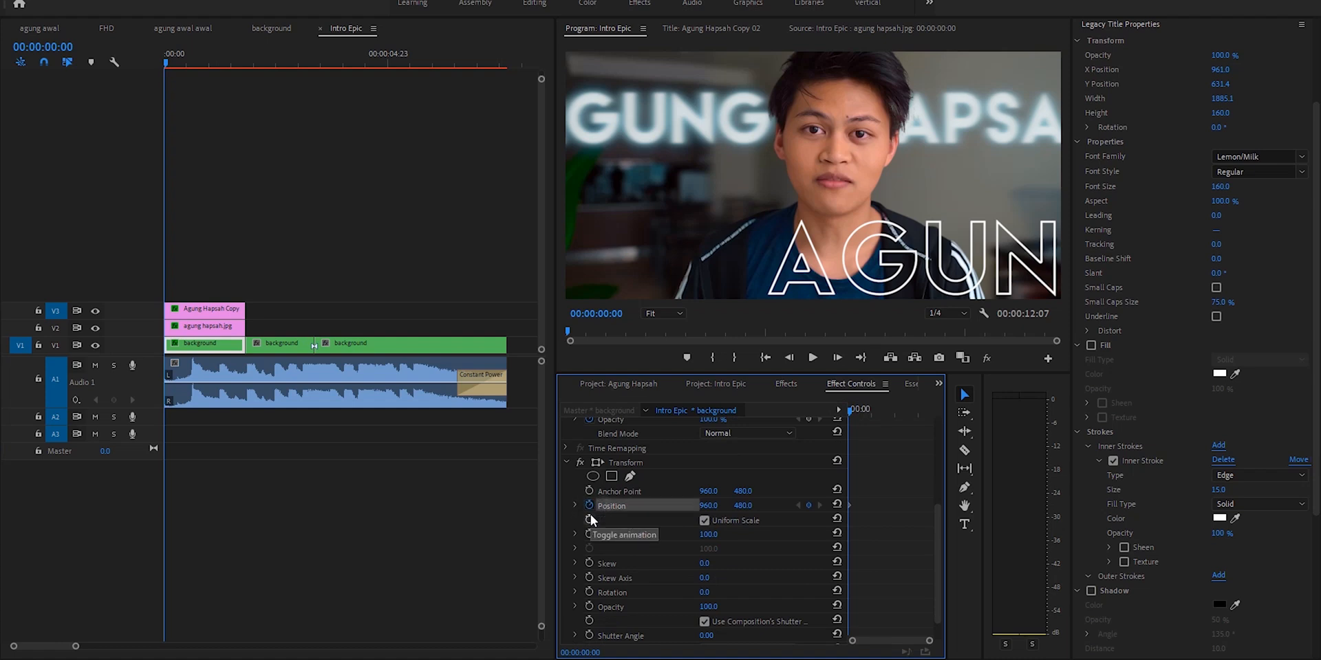
pyautogui.press('Down')
pyautogui.press('Left')
pyautogui.click(225, 345)
pyautogui.scroll(-5, 848, 550)
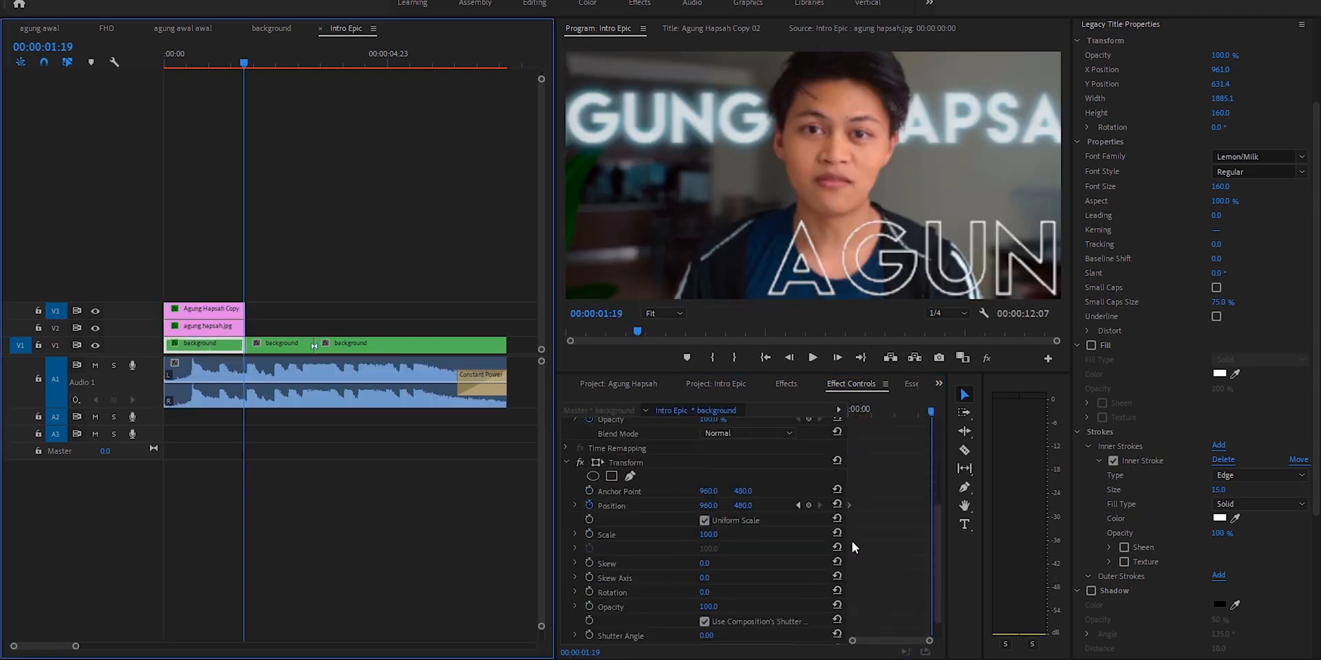
# Step: Animate the background's Transform Position upward from 960.0, 535.0 at the start to the clip's last frame, and preview the movement
pyautogui.moveTo(743, 506); pyautogui.dragTo(833, 503)
pyautogui.click(798, 506)
pyautogui.hotkey('ctrl', 'z')
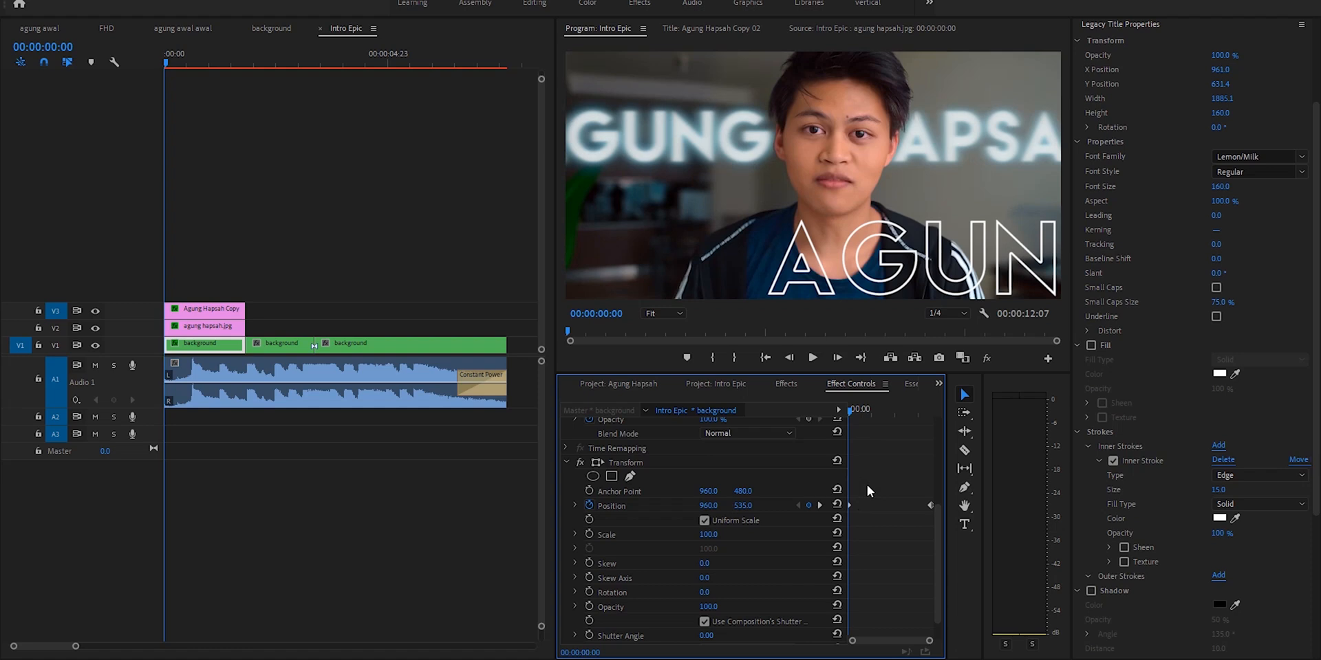
pyautogui.click(820, 507)
pyautogui.click(798, 505)
pyautogui.press('space')
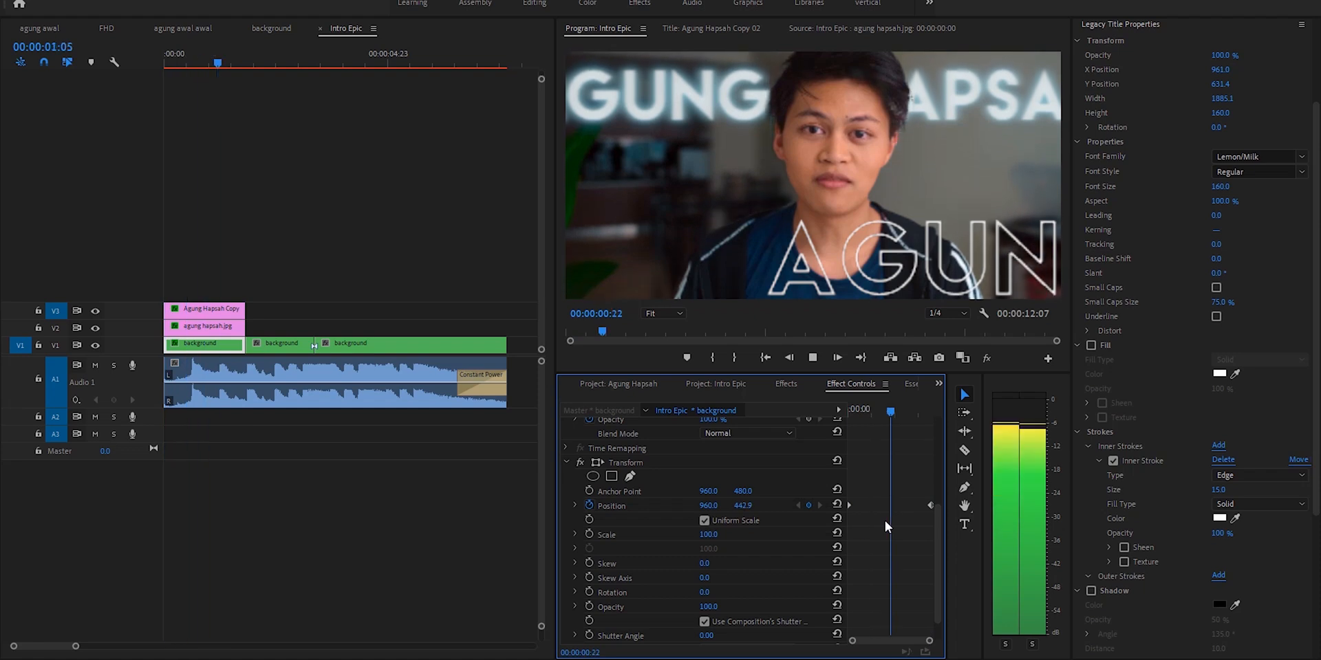
pyautogui.click(798, 506)
pyautogui.moveTo(850, 413)
pyautogui.mouseDown()
pyautogui.moveTo(912, 411)
pyautogui.moveTo(850, 412)
pyautogui.mouseUp()
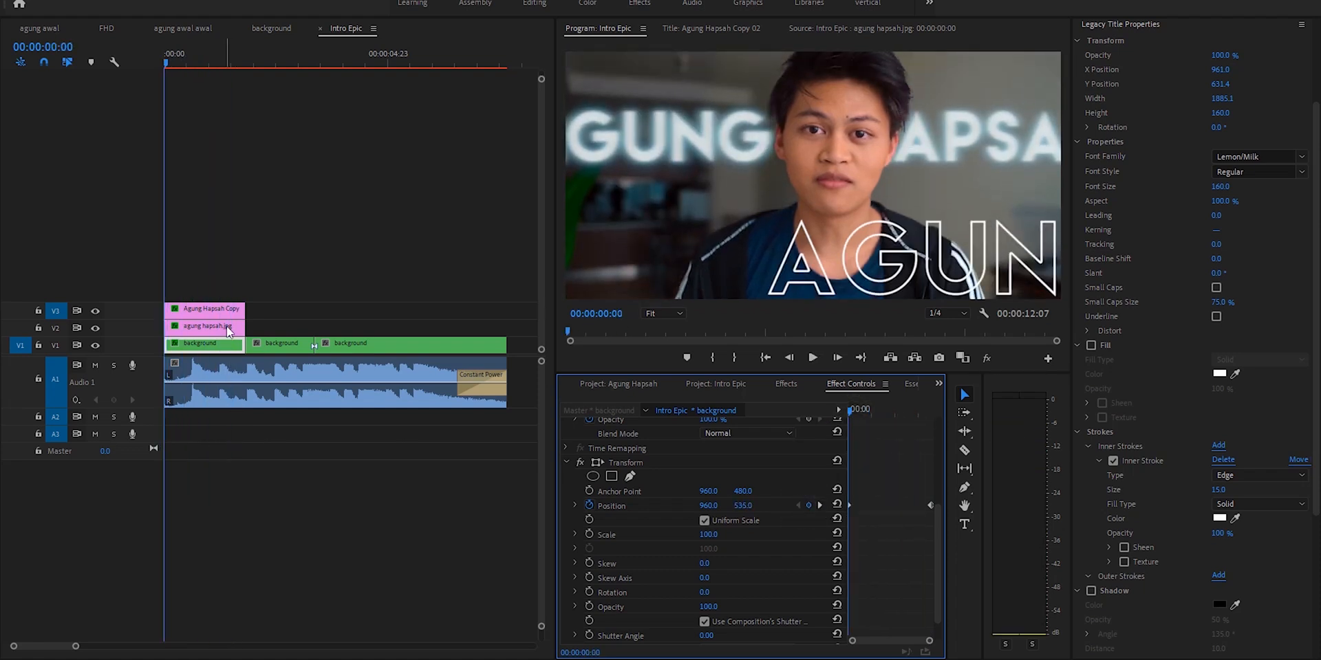
# Step: Keyframe the masked person's Transform Position from 960.0, 480.0 at the start to 960.0, 409.0 at 00:00:01:19, and preview the movement
pyautogui.click(229, 327)
pyautogui.scroll(-2, 668, 518)
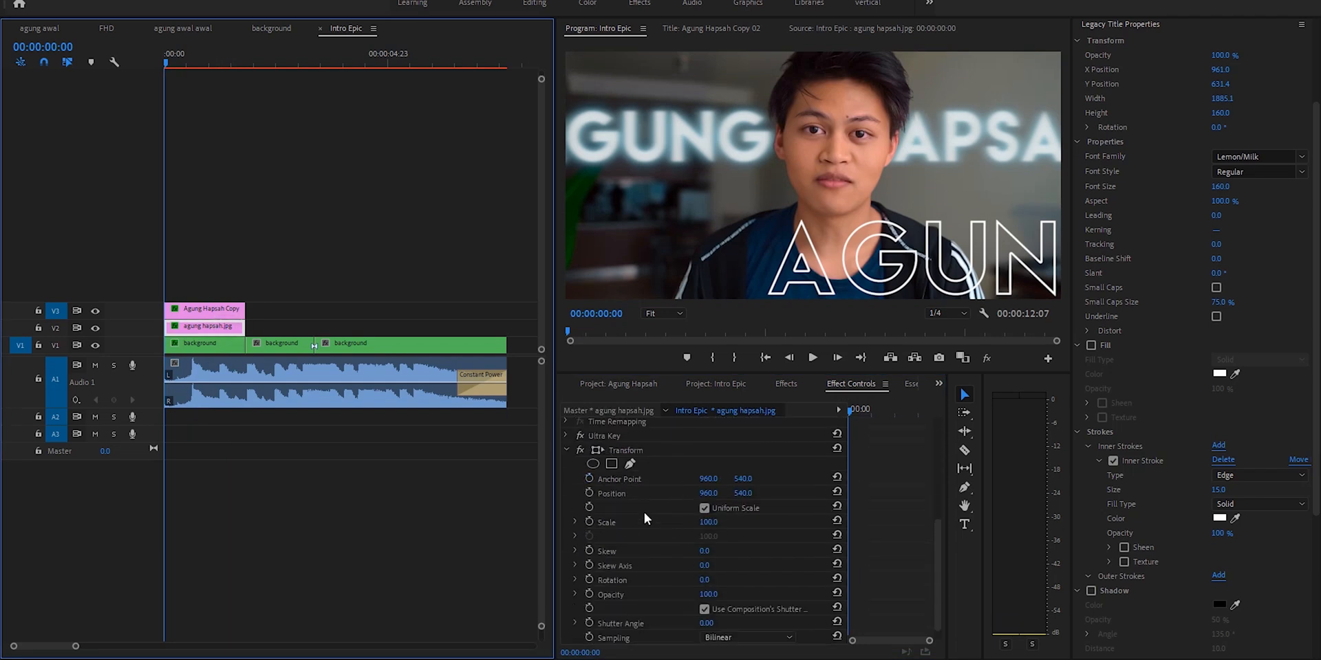
pyautogui.click(590, 493)
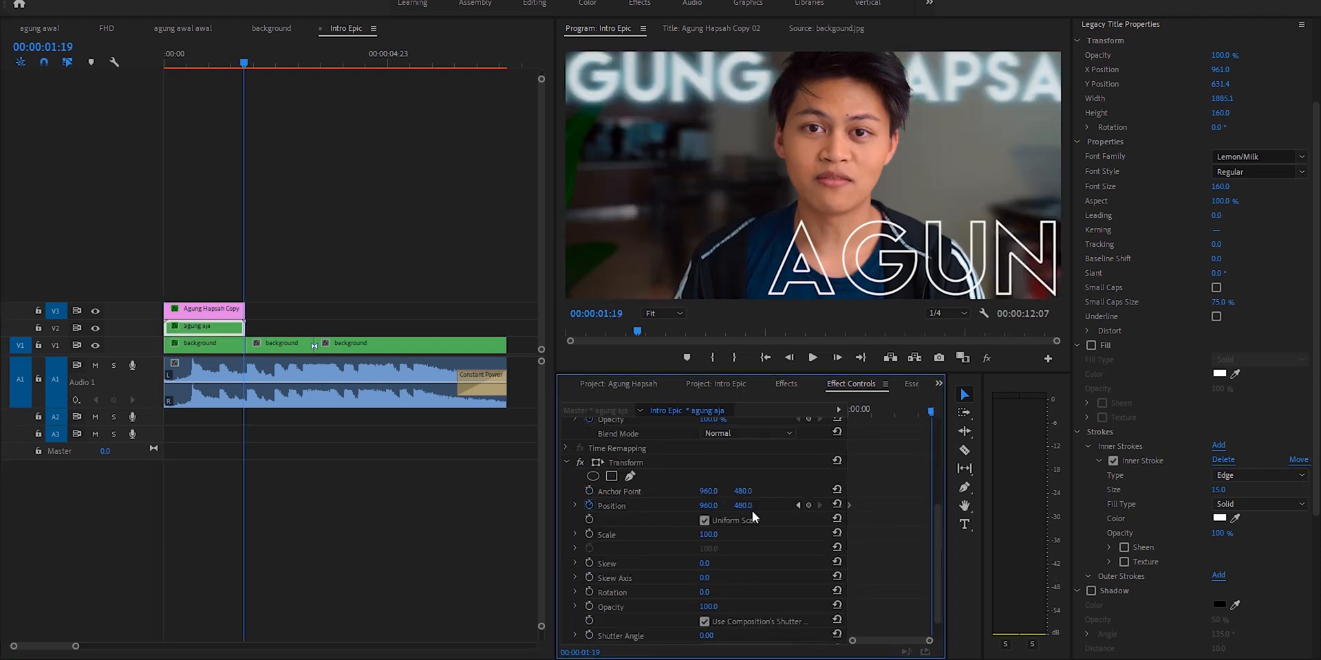
pyautogui.moveTo(753, 511); pyautogui.dragTo(706, 510)
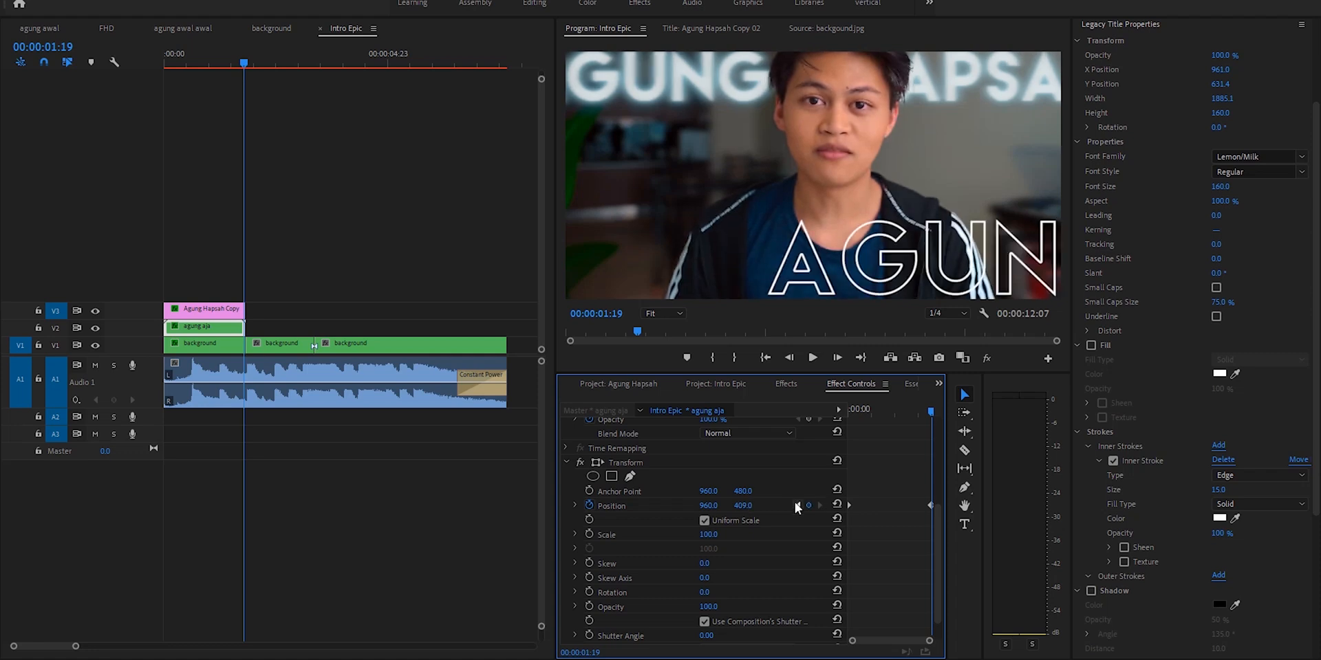
pyautogui.click(798, 505)
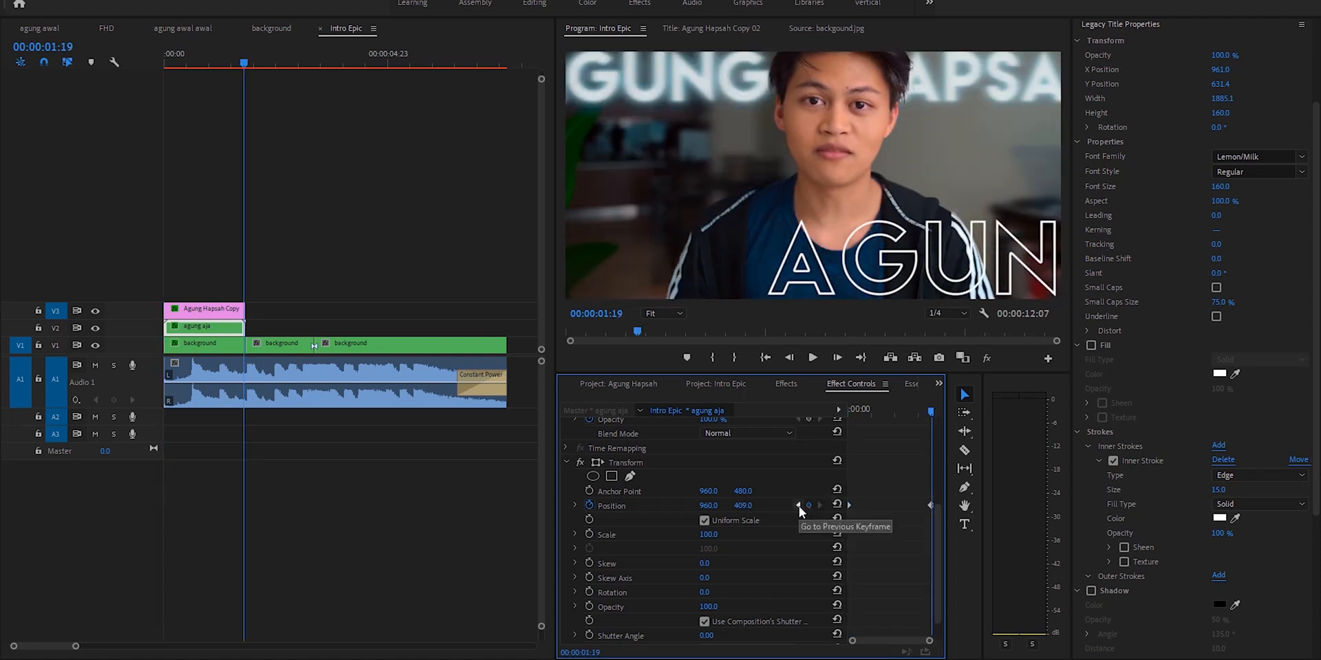
pyautogui.click(819, 506)
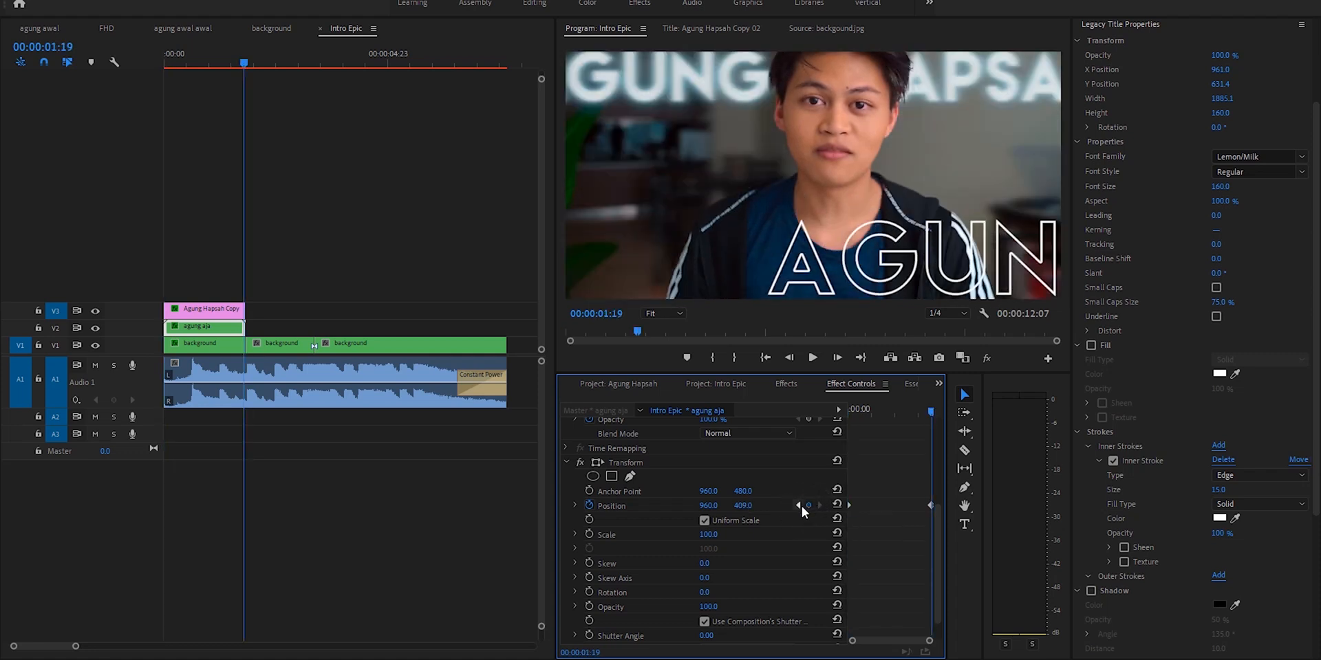
pyautogui.click(796, 506)
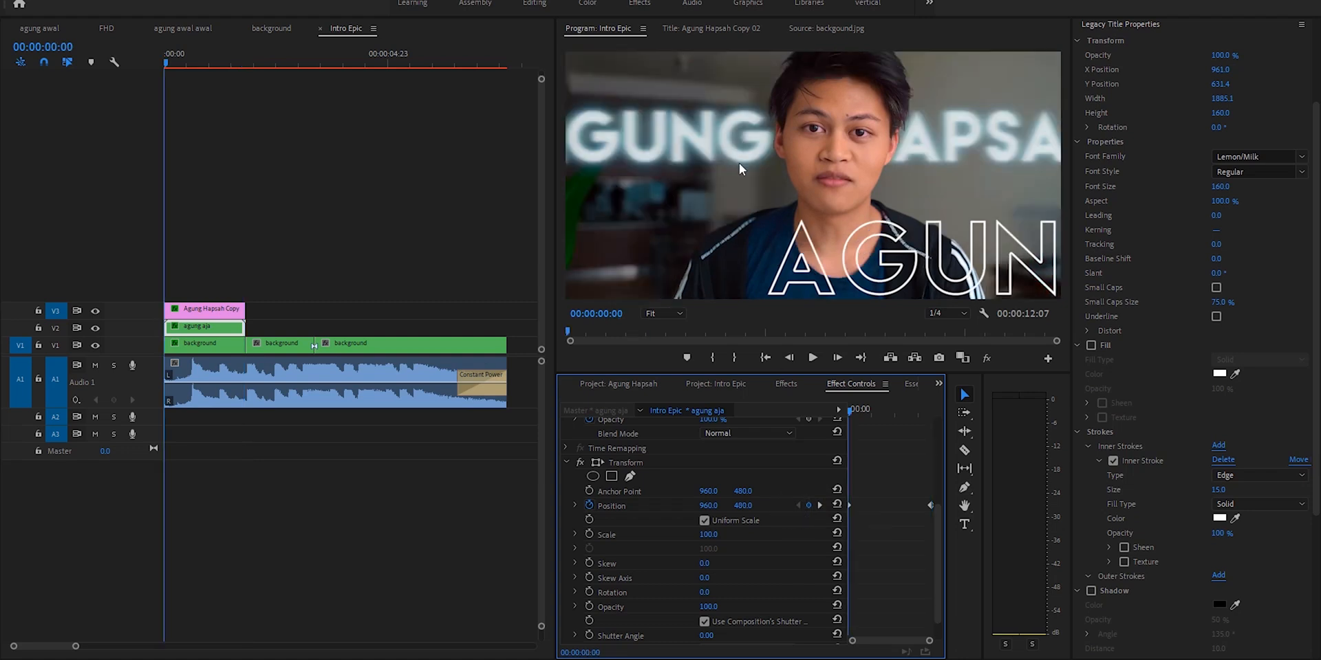
pyautogui.click(820, 506)
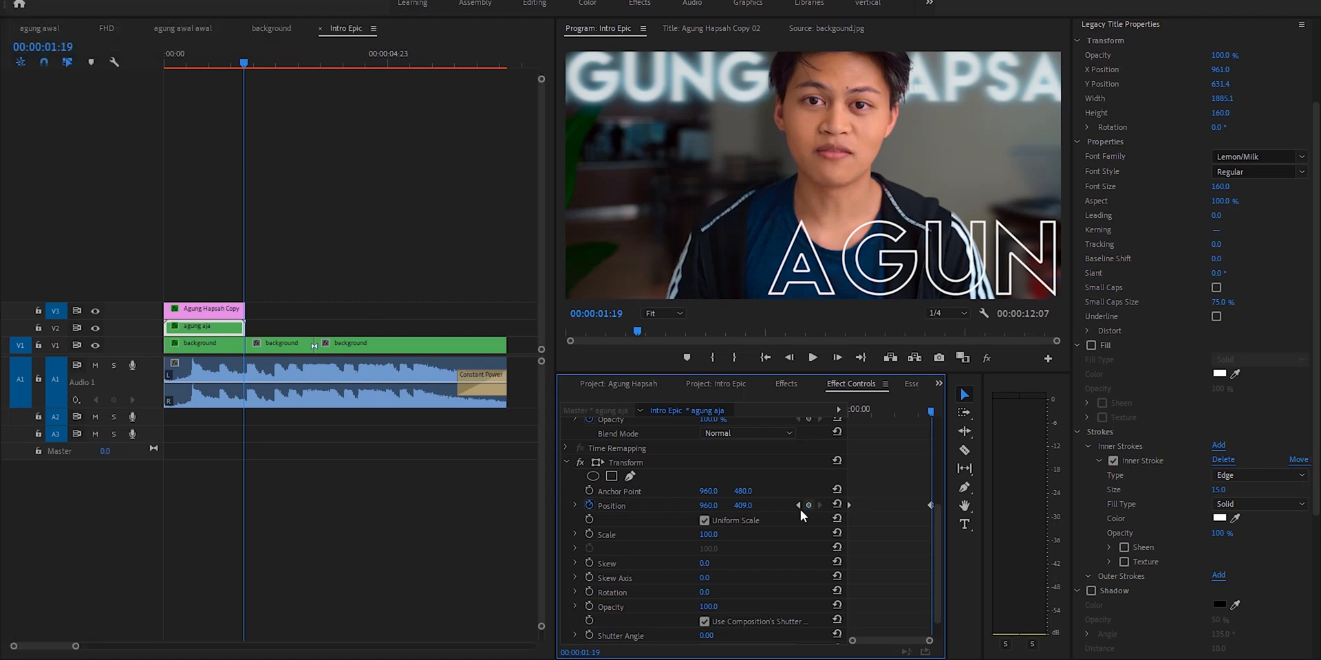
pyautogui.press('space')
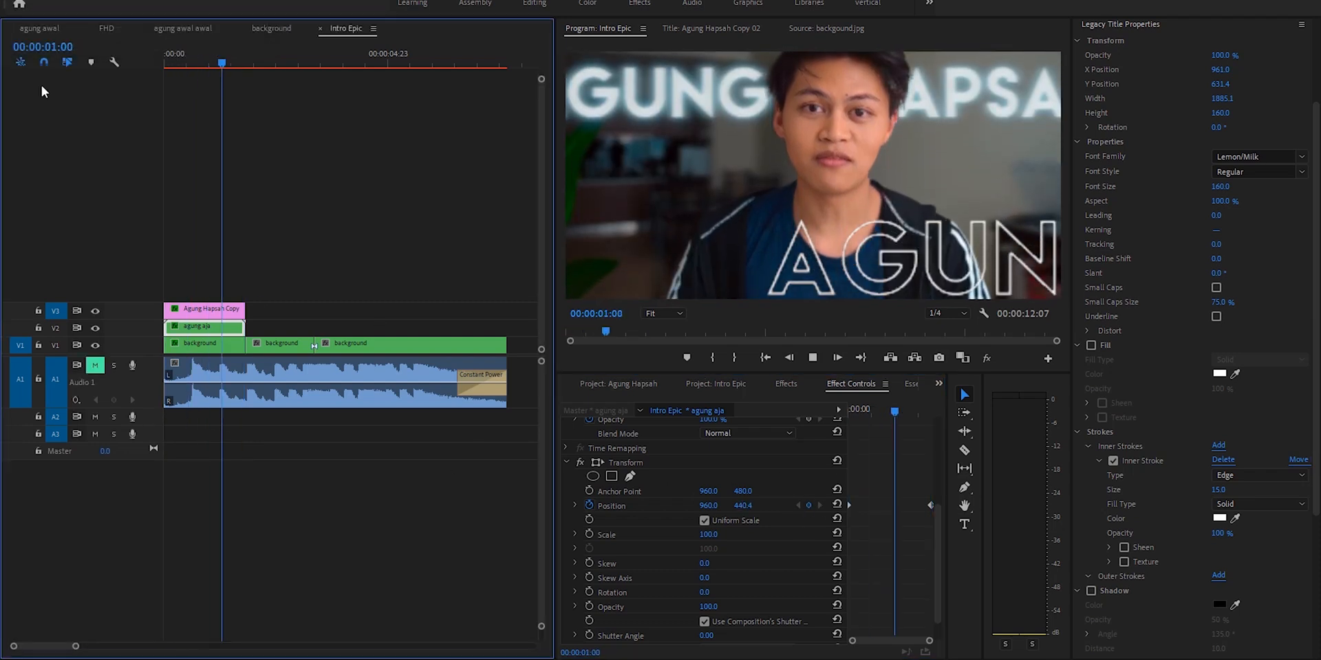
pyautogui.press('space')
# Step: Set the agung aja clip's Transform Position keyframe at 00:00:01:19 to 960.0, 394.0 and play back the animation from the start
pyautogui.click(291, 361)
pyautogui.moveTo(215, 64); pyautogui.dragTo(210, 79)
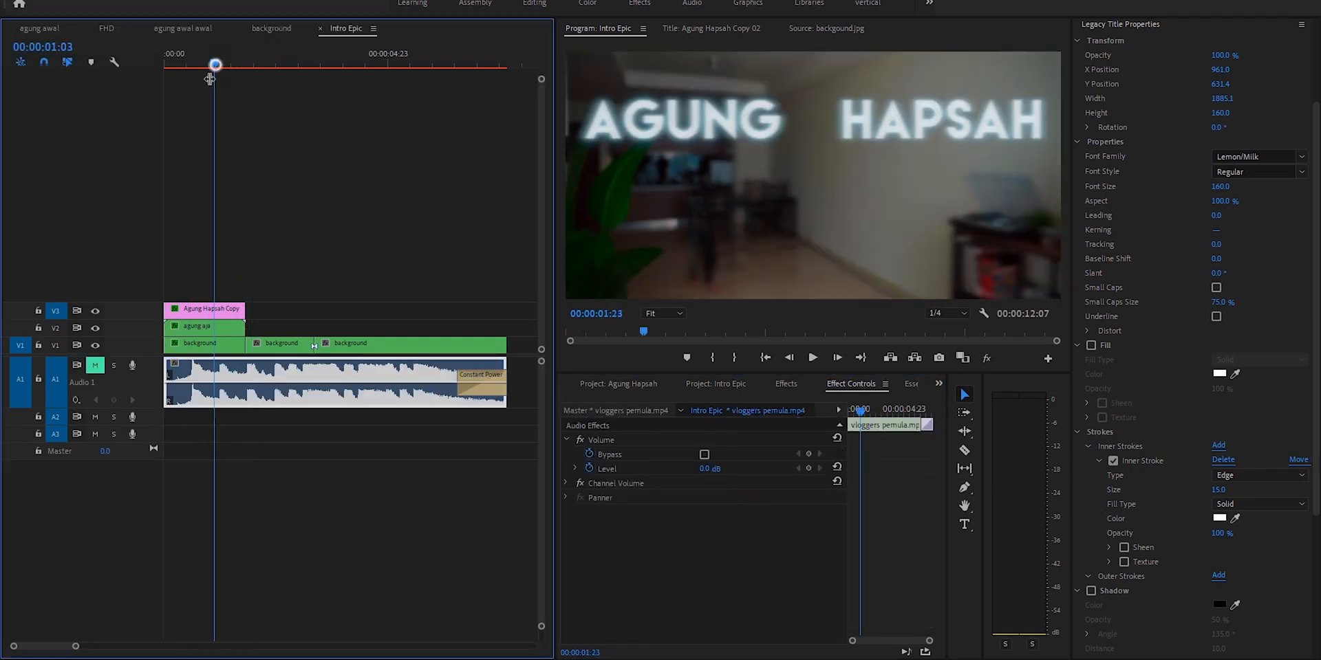
pyautogui.click(207, 329)
pyautogui.scroll(-5, 864, 526)
pyautogui.click(819, 587)
pyautogui.moveTo(742, 588); pyautogui.dragTo(755, 589)
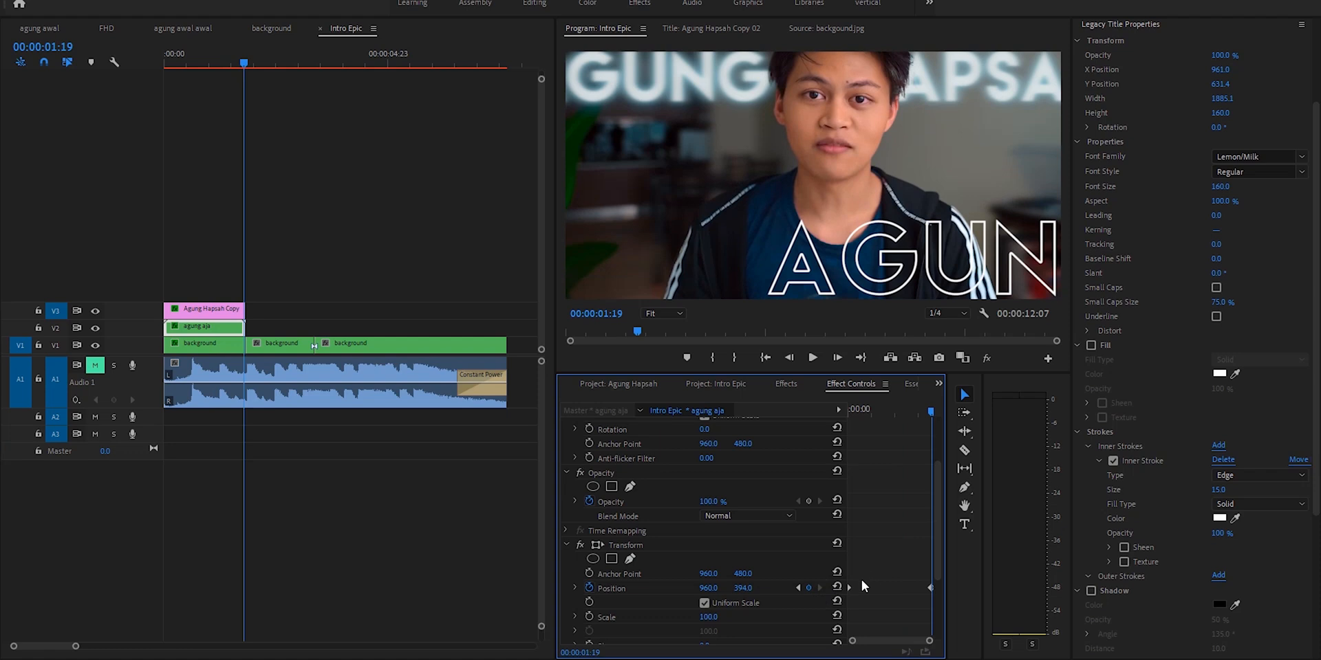
pyautogui.click(798, 588)
pyautogui.click(820, 588)
pyautogui.click(798, 589)
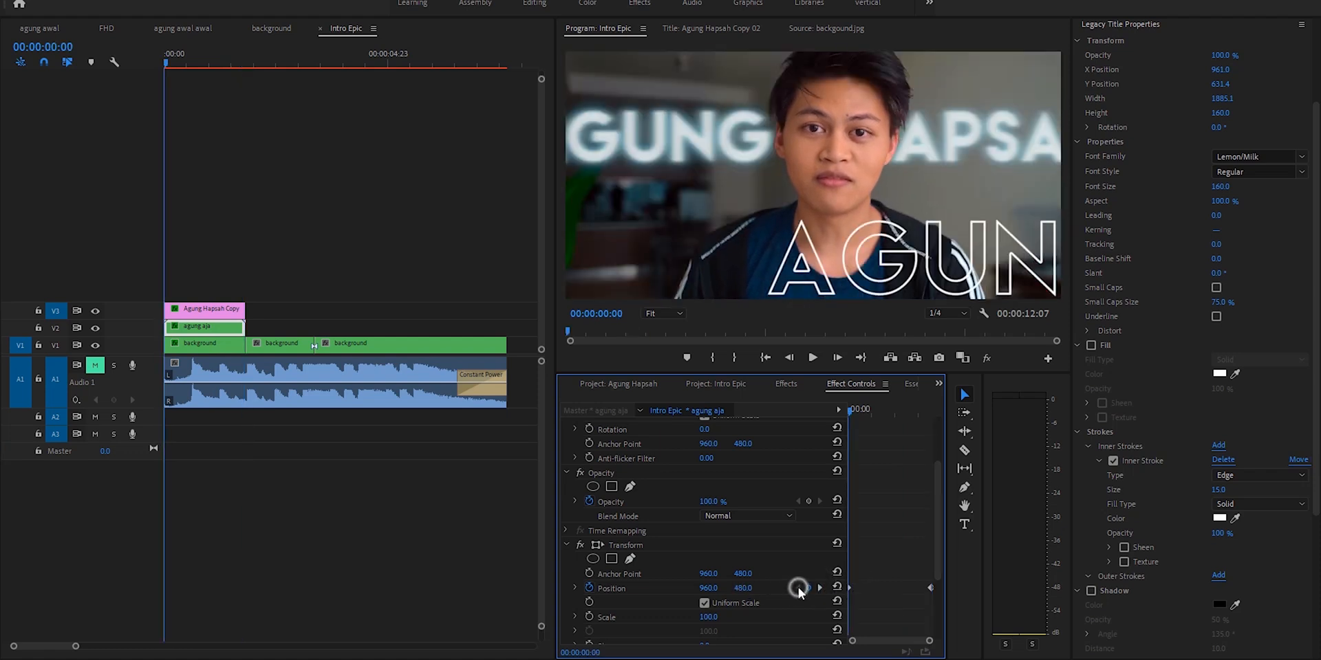
pyautogui.press('space')
pyautogui.press('space')
pyautogui.click(798, 588)
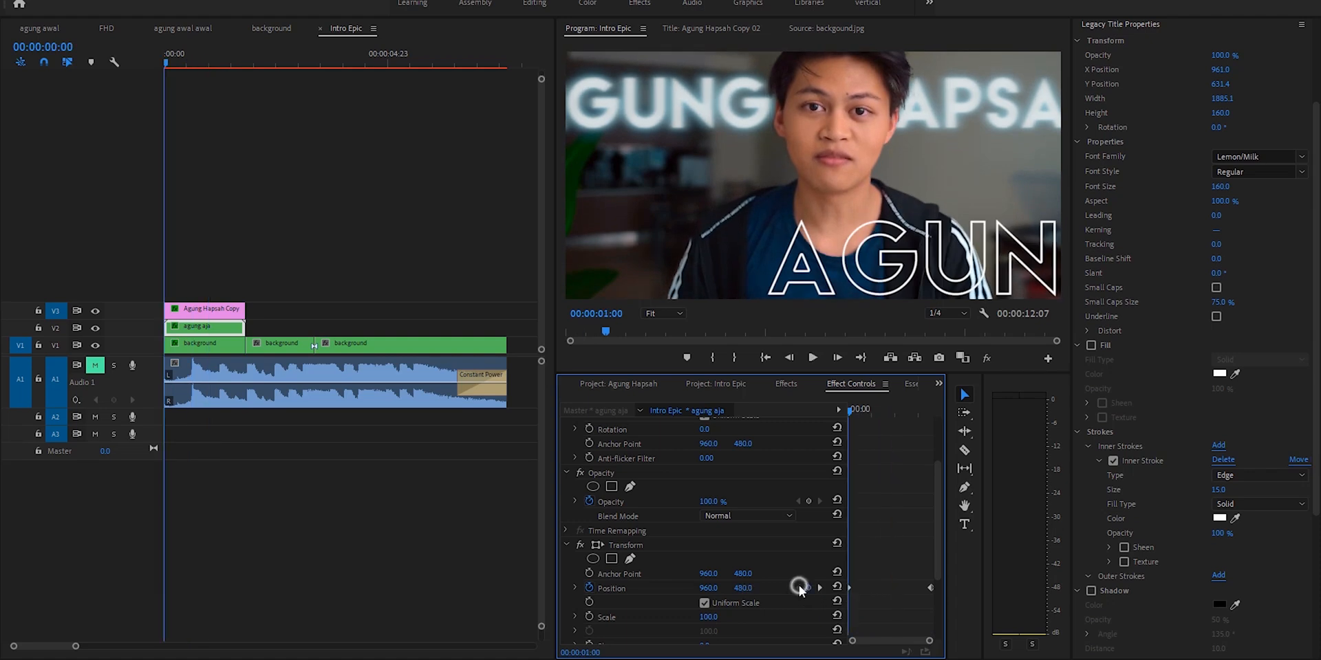
# Step: Turn off Use Composition's Shutter Angle in the agung aja clip's Transform effect and set Shutter Angle to 10
pyautogui.scroll(-3, 884, 546)
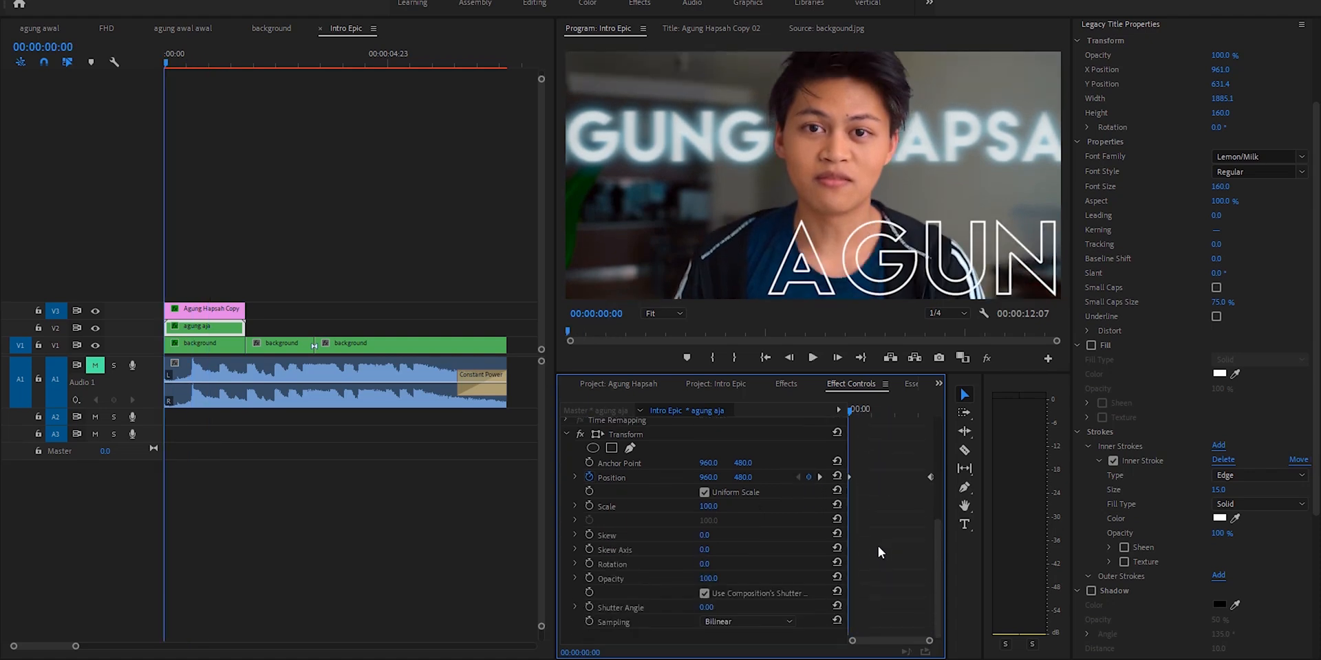
pyautogui.click(709, 592)
pyautogui.click(709, 608)
pyautogui.press('space')
pyautogui.press('space')
pyautogui.click(717, 604)
pyautogui.write('10')
pyautogui.press('Return')
# Step: Turn off Use Composition's Shutter Angle in the first background clip's Transform effect and set Shutter Angle to 50
pyautogui.click(184, 344)
pyautogui.scroll(-4, 805, 549)
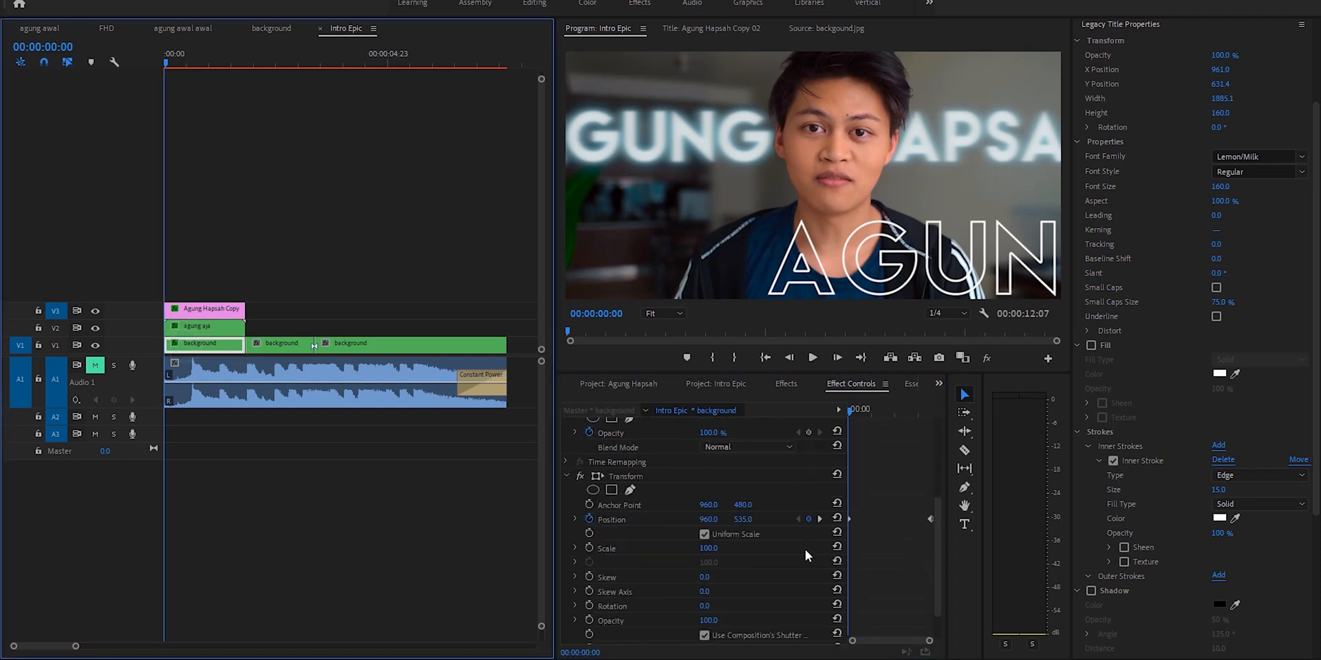
pyautogui.click(704, 594)
pyautogui.click(707, 607)
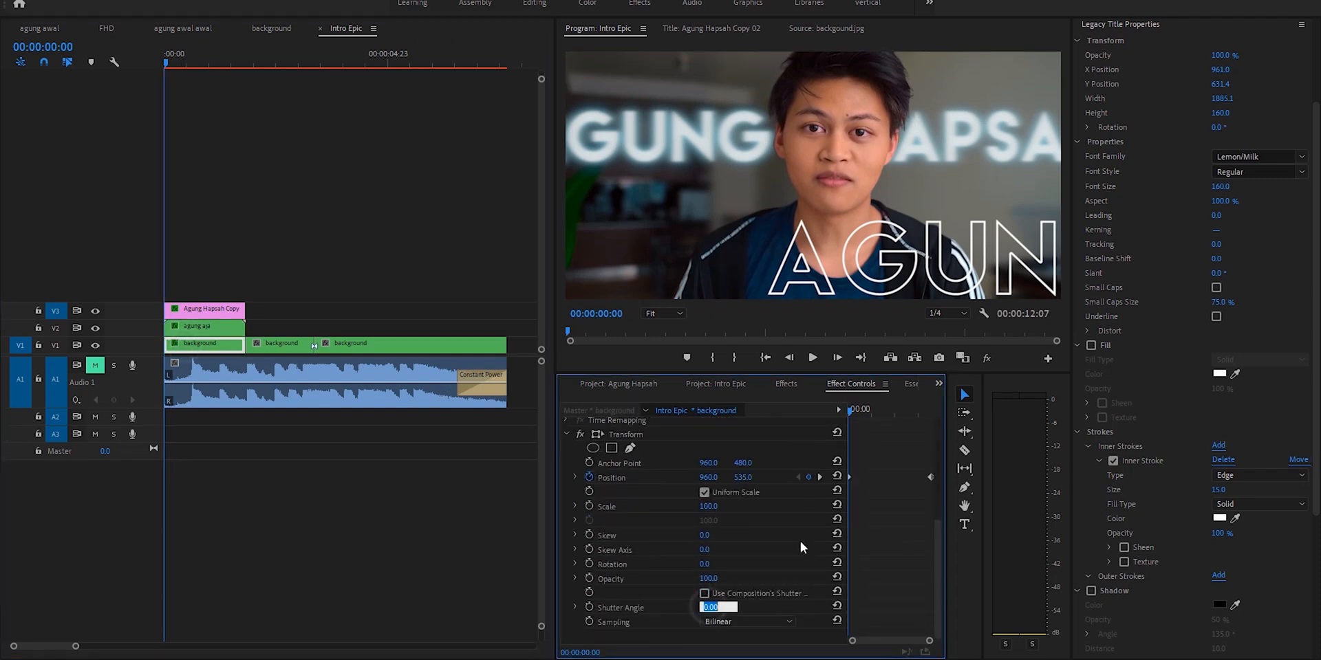
pyautogui.write('50')
pyautogui.press('Return')
# Step: Keyframe the Agung Hapsah Copy 02 title's Transform Position from 960.0, 480.0 at the start to 960.0, 432.0 at 00:00:01:19
pyautogui.click(212, 306)
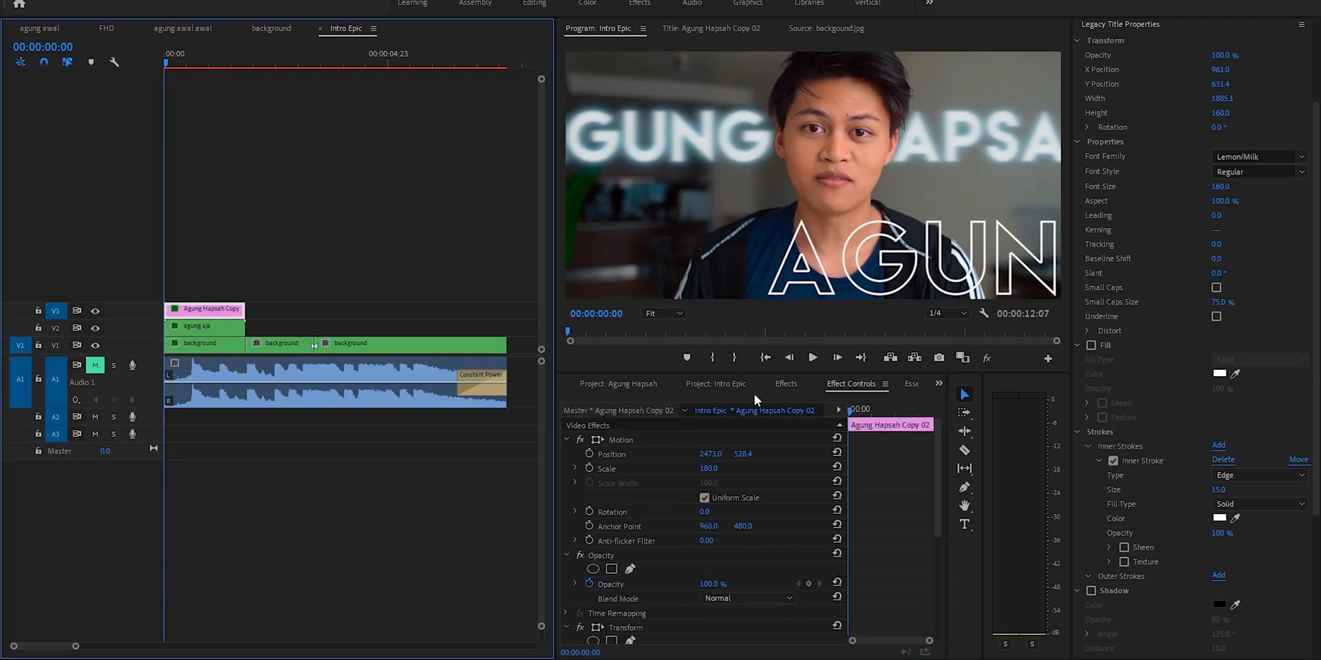
pyautogui.click(787, 385)
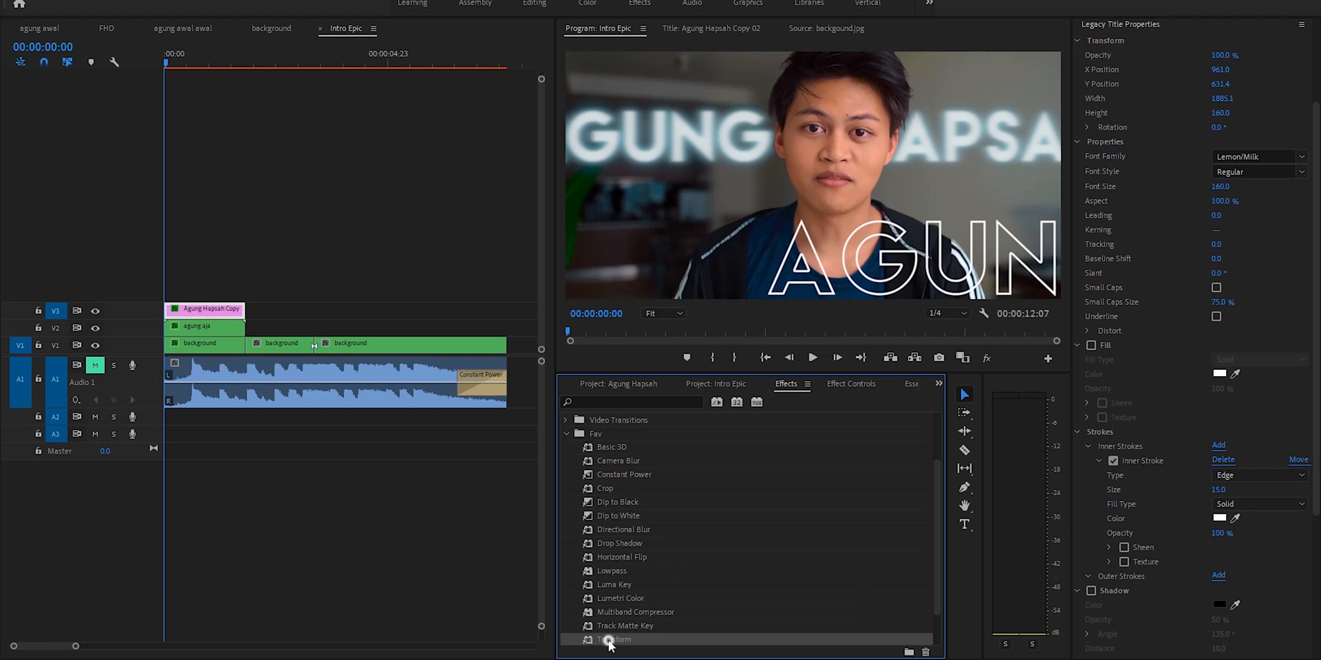
pyautogui.click(839, 388)
pyautogui.scroll(-5, 853, 501)
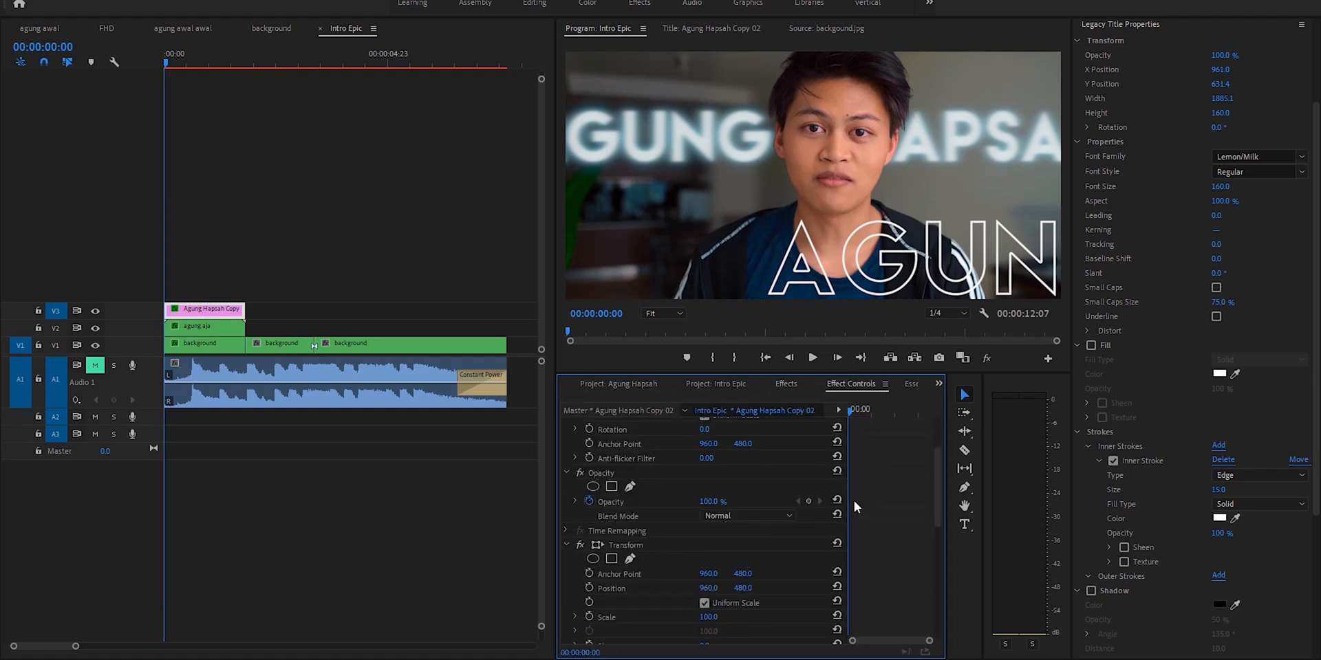
pyautogui.click(587, 505)
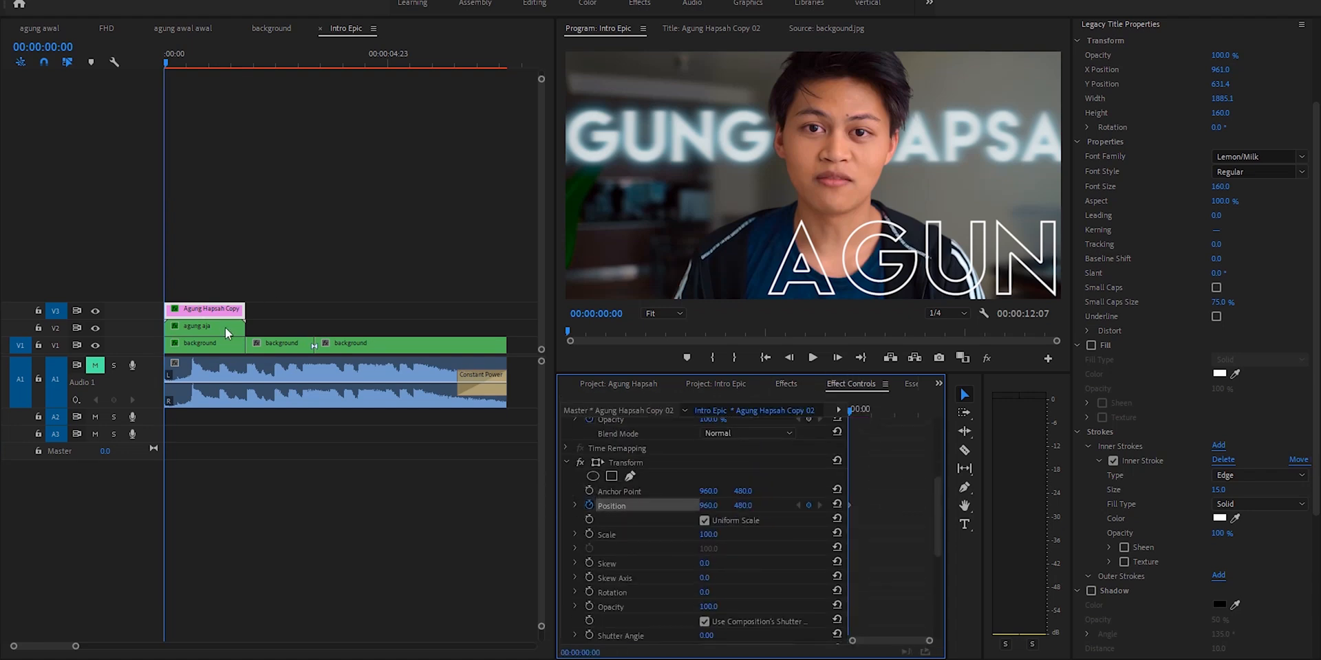
pyautogui.scroll(2, 820, 508)
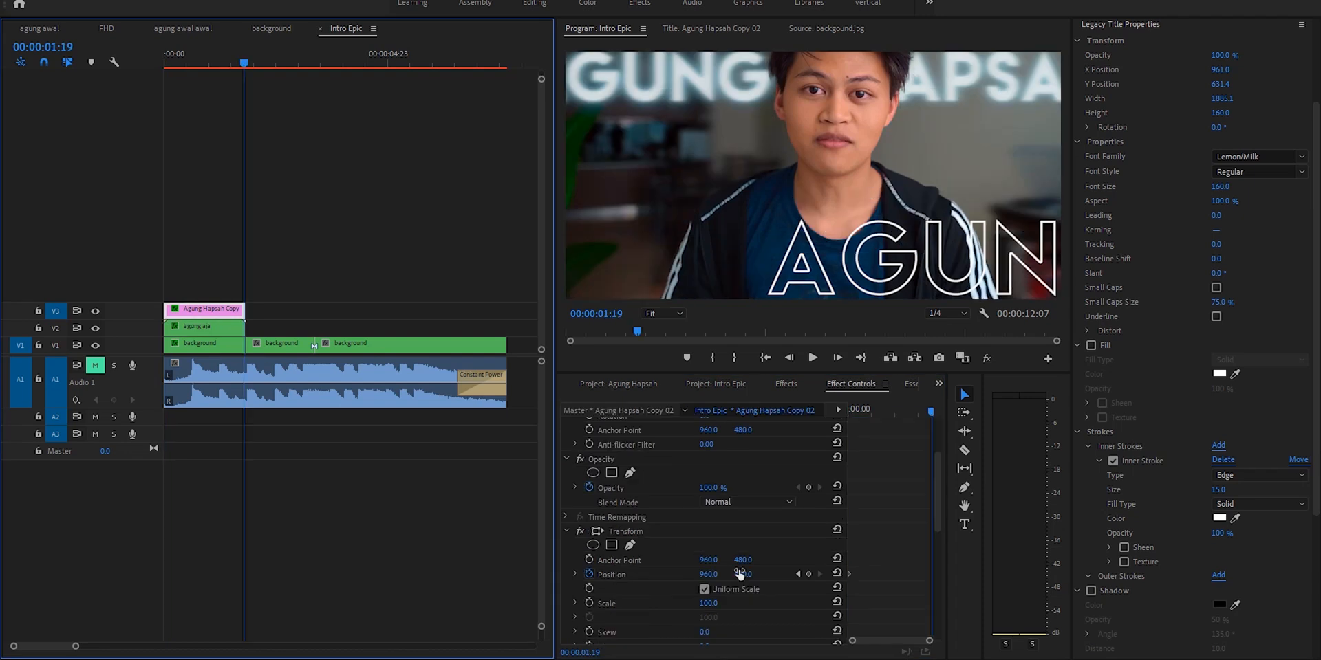
pyautogui.moveTo(744, 575); pyautogui.dragTo(711, 574)
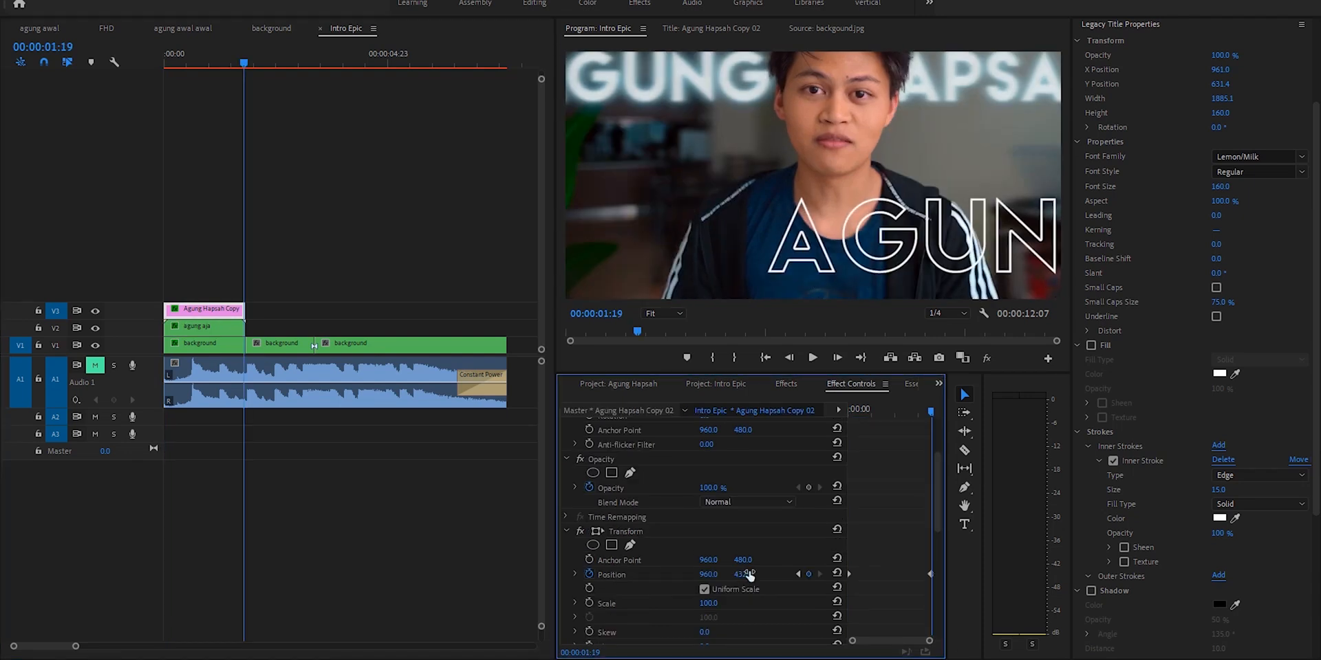
# Step: Compare the title's two Position keyframes and set the one at 00:00:01:19 to 960.0, 421.0
pyautogui.click(798, 576)
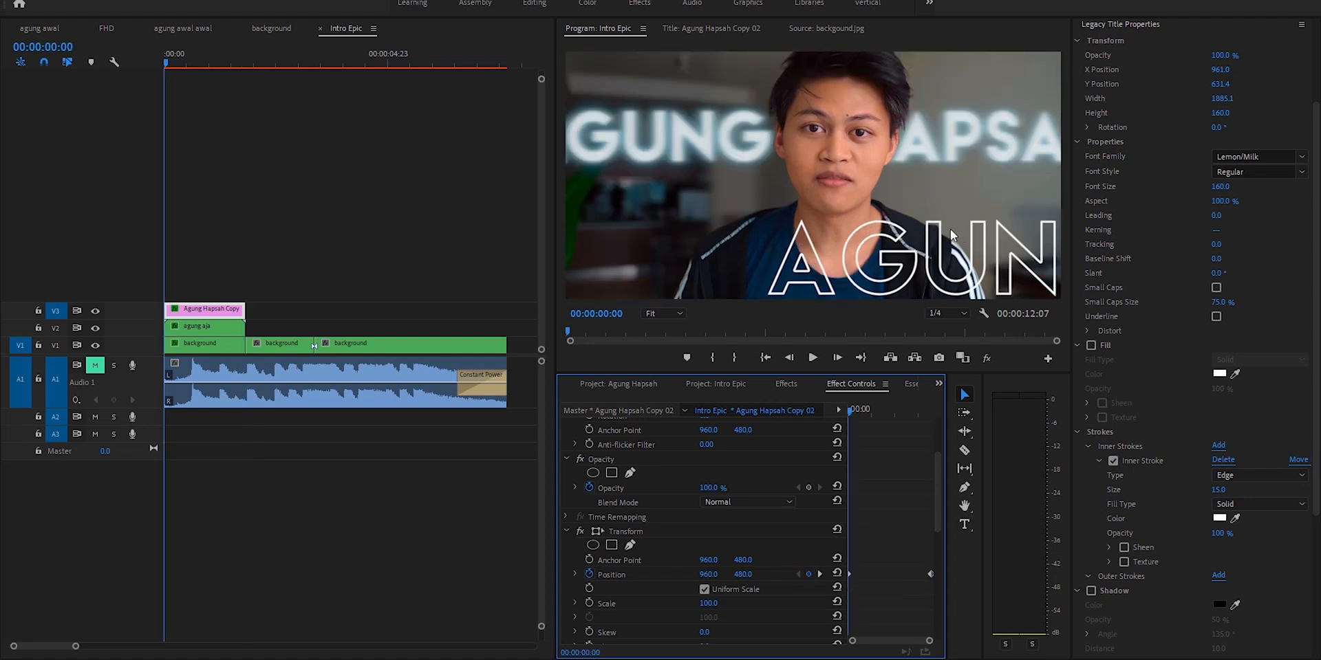
pyautogui.click(819, 574)
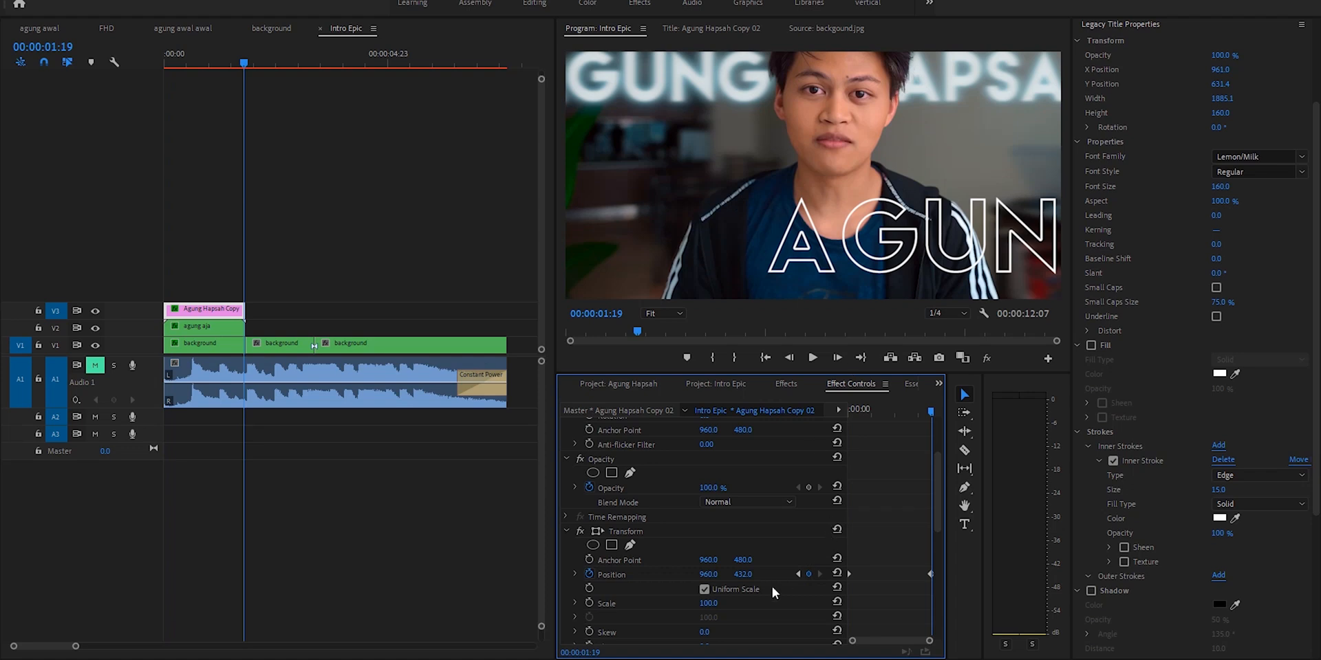
pyautogui.moveTo(744, 574); pyautogui.dragTo(737, 574)
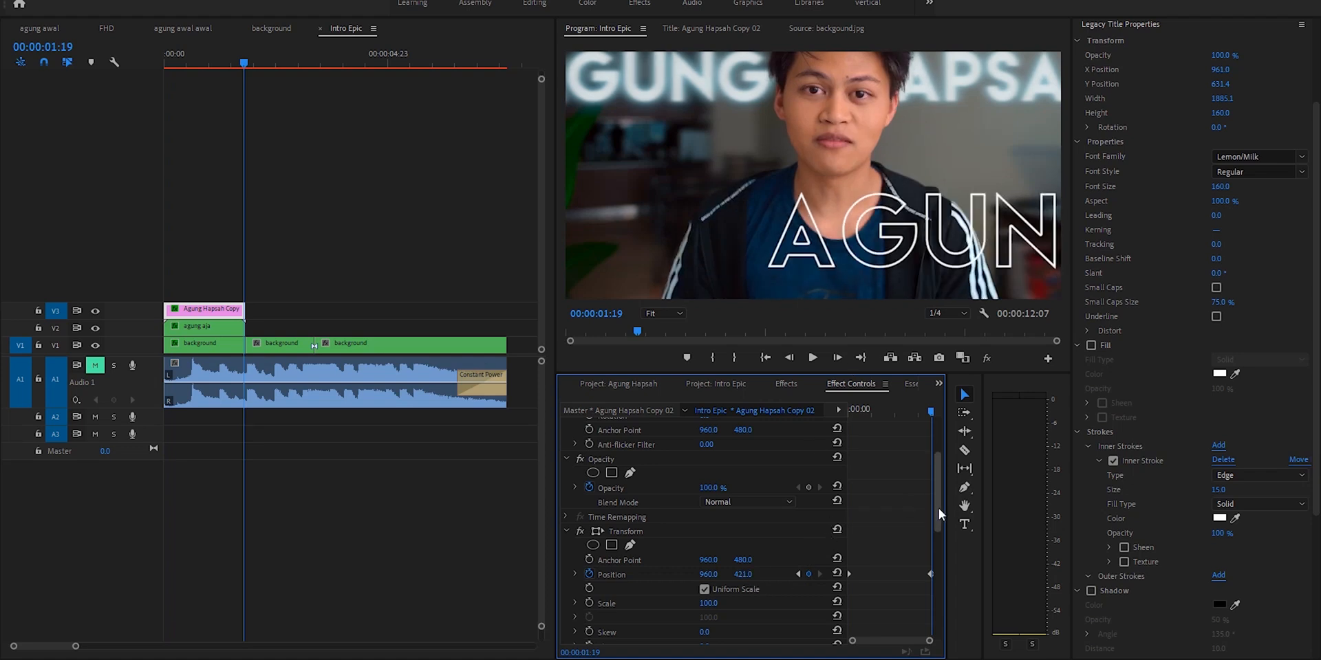
# Step: Check the first shot's title movement from the start of the sequence
pyautogui.press('Home')
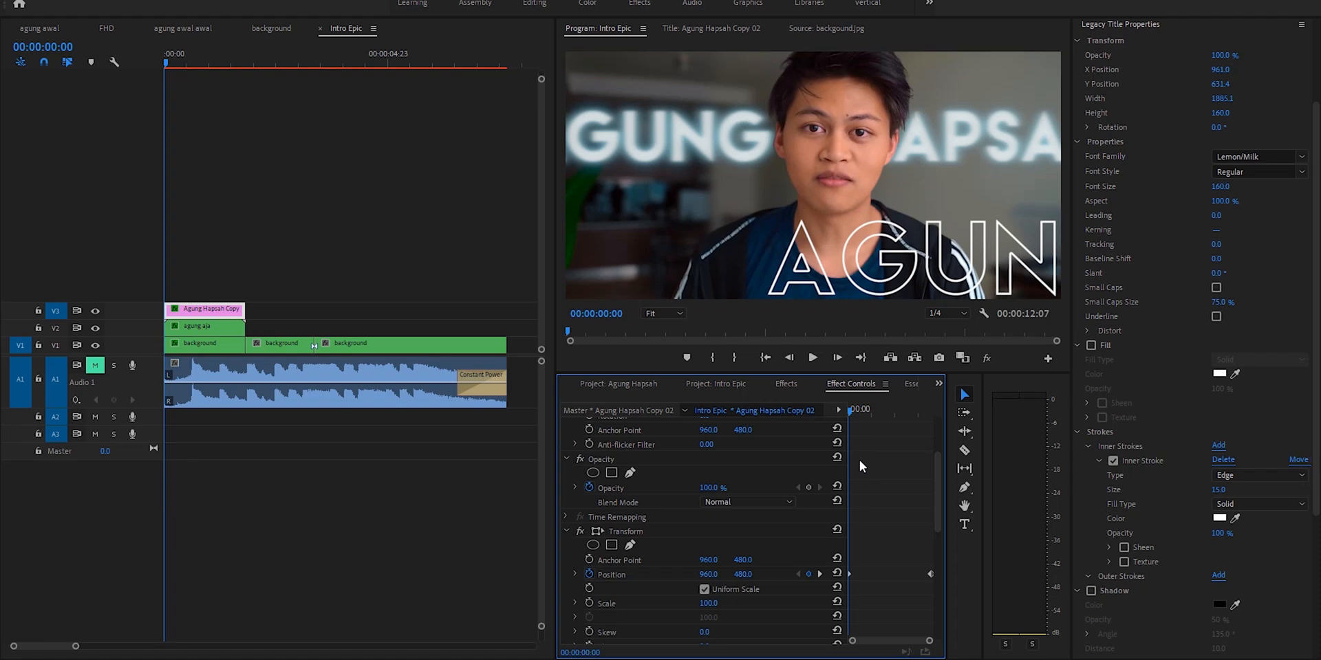
pyautogui.press('Home')
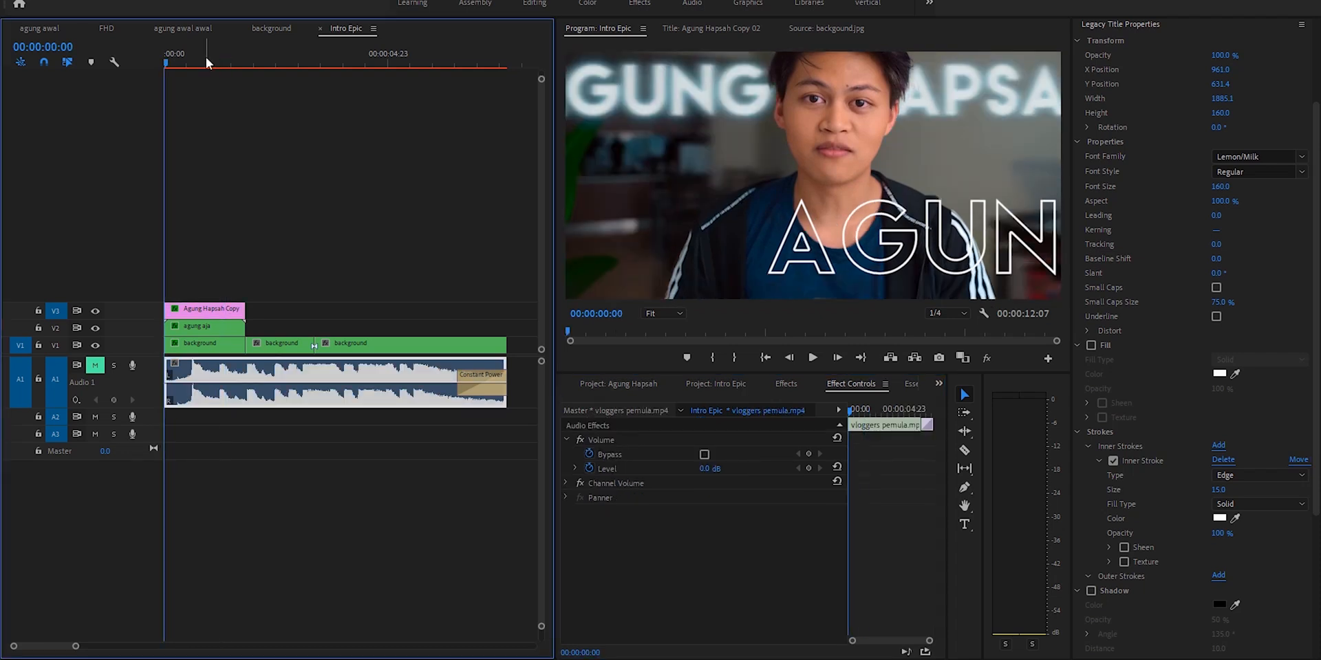
pyautogui.click(287, 70)
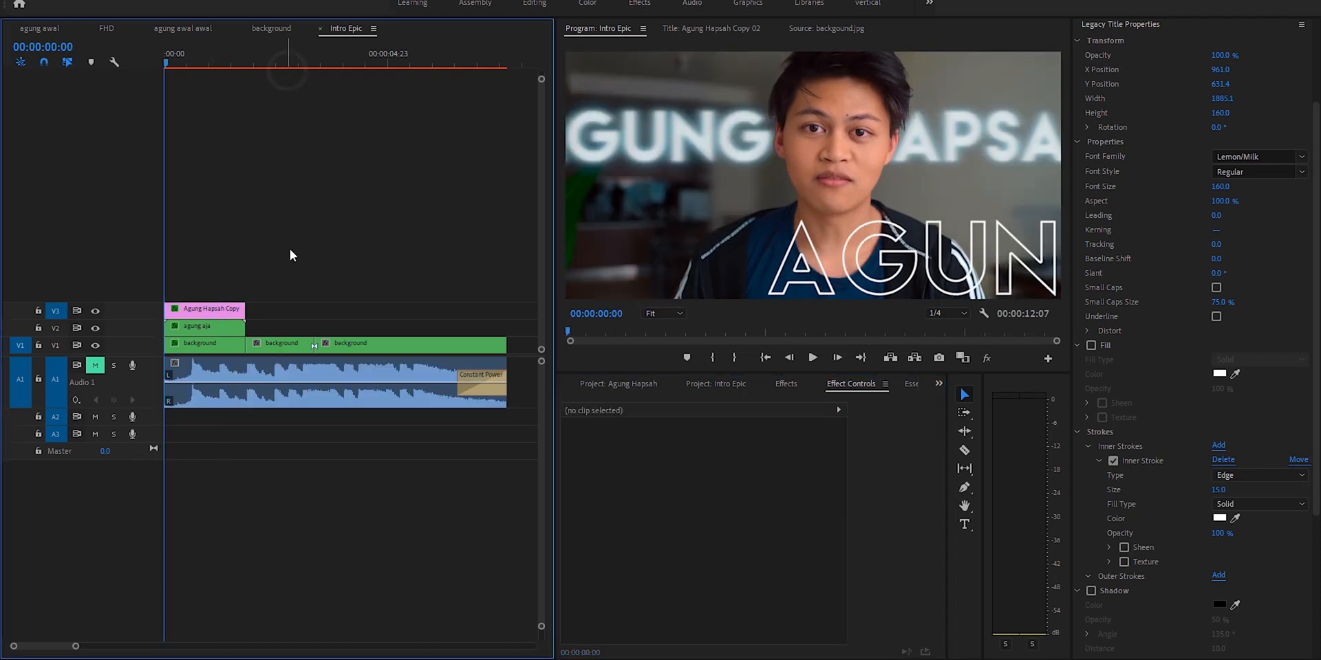
# Step: Extend the second agung aja clip on V2 to the end of the sequence and split it at the second background cut
pyautogui.click(286, 64)
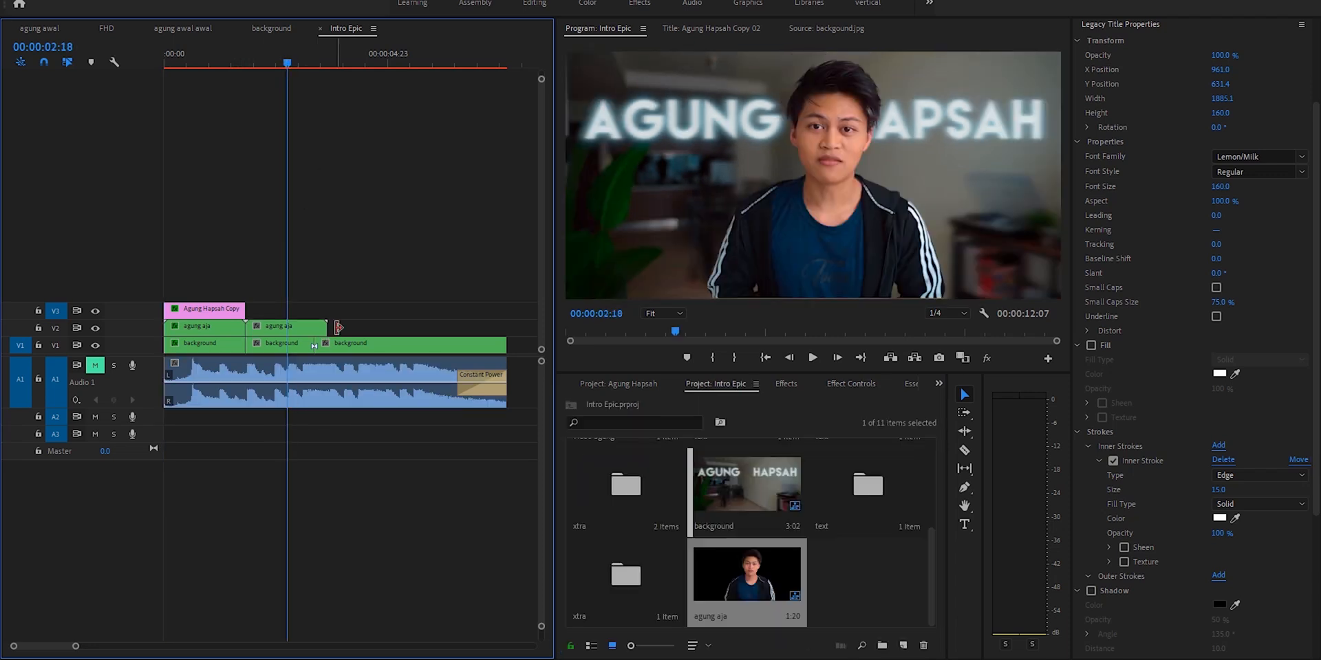
pyautogui.moveTo(328, 327); pyautogui.dragTo(506, 327)
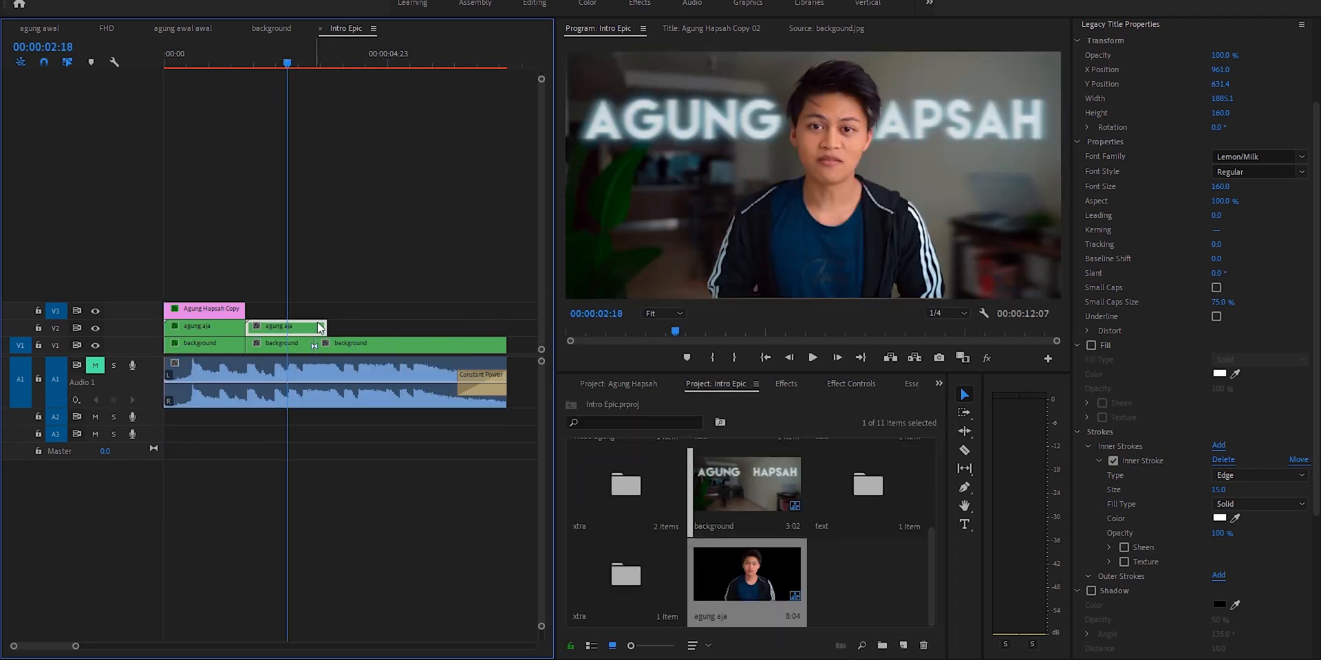
pyautogui.moveTo(319, 328); pyautogui.dragTo(506, 324)
pyautogui.press('c')
pyautogui.click(313, 326)
pyautogui.press('v')
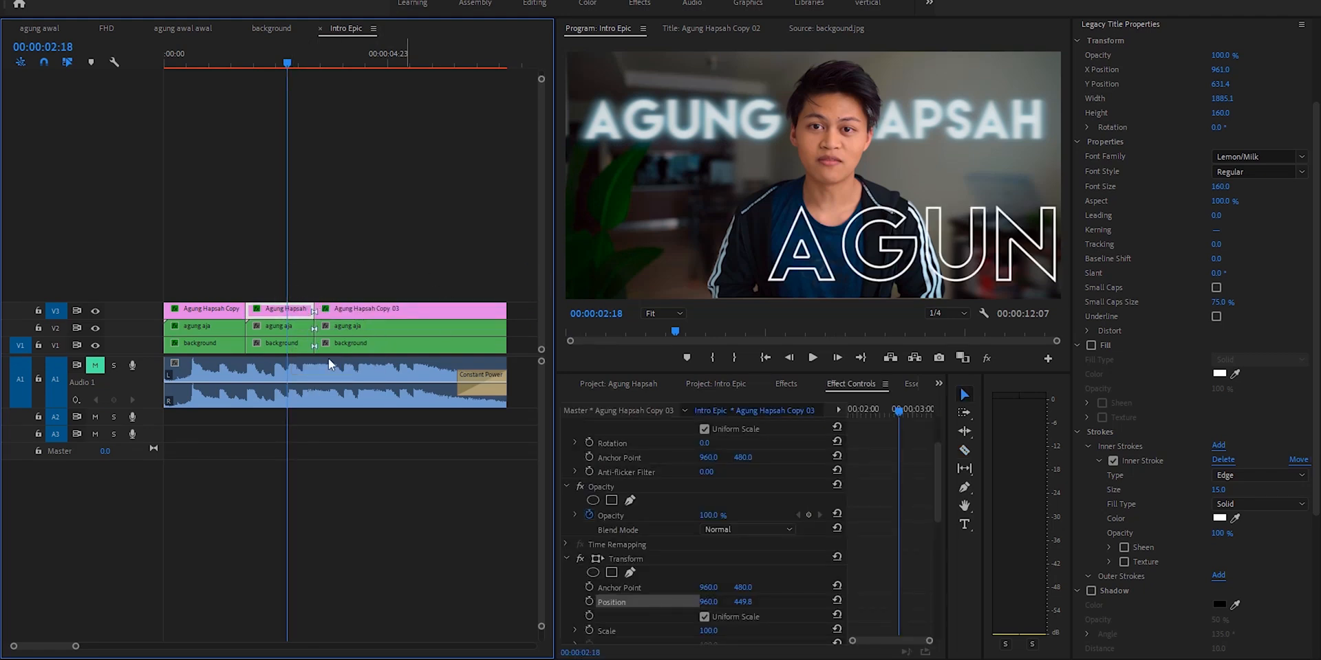
# Step: Set the second background clip's Motion Scale to 130 and its Position to 1221.0, 480.0
pyautogui.press('Up')
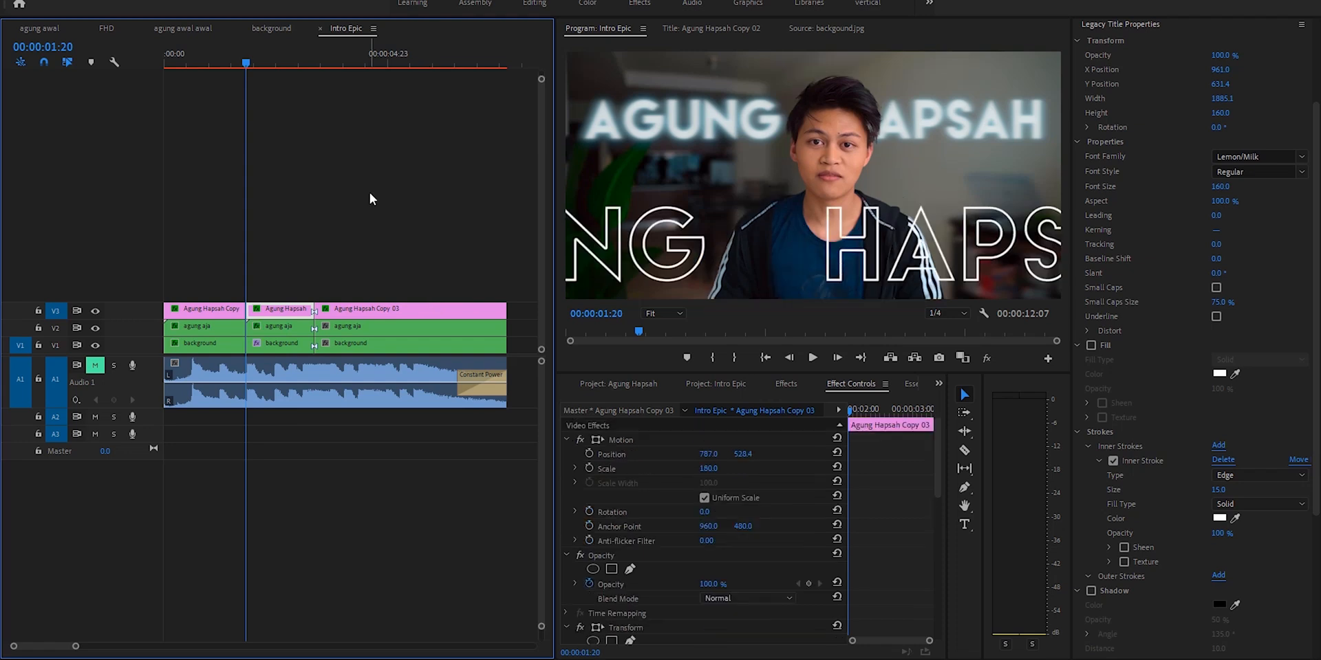
pyautogui.click(282, 343)
pyautogui.click(712, 468)
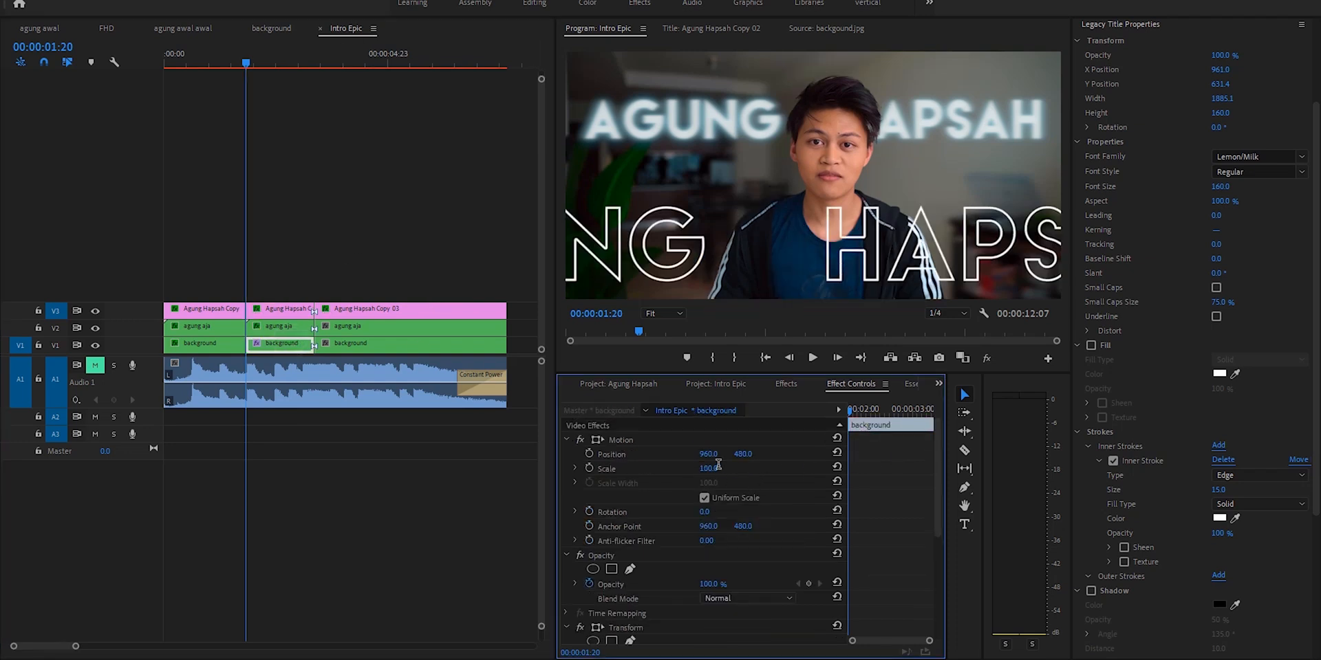
pyautogui.write('130')
pyautogui.press('Return')
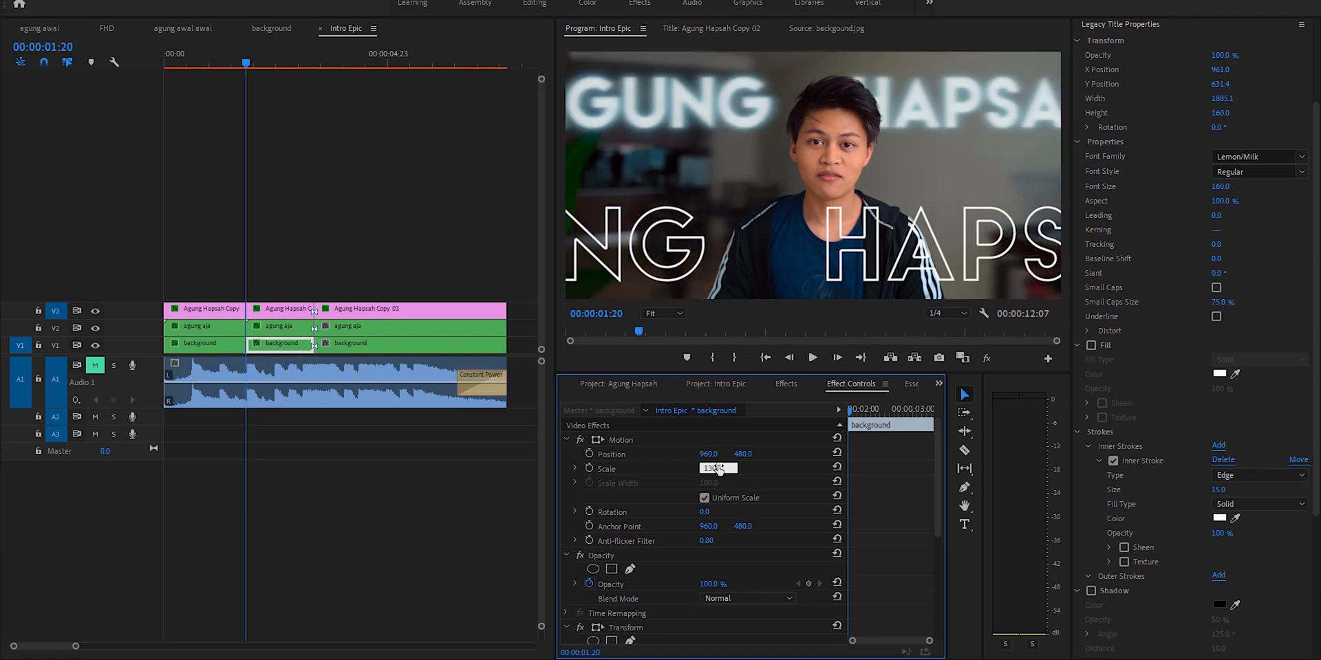
pyautogui.moveTo(708, 454); pyautogui.dragTo(887, 454)
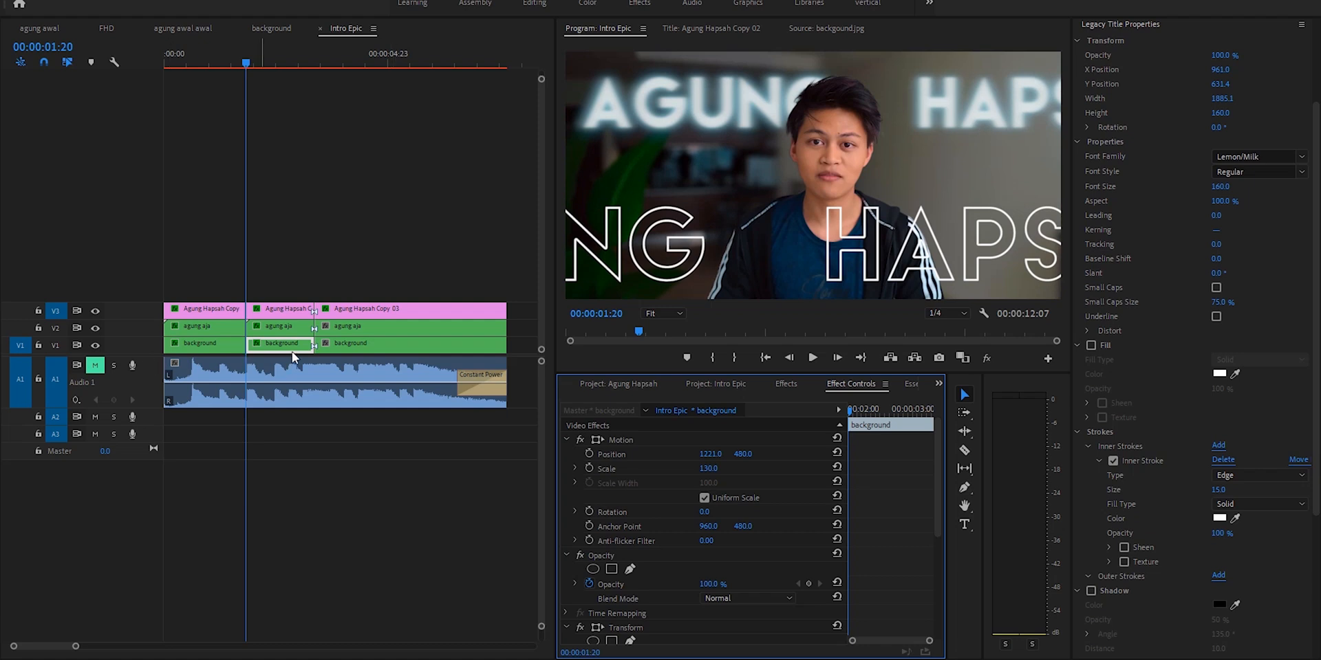
# Step: Set the second agung aja clip's Motion Scale to 150 and its Position to 529.0, 605.0
pyautogui.click(292, 328)
pyautogui.click(708, 468)
pyautogui.write('150')
pyautogui.press('Return')
pyautogui.moveTo(744, 454); pyautogui.dragTo(794, 454)
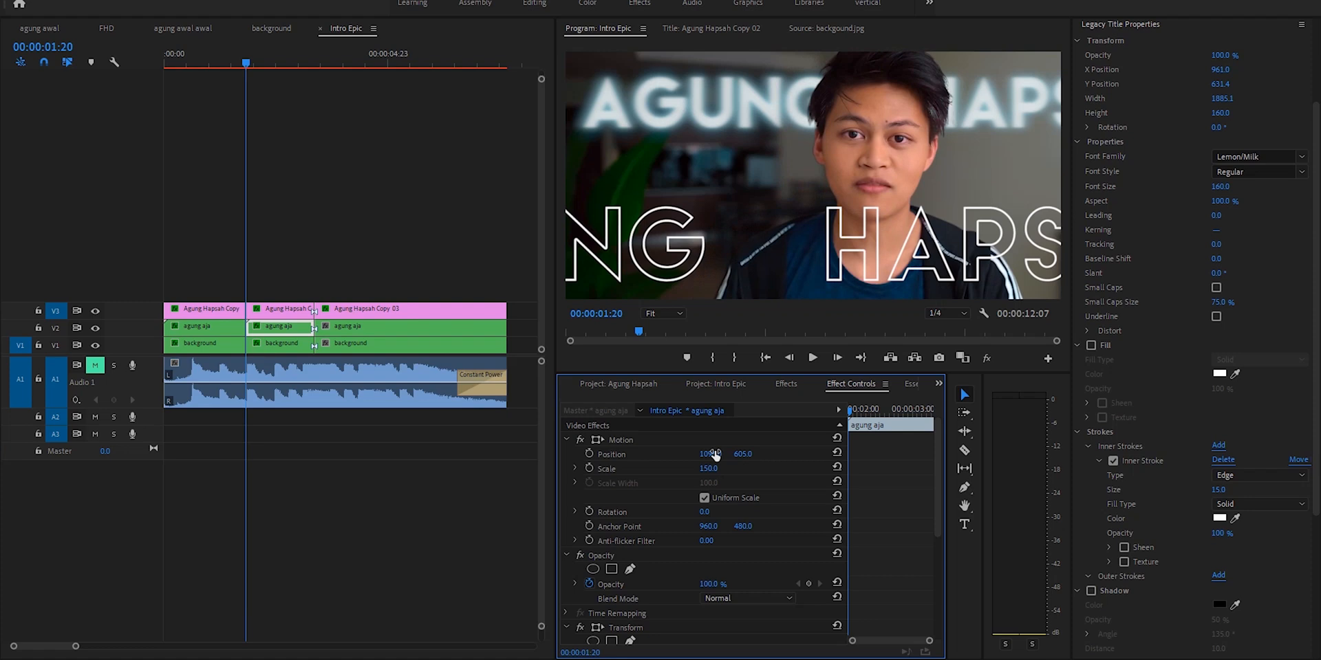
pyautogui.moveTo(715, 454)
pyautogui.mouseDown()
pyautogui.moveTo(734, 454)
pyautogui.moveTo(619, 454)
pyautogui.moveTo(729, 454)
pyautogui.mouseUp()
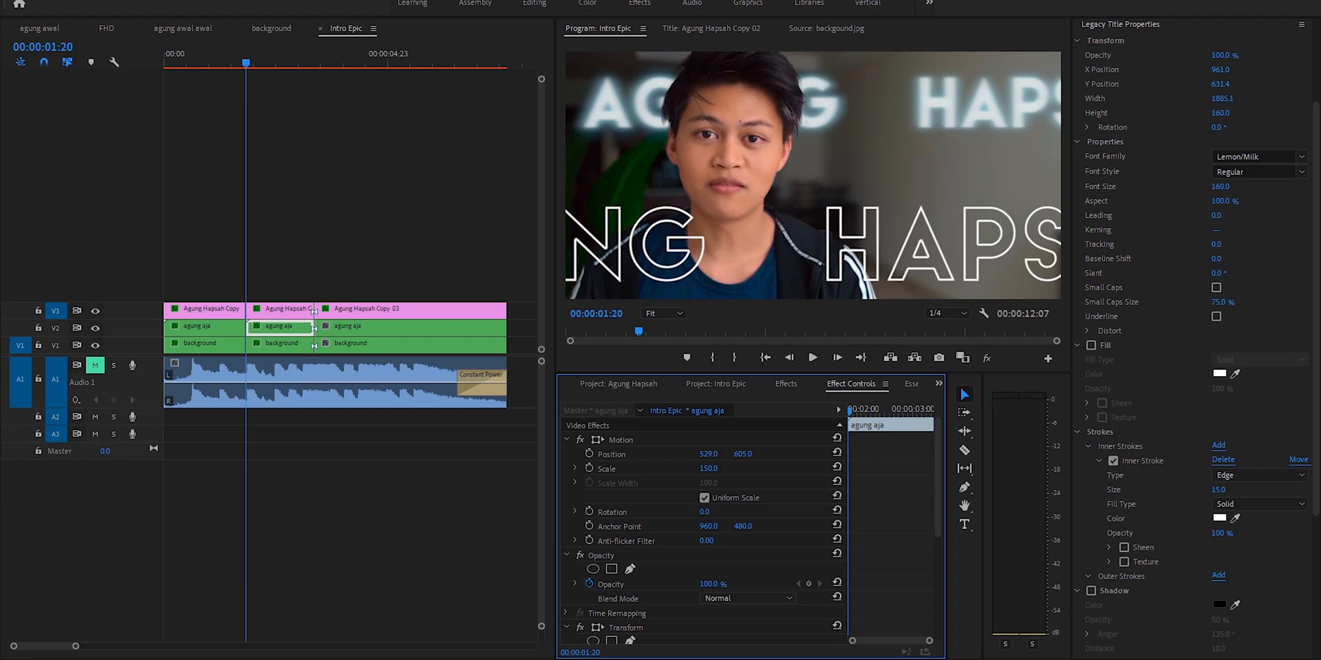
# Step: Shift the second background clip left until HAPSAH fits beside the person, and set the second title's Motion Position to 808.0, 528.4
pyautogui.click(274, 348)
pyautogui.moveTo(707, 454)
pyautogui.mouseDown()
pyautogui.moveTo(688, 454)
pyautogui.moveTo(707, 454)
pyautogui.mouseUp()
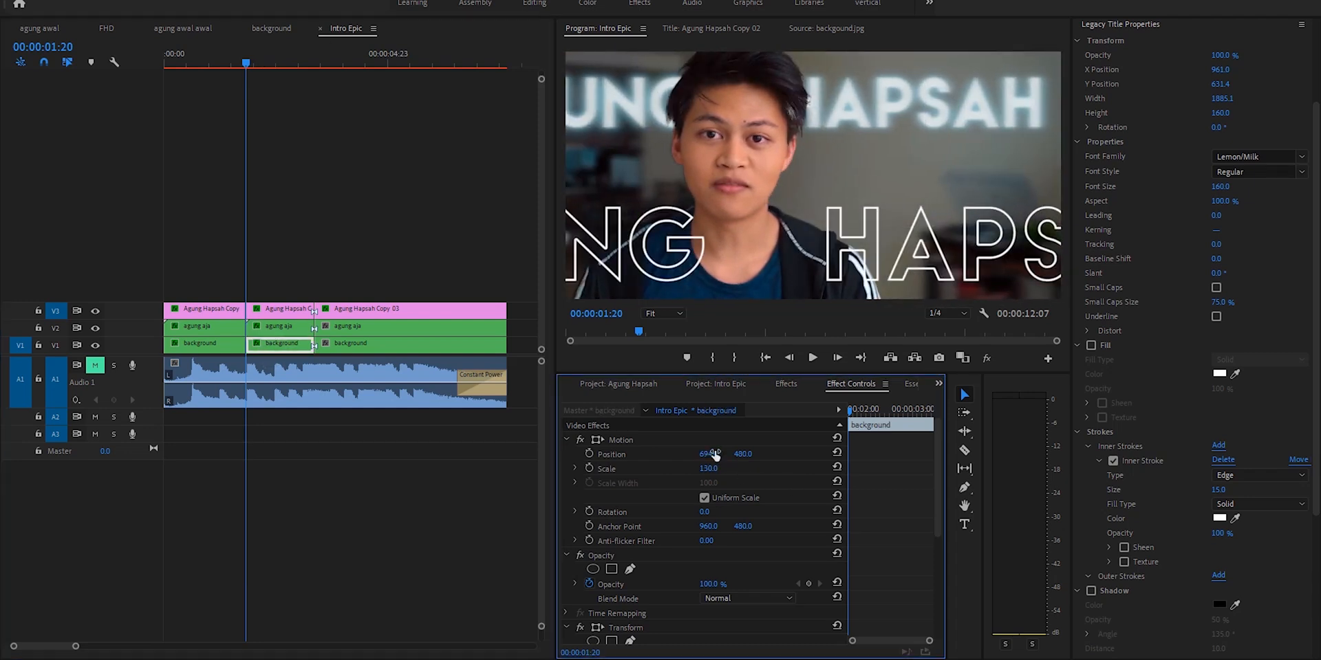
pyautogui.click(287, 311)
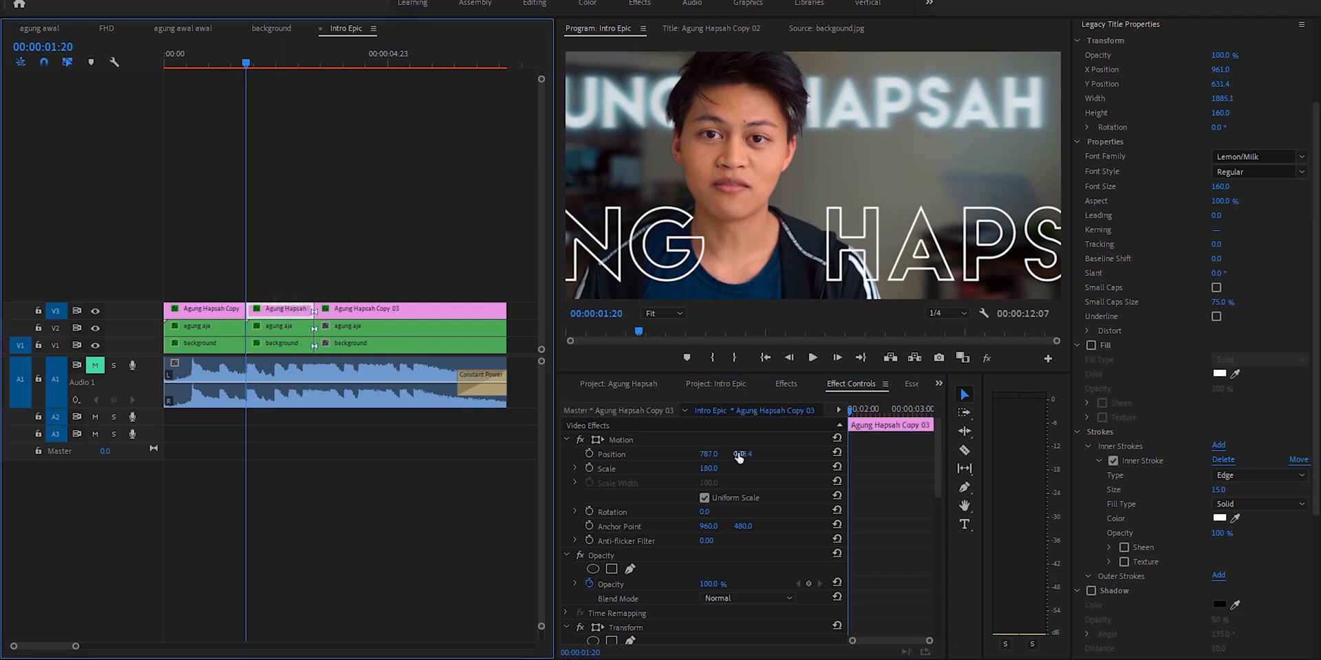
pyautogui.moveTo(707, 453); pyautogui.dragTo(714, 454)
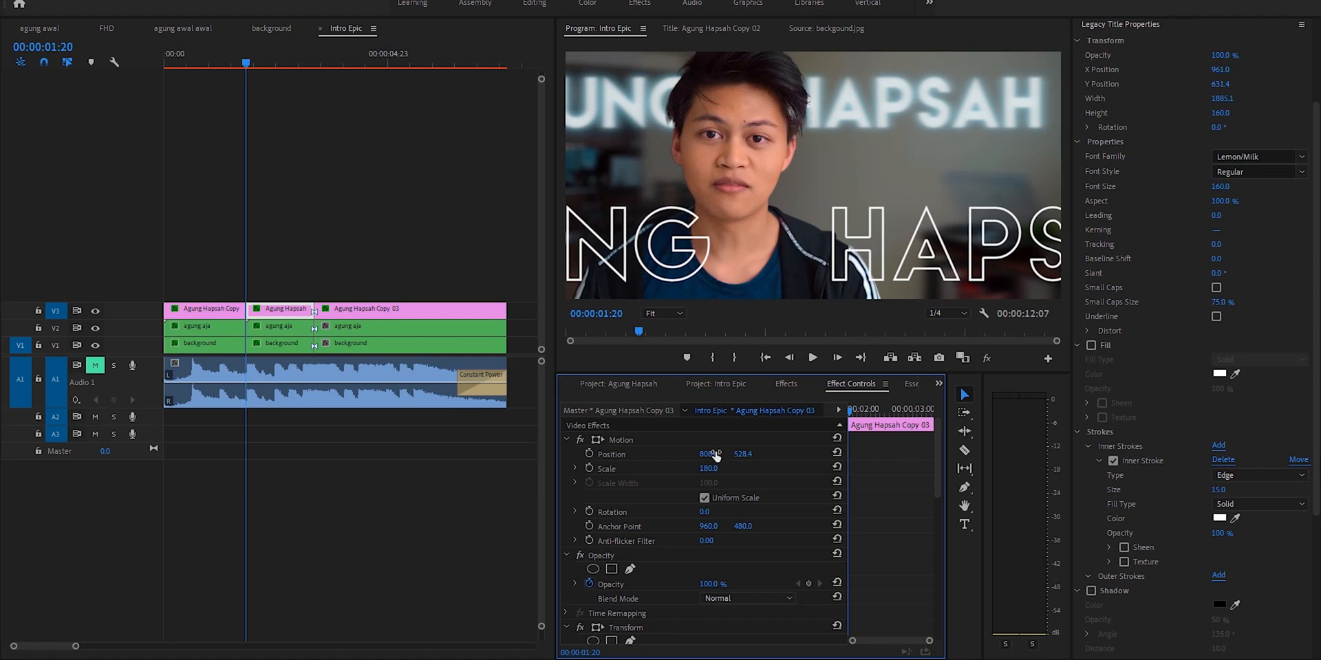
# Step: Keyframe the second background clip's Transform Position from 960.0, 480.0 at 00:00:01:20 to 1378.0, 480.0 at 00:00:03:08
pyautogui.scroll(-4, 663, 472)
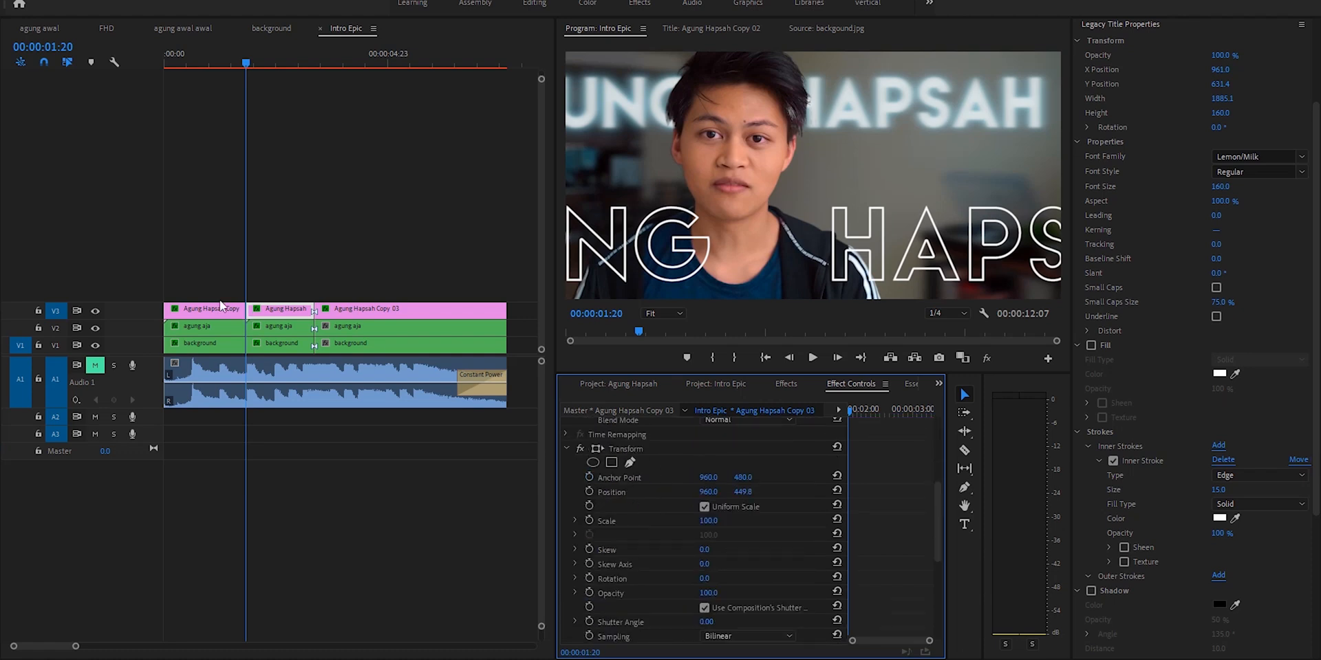
pyautogui.click(273, 344)
pyautogui.scroll(-5, 674, 501)
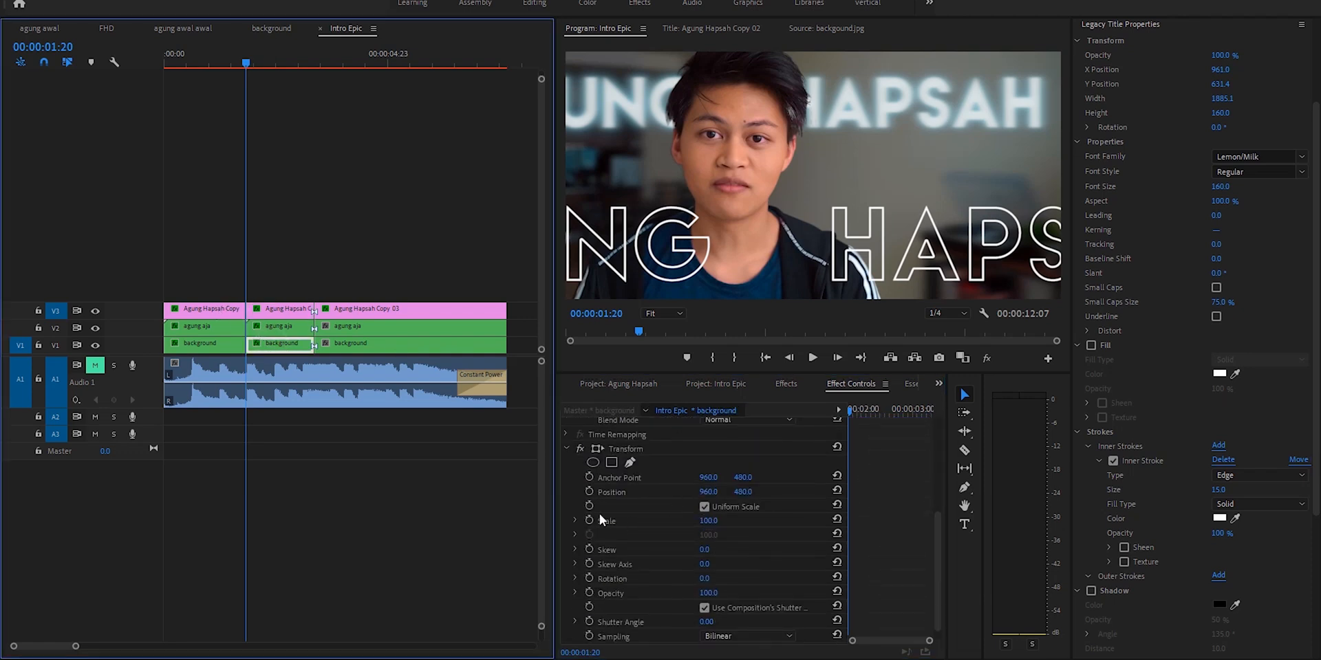
pyautogui.click(589, 491)
pyautogui.moveTo(896, 407); pyautogui.dragTo(929, 409)
pyautogui.press('Down')
pyautogui.press('Left')
pyautogui.click(283, 341)
pyautogui.scroll(-2, 869, 543)
pyautogui.scroll(-2, 869, 544)
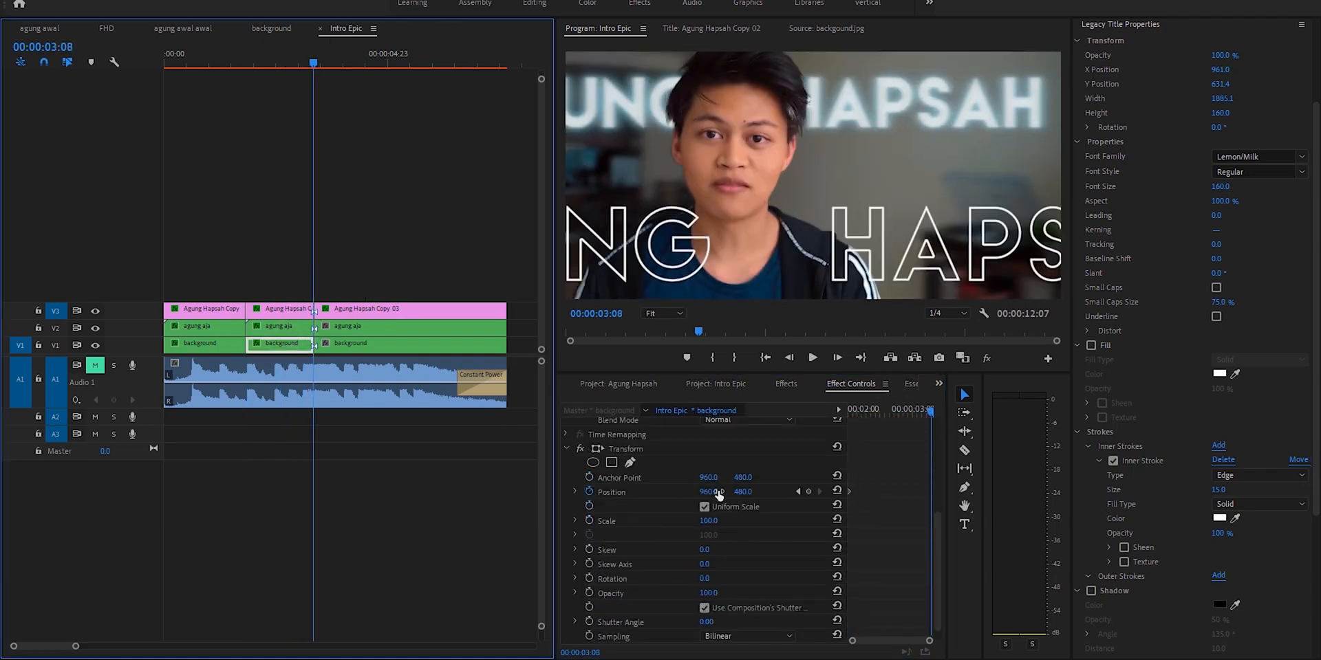
pyautogui.moveTo(708, 494)
pyautogui.mouseDown()
pyautogui.moveTo(857, 494)
pyautogui.moveTo(715, 491)
pyautogui.mouseUp()
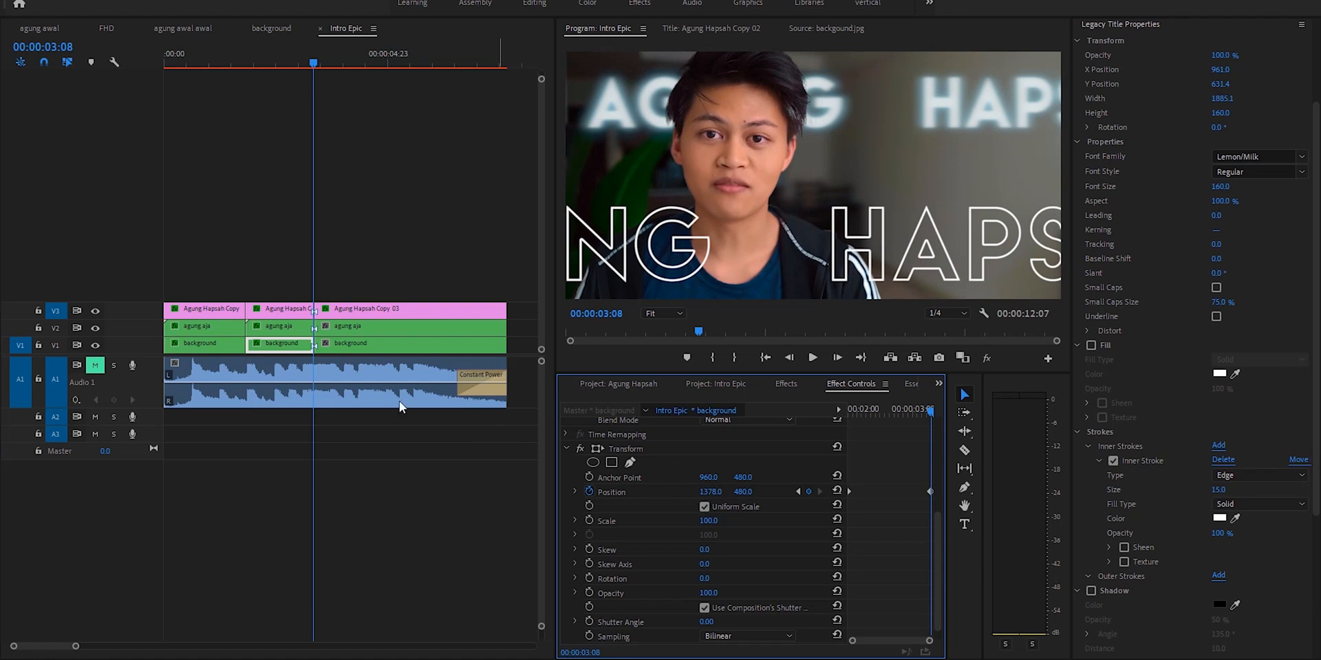
# Step: Keyframe the second agung aja clip's Transform Position from 960.0, 480.0 at 00:00:01:20 to 1109.0, 480.0 at 00:00:03:08
pyautogui.click(801, 493)
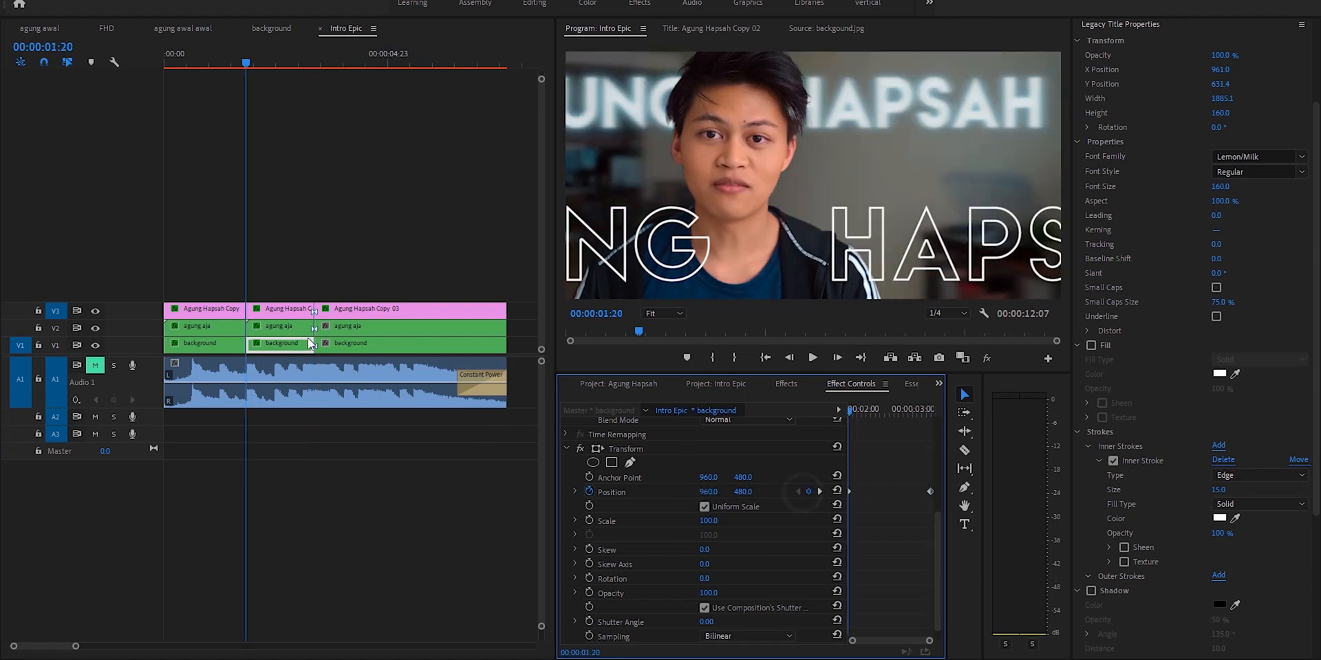
pyautogui.click(302, 330)
pyautogui.scroll(-5, 656, 512)
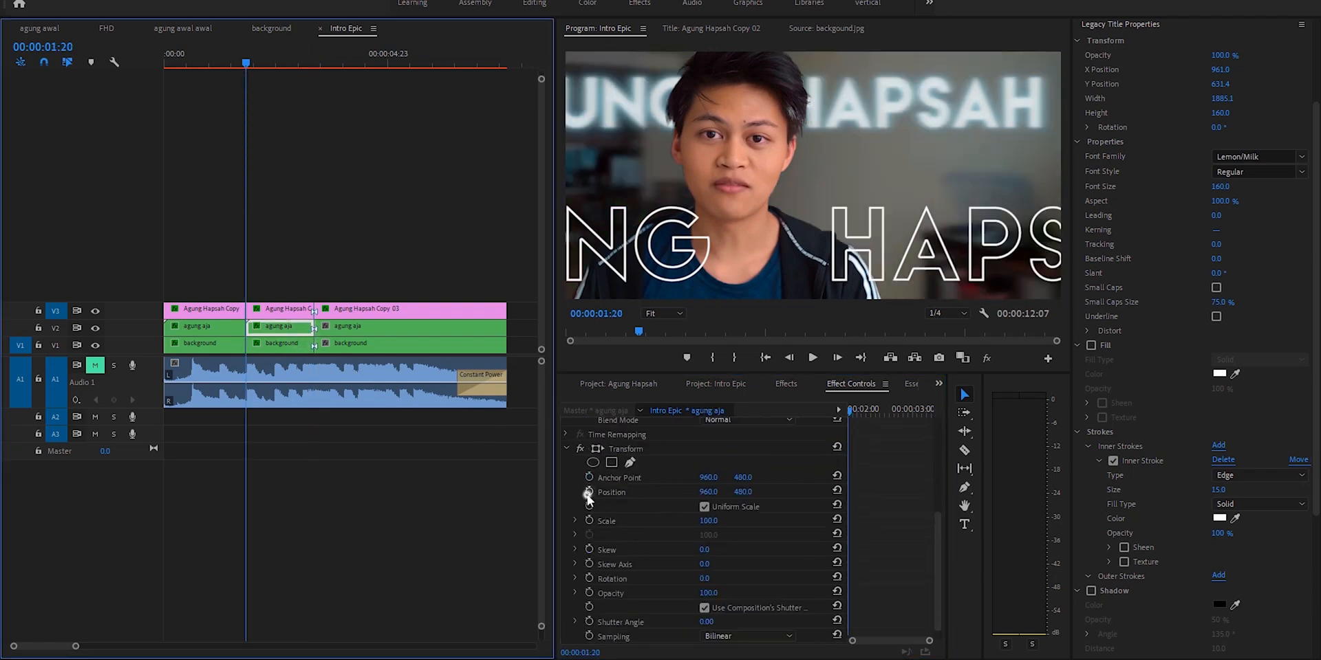
pyautogui.click(588, 492)
pyautogui.press('Down')
pyautogui.click(289, 329)
pyautogui.scroll(-2, 905, 514)
pyautogui.scroll(-3, 906, 515)
pyautogui.moveTo(709, 479); pyautogui.dragTo(755, 480)
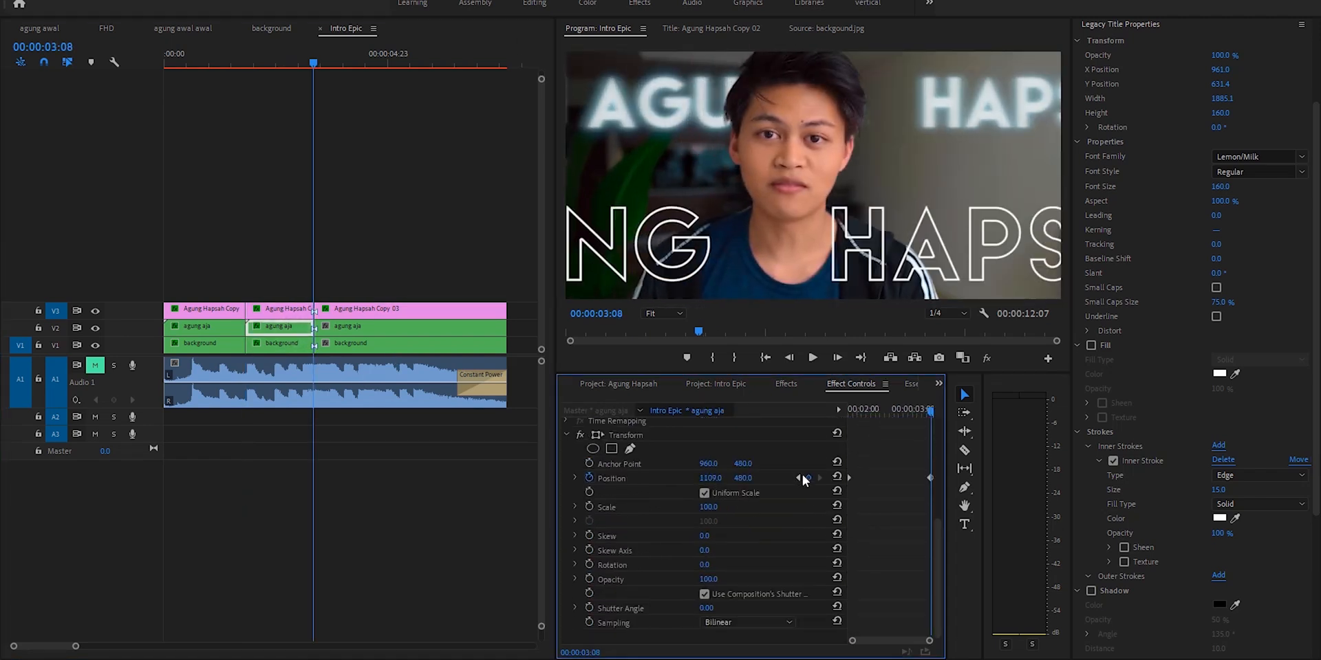
# Step: Compare the second agung aja clip's two Position keyframes and set the one at 00:00:03:08 to 1178.0, 480.0
pyautogui.click(798, 477)
pyautogui.click(820, 478)
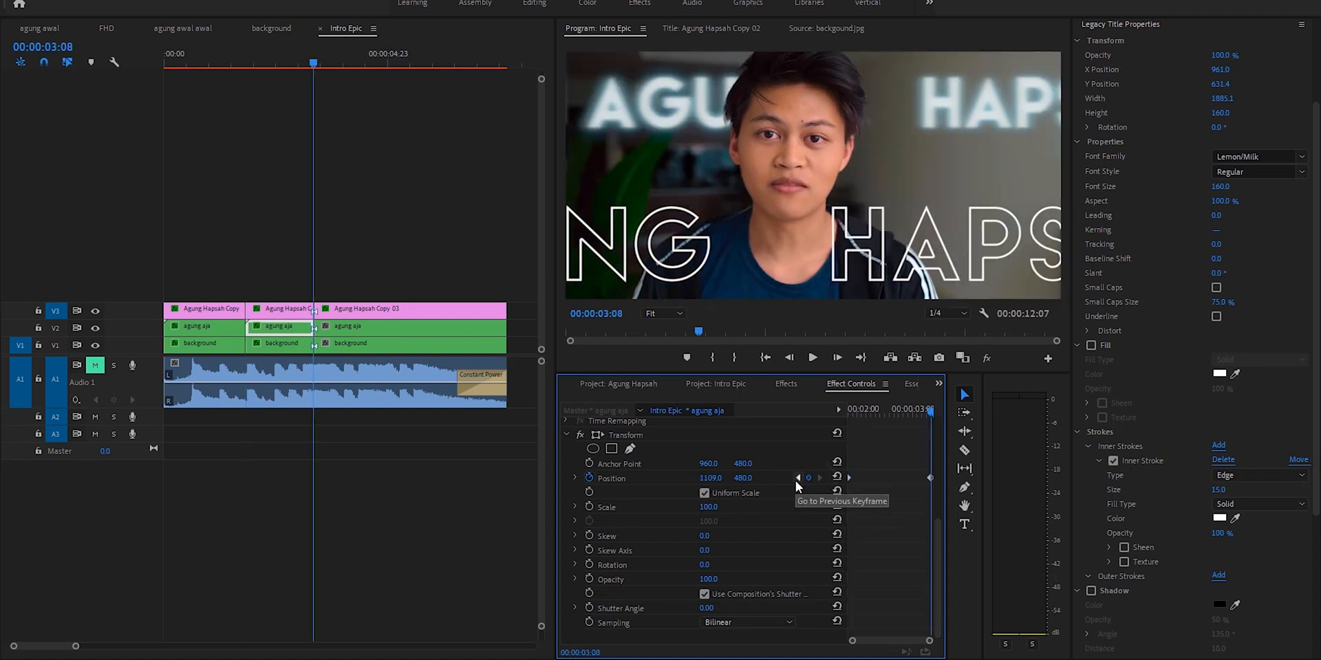
pyautogui.click(796, 480)
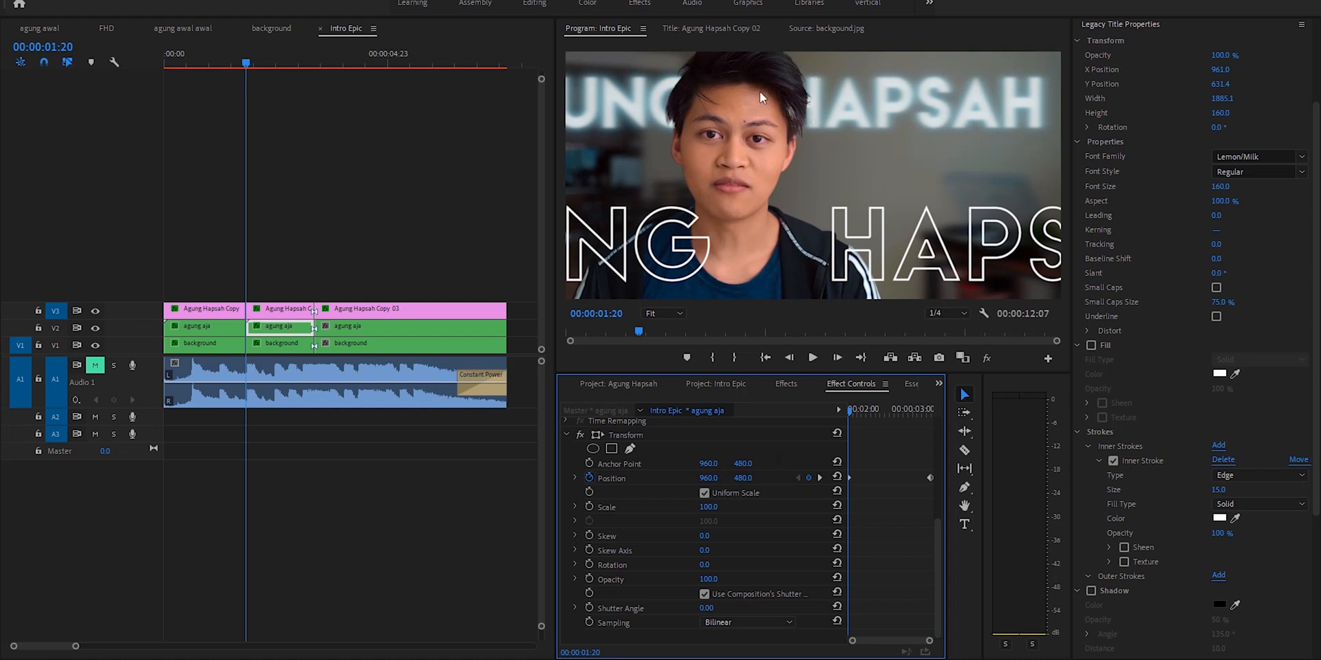
pyautogui.click(818, 478)
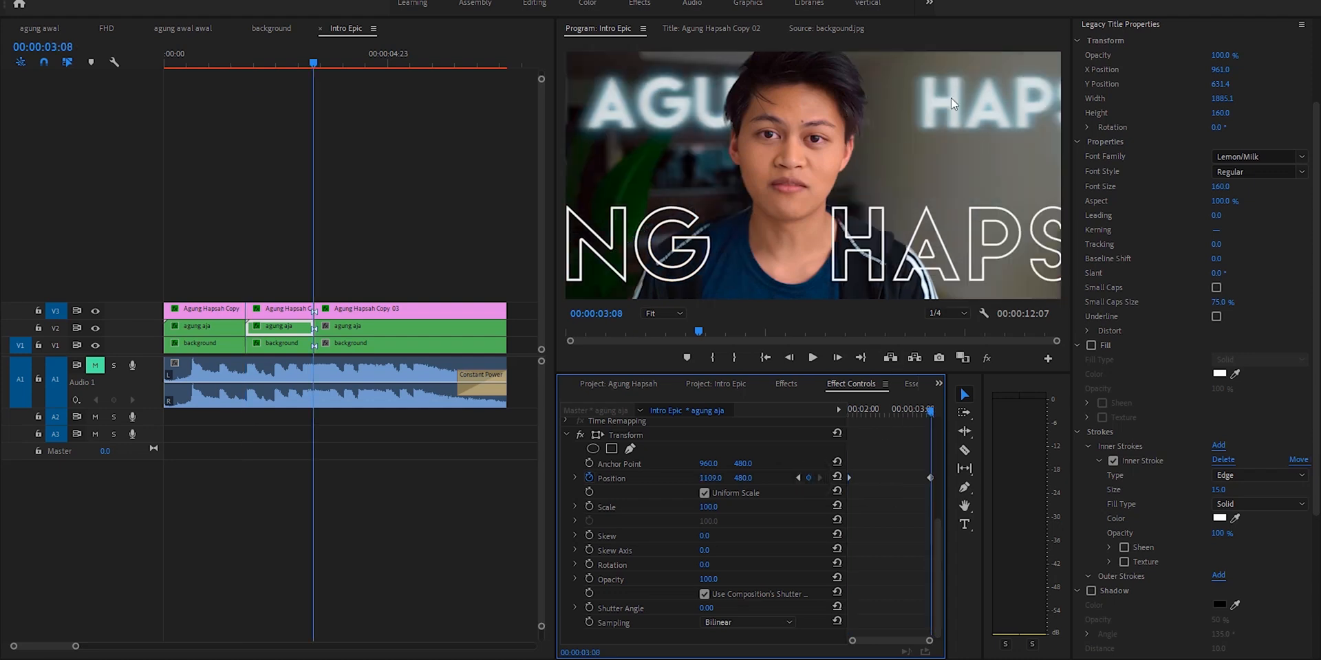
pyautogui.moveTo(710, 478); pyautogui.dragTo(757, 478)
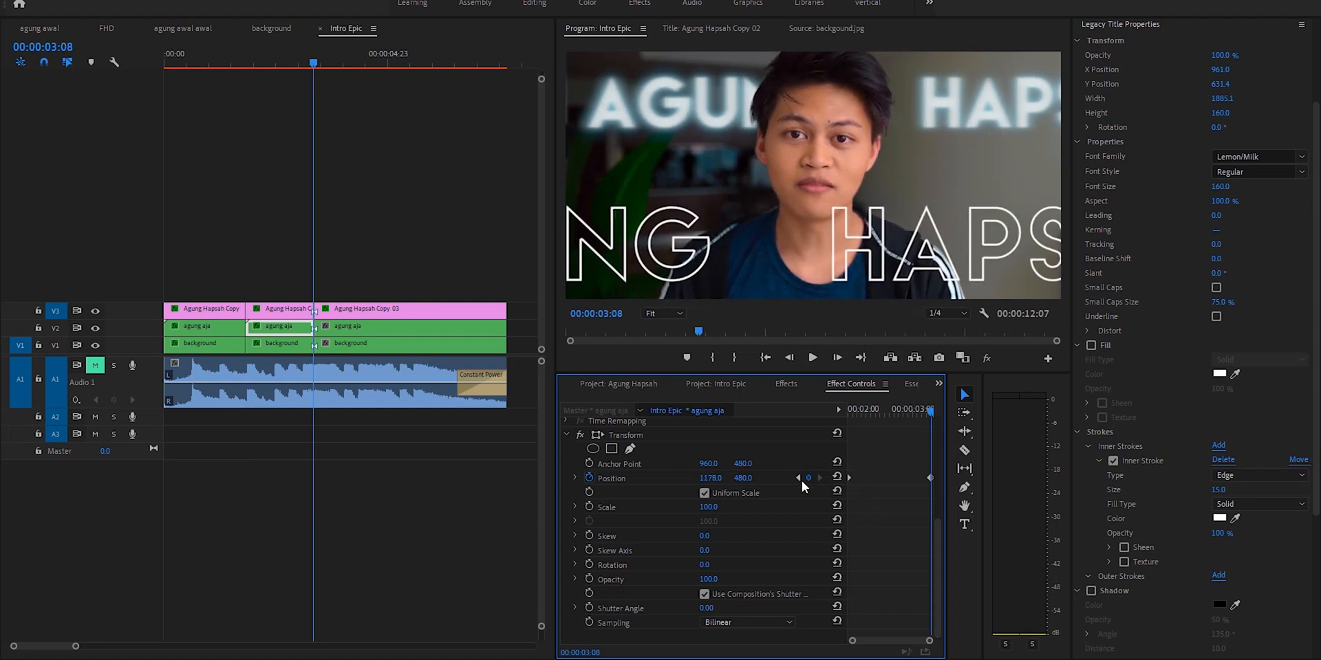
pyautogui.click(798, 476)
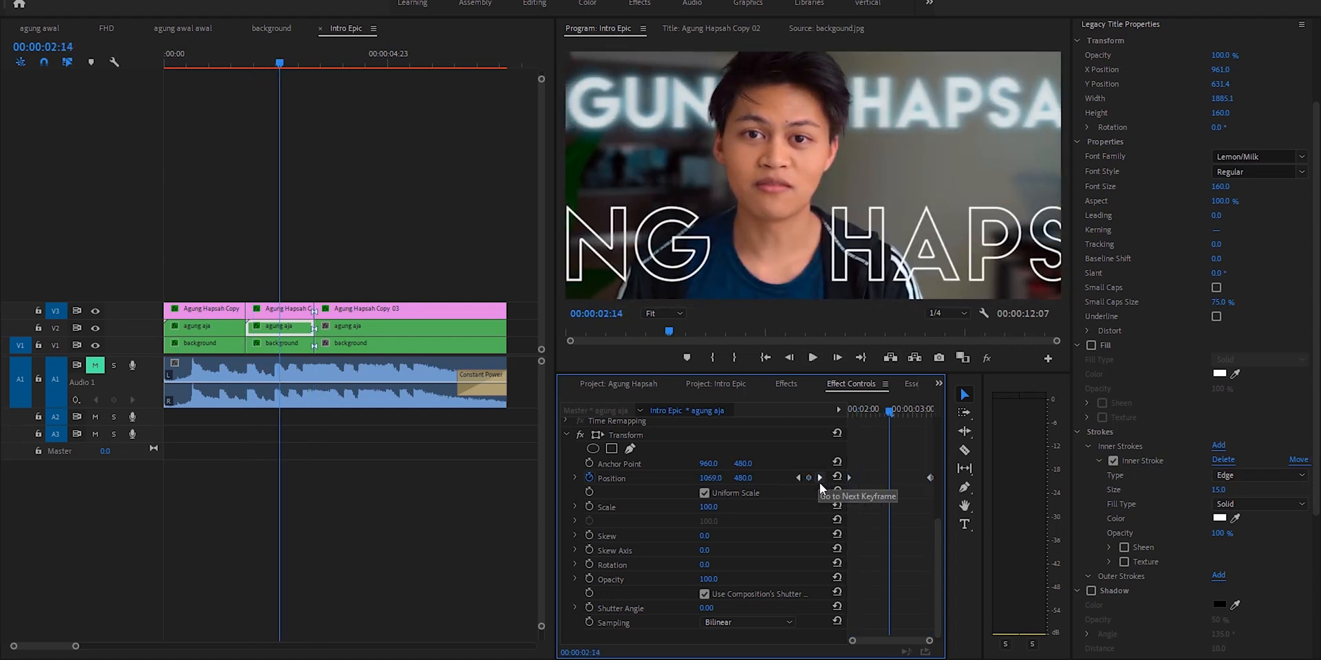
pyautogui.click(816, 481)
# Step: Keyframe the second title's Transform Position from 960.0, 449.8 at 00:00:01:20 to a point further right at 00:00:03:08
pyautogui.click(797, 477)
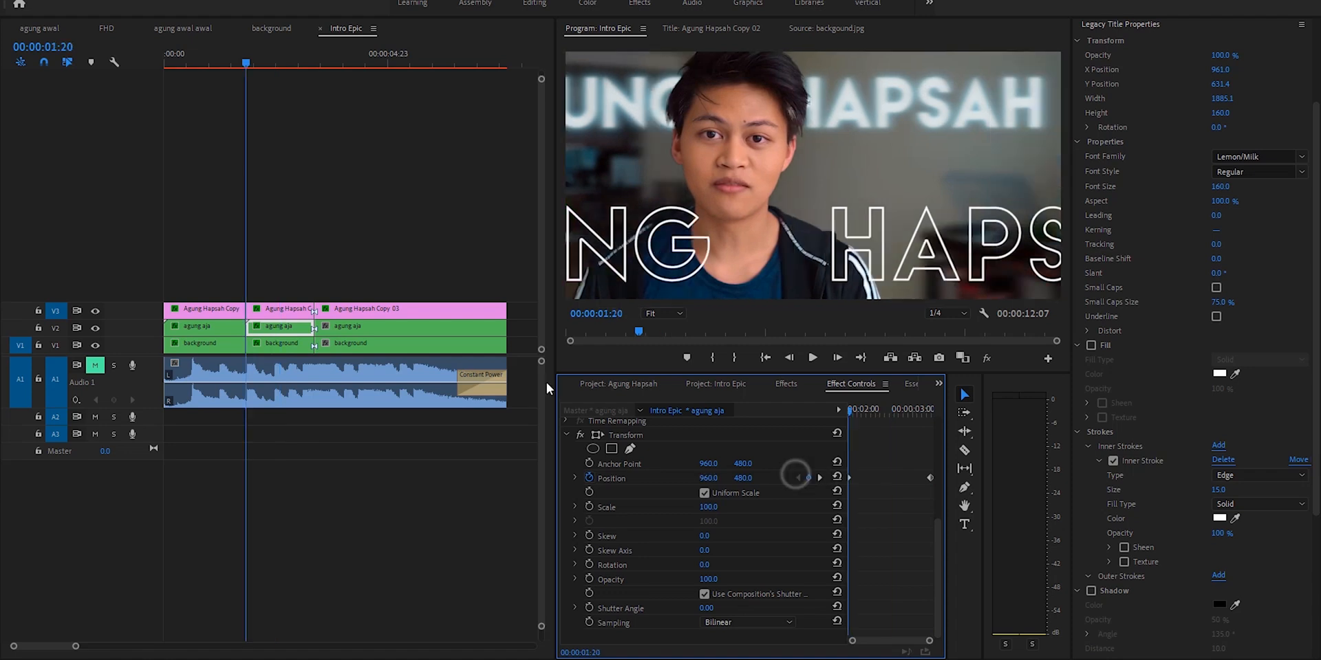
pyautogui.click(290, 308)
pyautogui.scroll(-5, 805, 504)
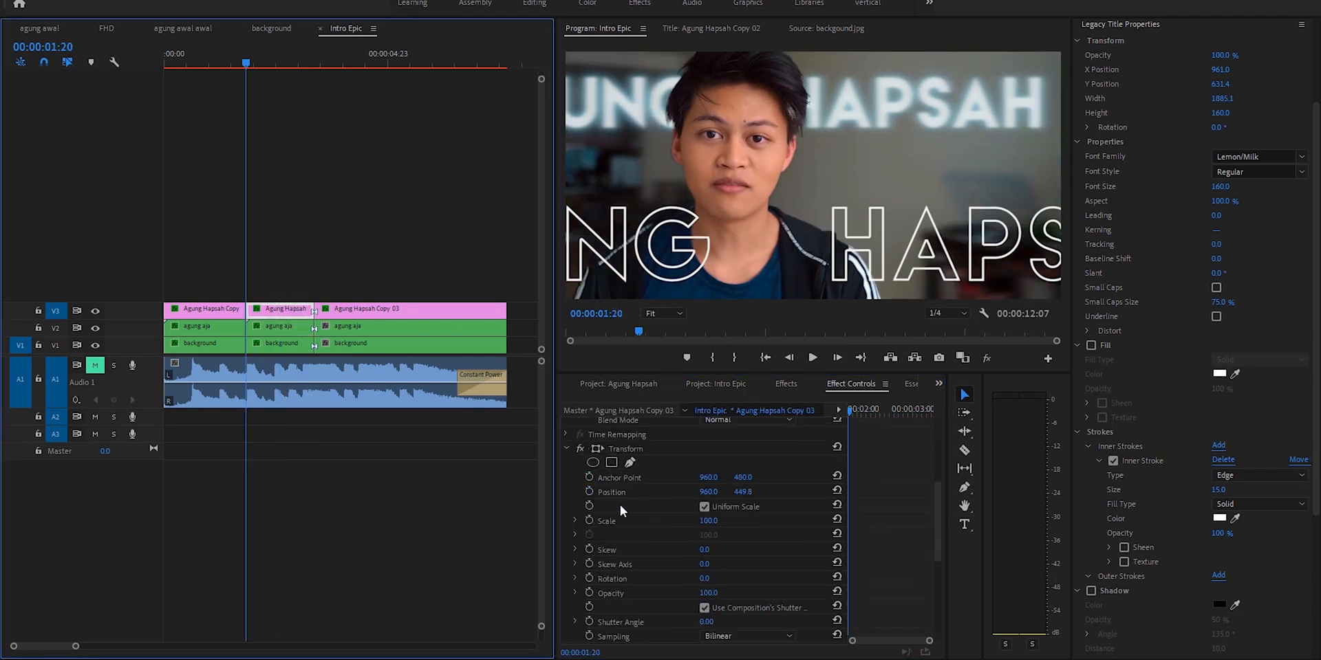
pyautogui.scroll(5, 592, 493)
pyautogui.press('Down')
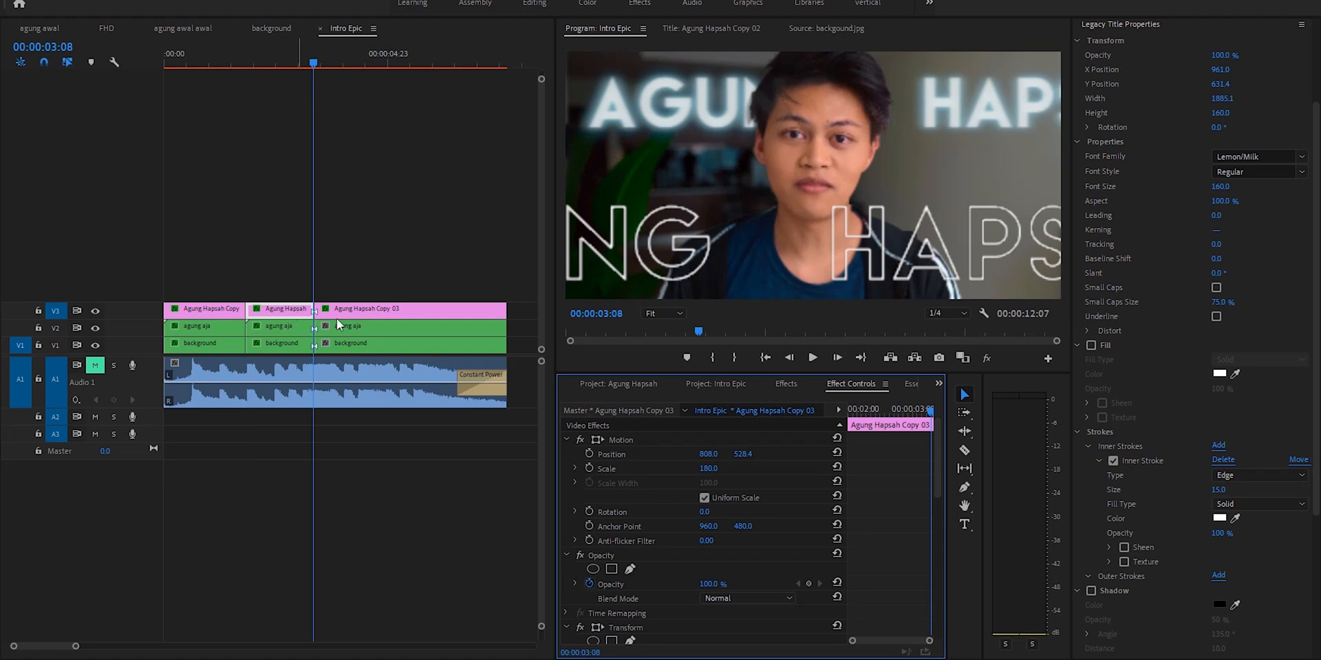
pyautogui.scroll(-4, 798, 582)
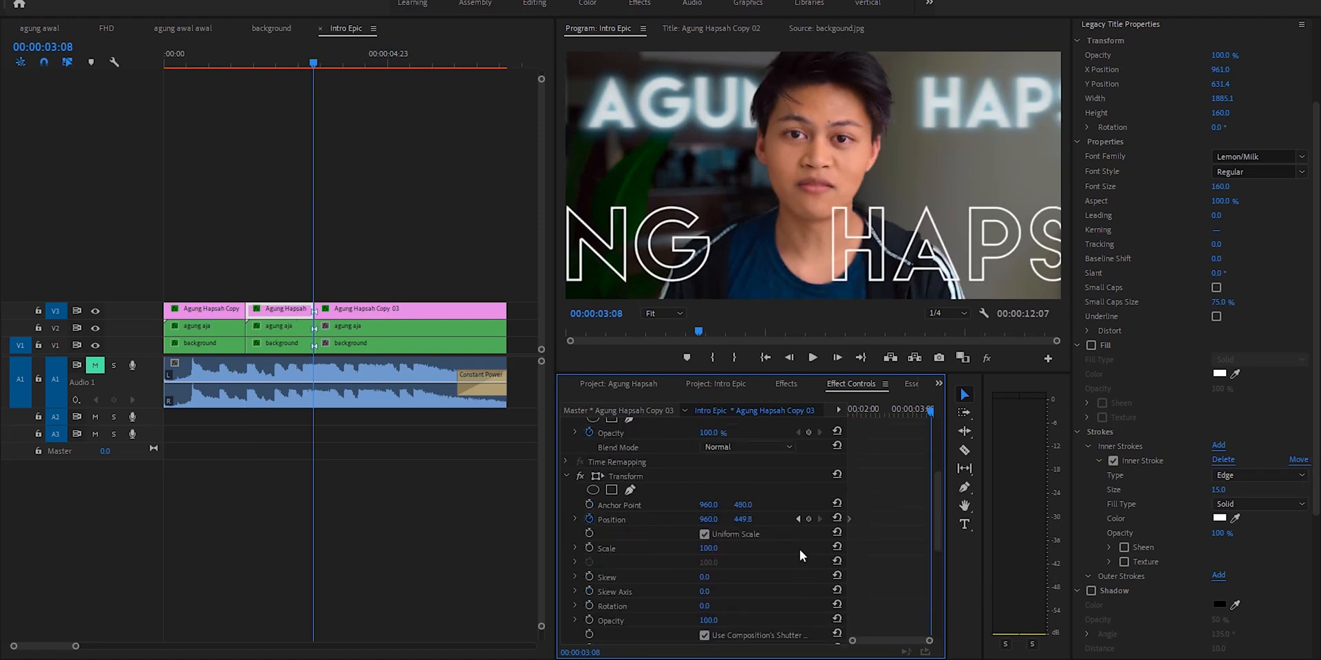
pyautogui.moveTo(711, 519); pyautogui.dragTo(814, 519)
pyautogui.click(798, 519)
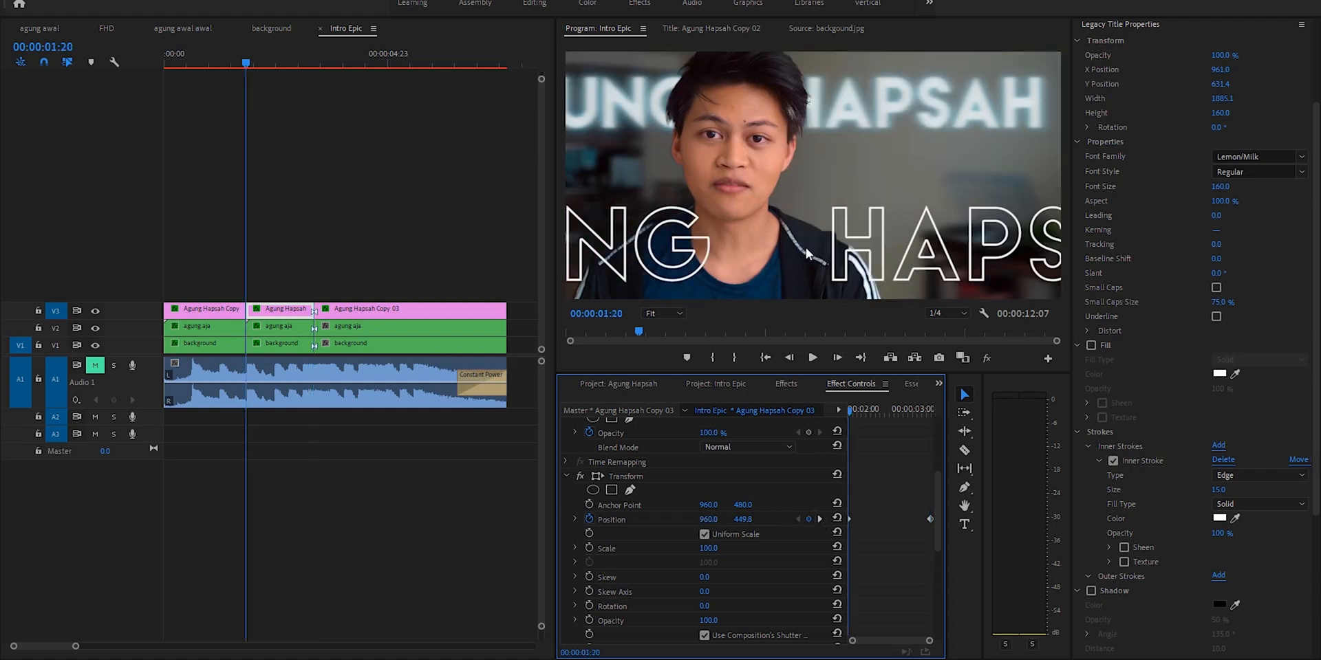
pyautogui.click(820, 519)
pyautogui.moveTo(719, 521); pyautogui.dragTo(789, 527)
# Step: Play back the second shot from 00:00:01:20 to check the combined layer movement
pyautogui.press('Up')
pyautogui.press('space')
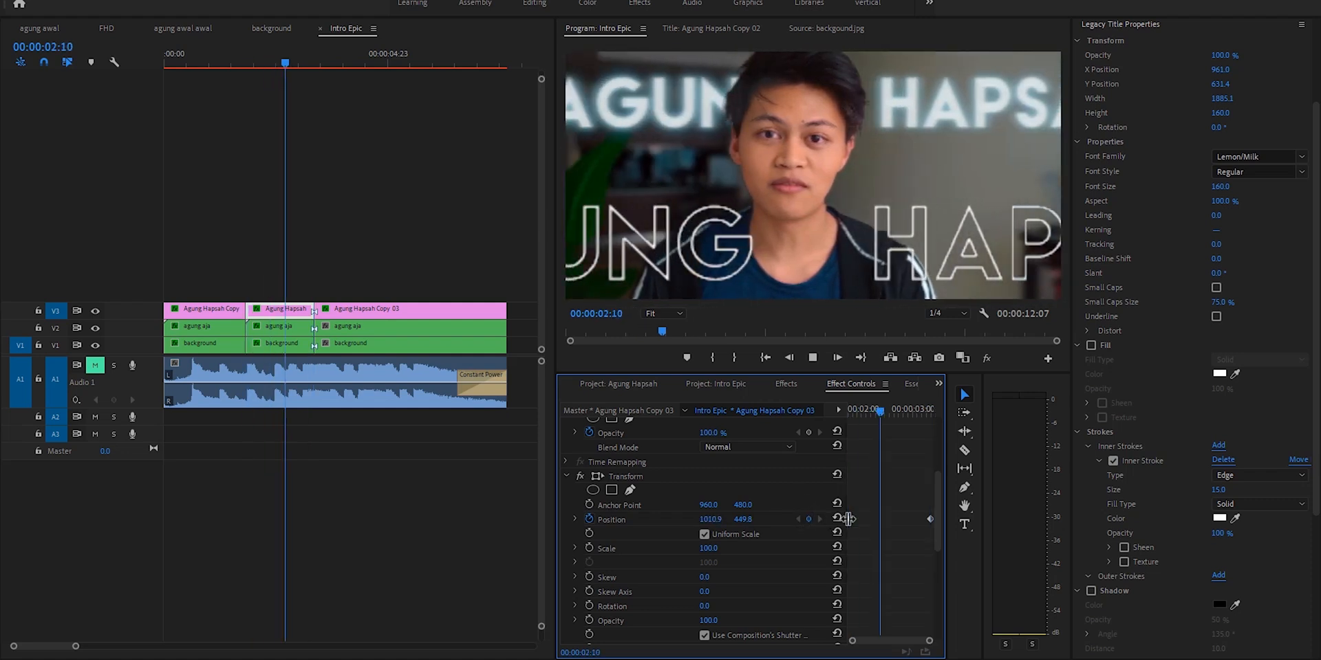
pyautogui.press('space')
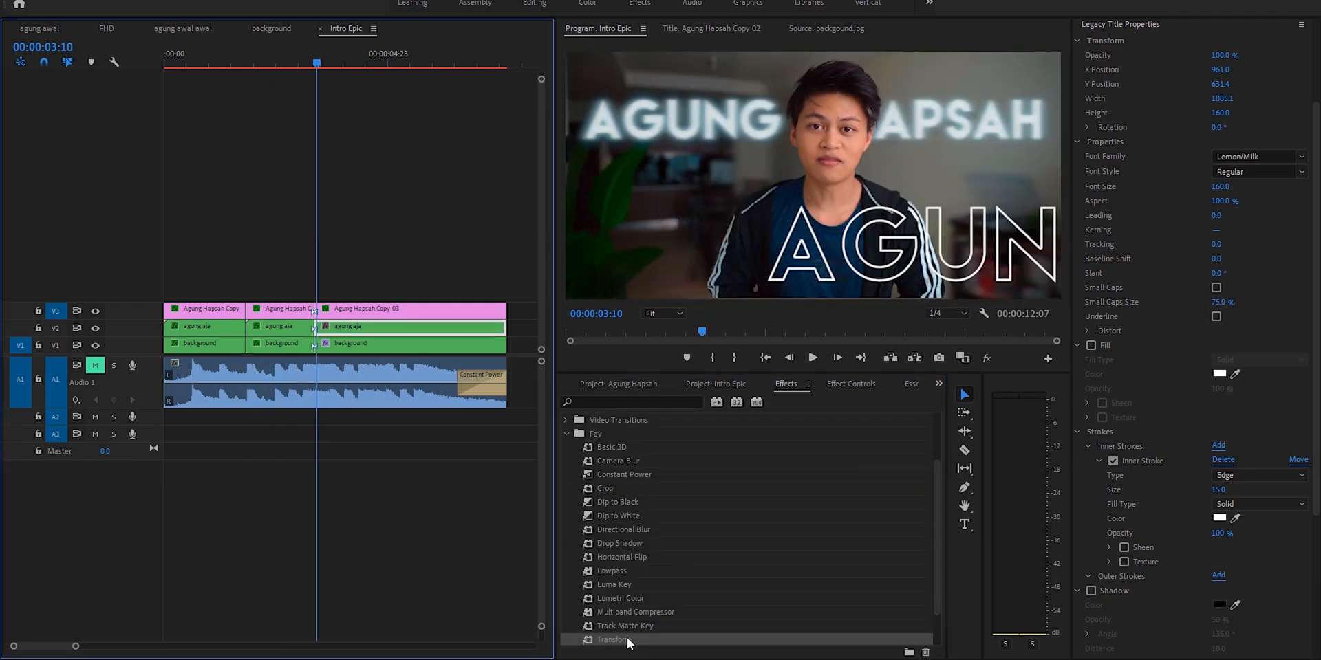
# Step: Apply the Transform effect to the third title clip on V3
pyautogui.moveTo(626, 638); pyautogui.dragTo(394, 311)
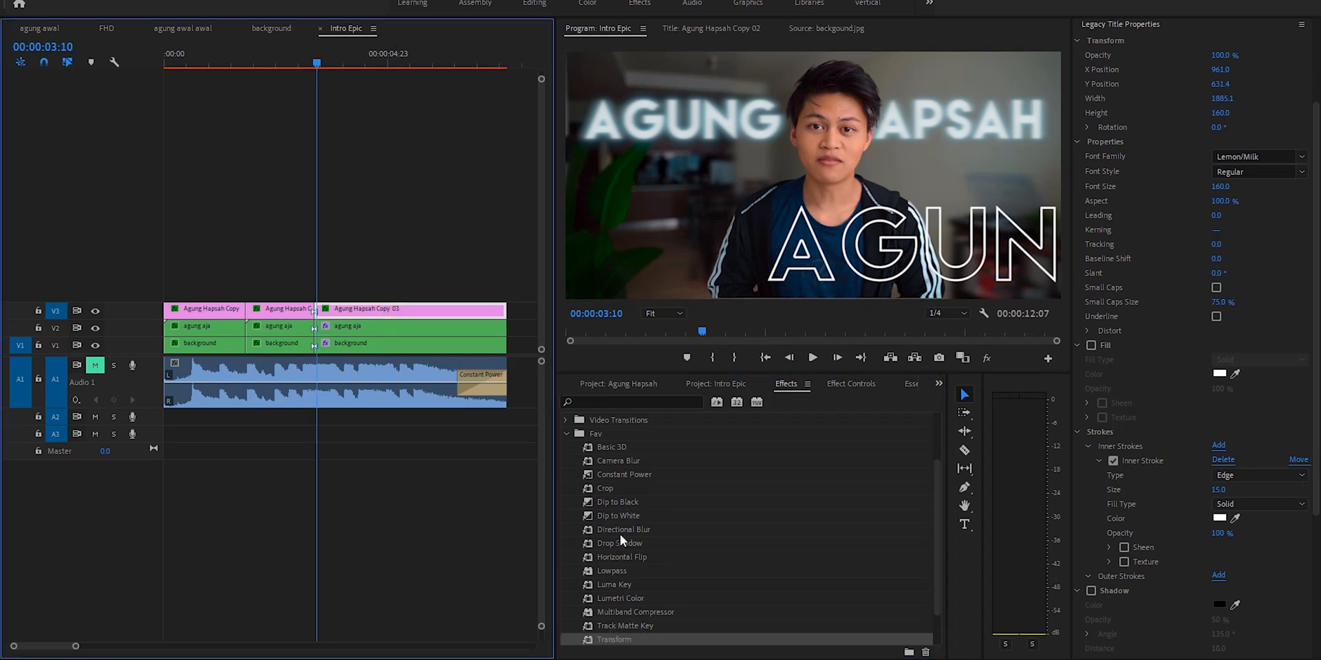
# Step: Move the third shot's background, agung aja and title clips up one track to V2, V3 and V4
pyautogui.click(621, 640)
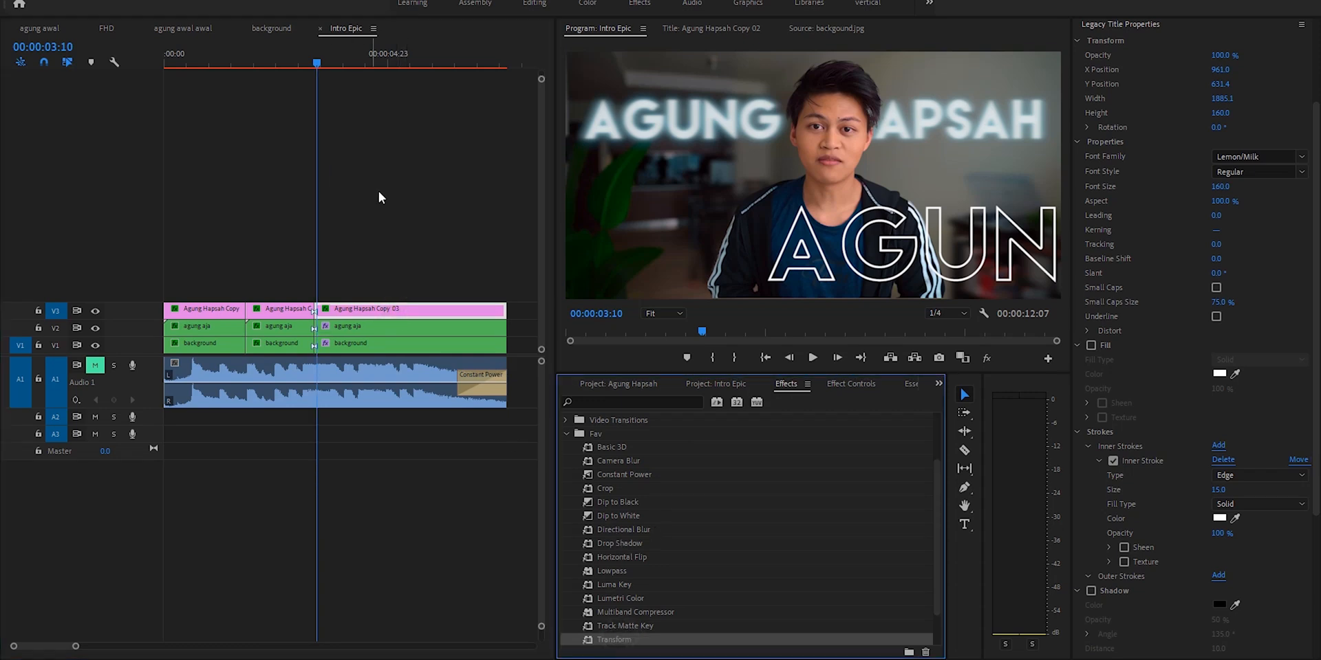
pyautogui.moveTo(495, 268); pyautogui.dragTo(374, 320)
pyautogui.hotkey('ctrl', 'z')
pyautogui.click(407, 233)
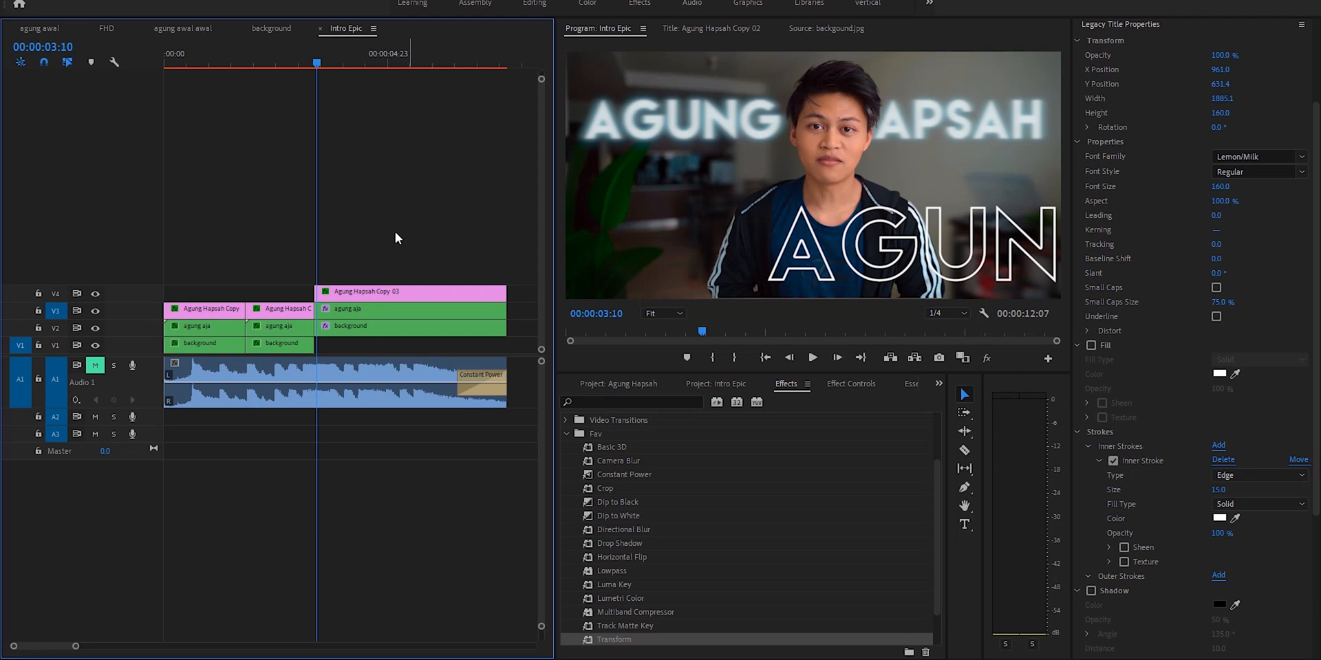
# Step: Place Background putih texture.jpg on V1 beneath the third shot and preview it full screen
pyautogui.click(114, 31)
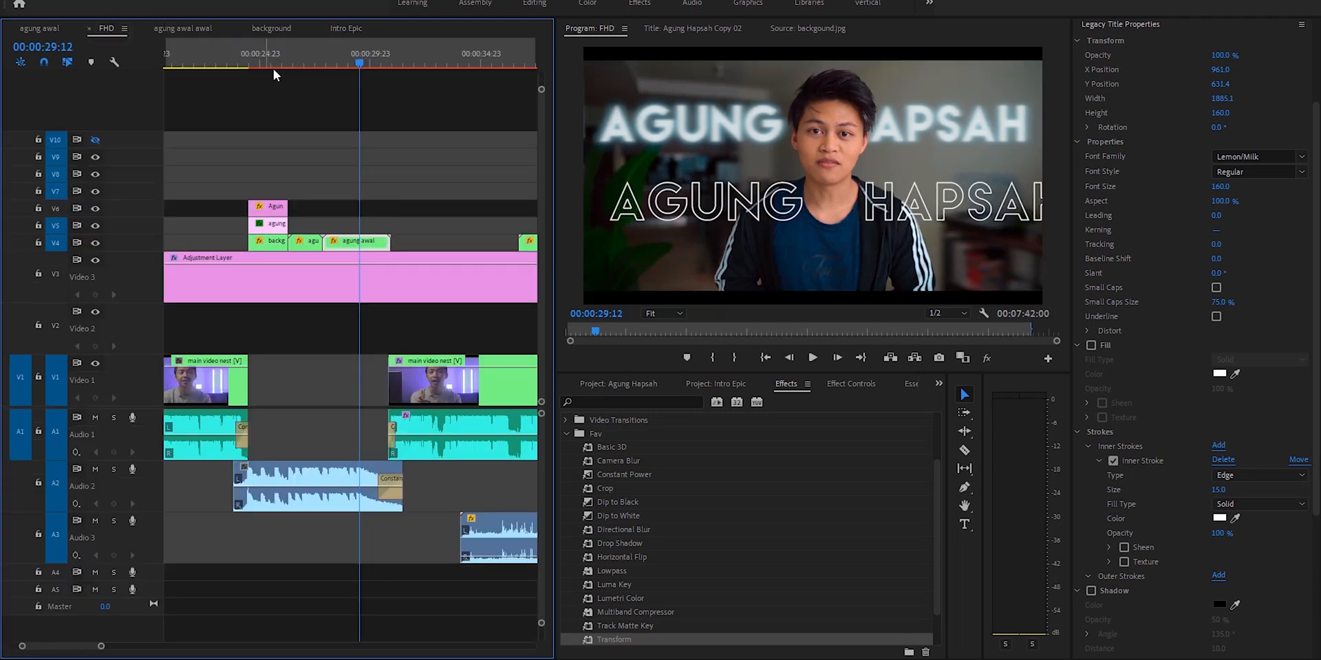
pyautogui.click(346, 28)
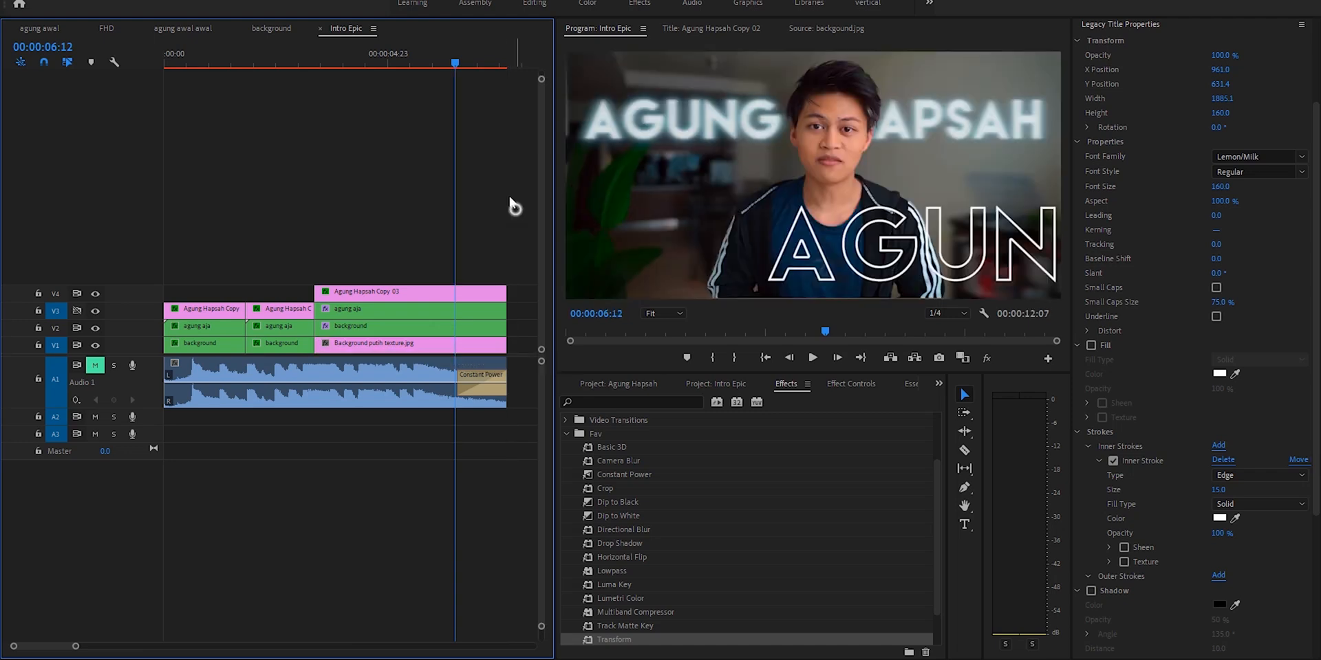
pyautogui.moveTo(507, 344); pyautogui.dragTo(519, 344)
pyautogui.click(516, 64)
pyautogui.press('`')
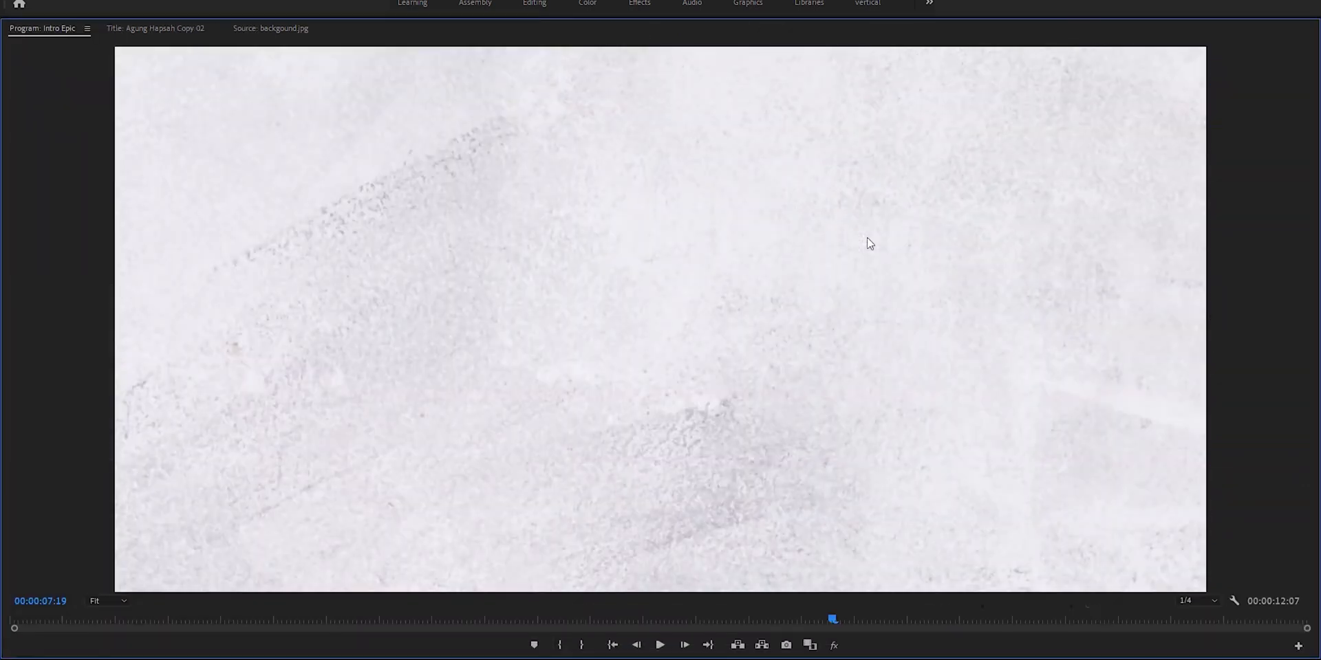
pyautogui.press('`')
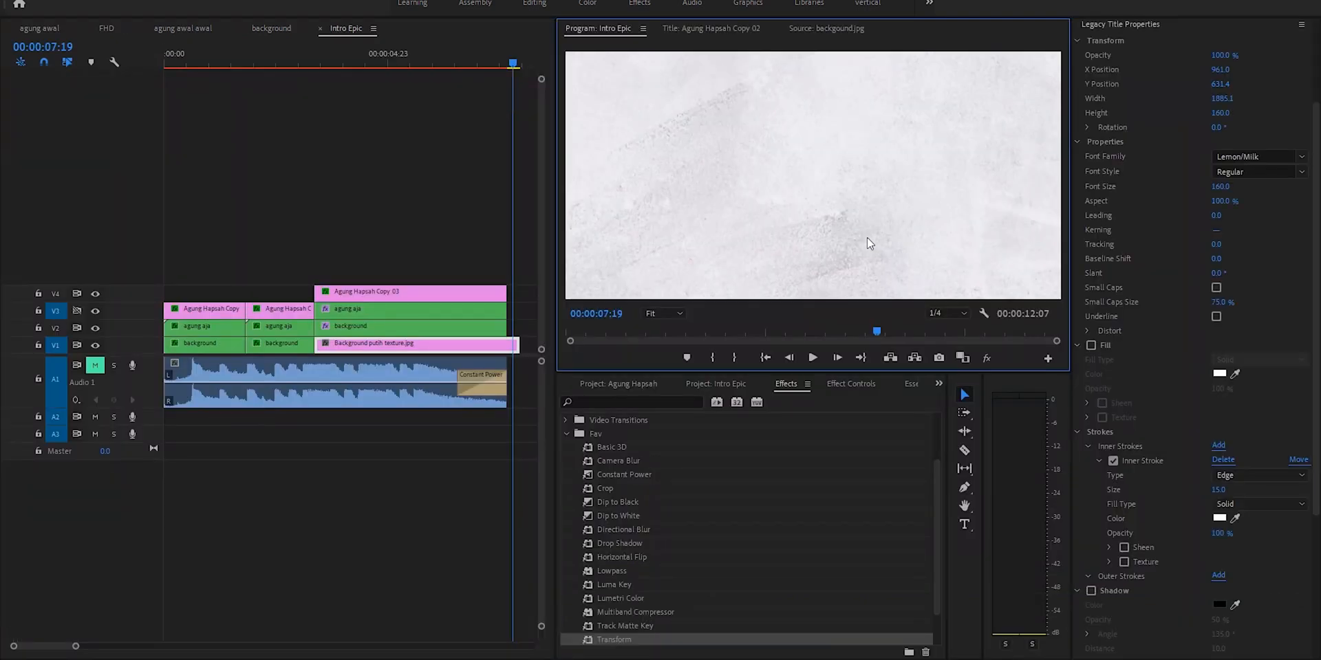
# Step: Keyframe the third background clip's Transform Position from 2895.0, 480.0 at 00:00:03:09 to 960.0, 480.0 at 00:00:07:15
pyautogui.click(357, 56)
pyautogui.press('Up')
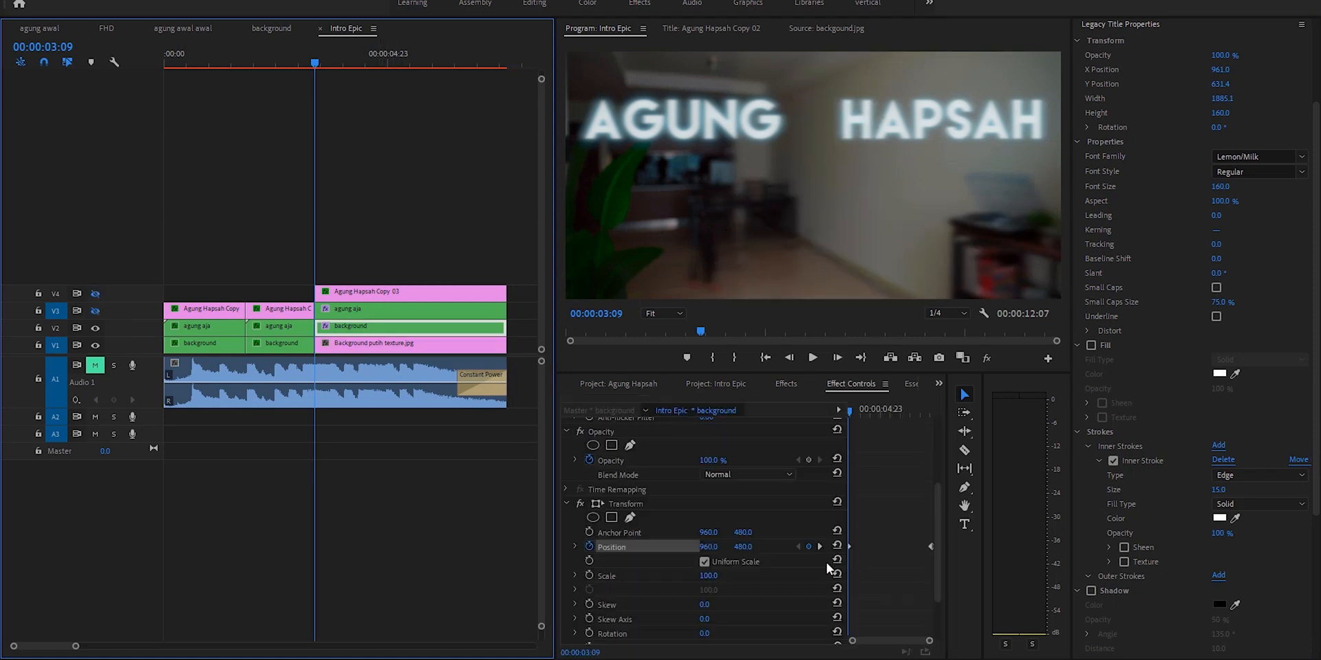
pyautogui.click(819, 547)
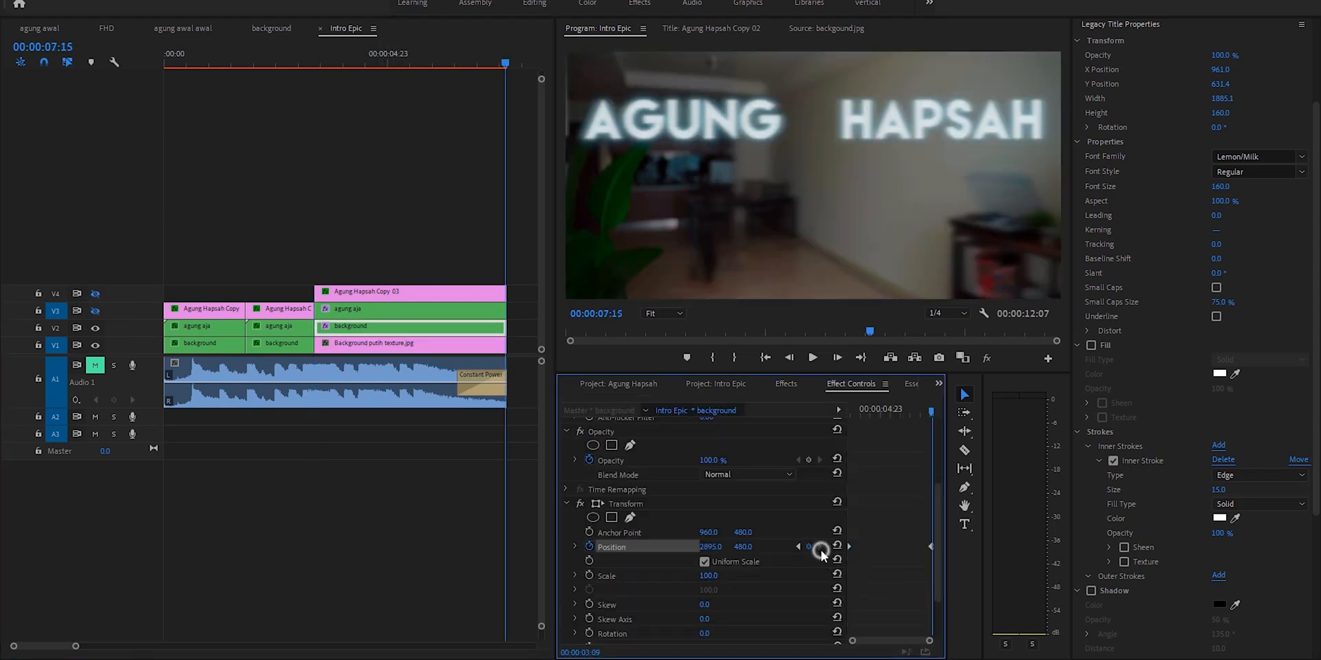
pyautogui.click(797, 547)
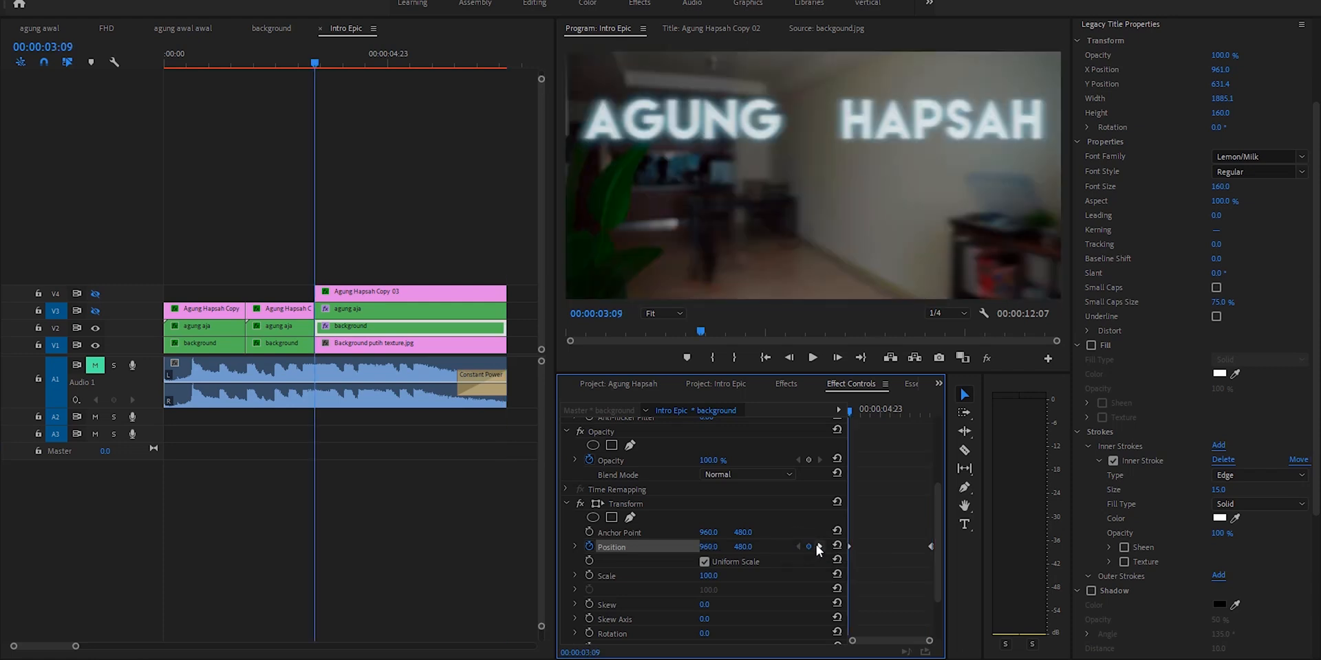
# Step: Show V3 and add Transform Position keyframes of 960.0, 480.0 to the third agung aja clip at 00:00:03:09 and 00:00:07:15
pyautogui.click(461, 310)
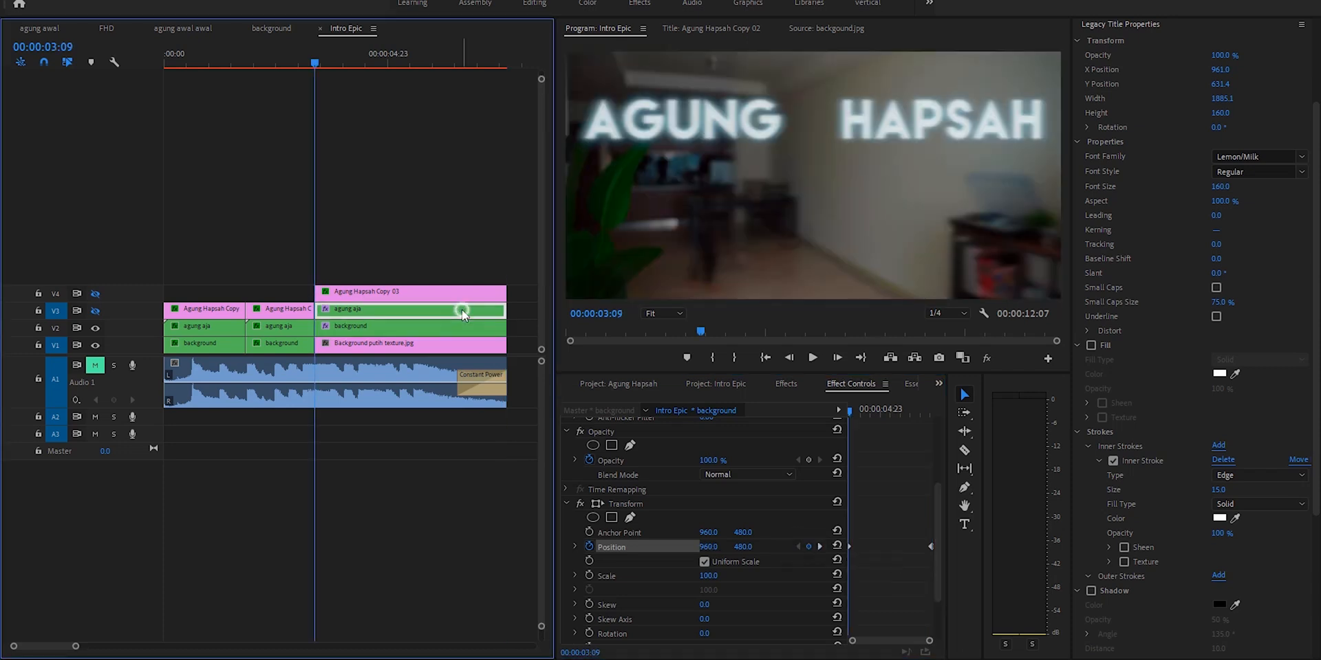
pyautogui.click(95, 311)
pyautogui.scroll(-3, 898, 542)
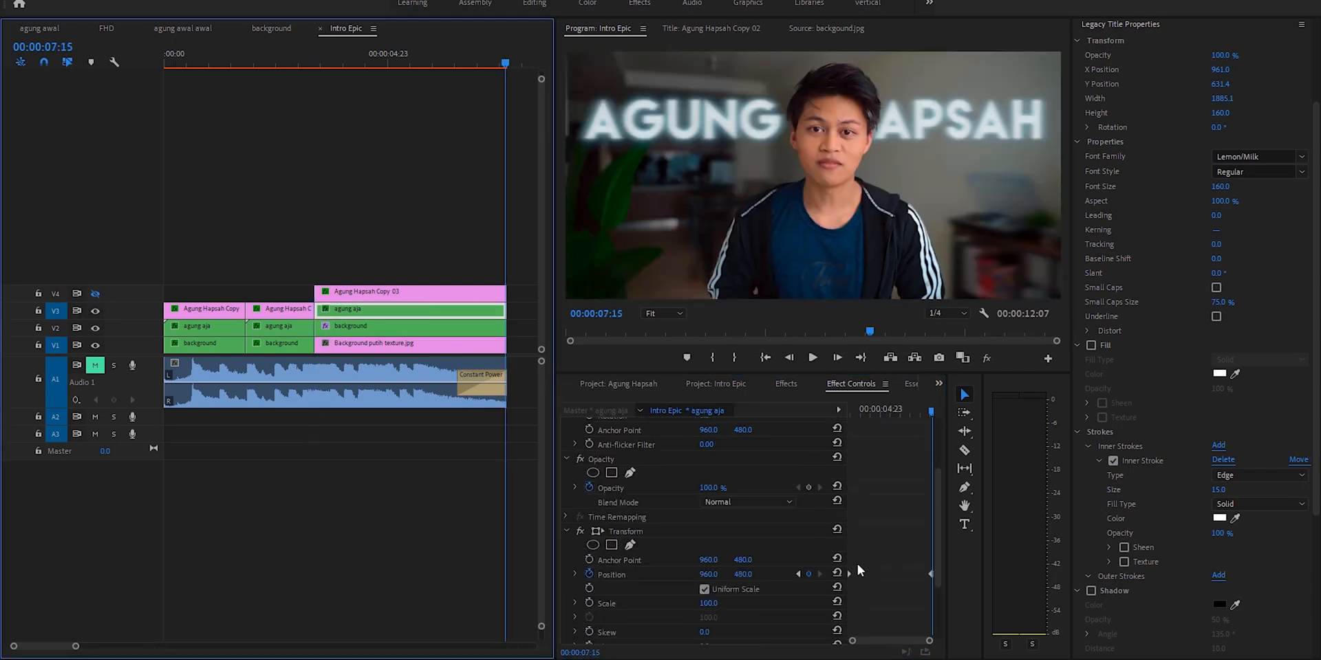
pyautogui.click(798, 575)
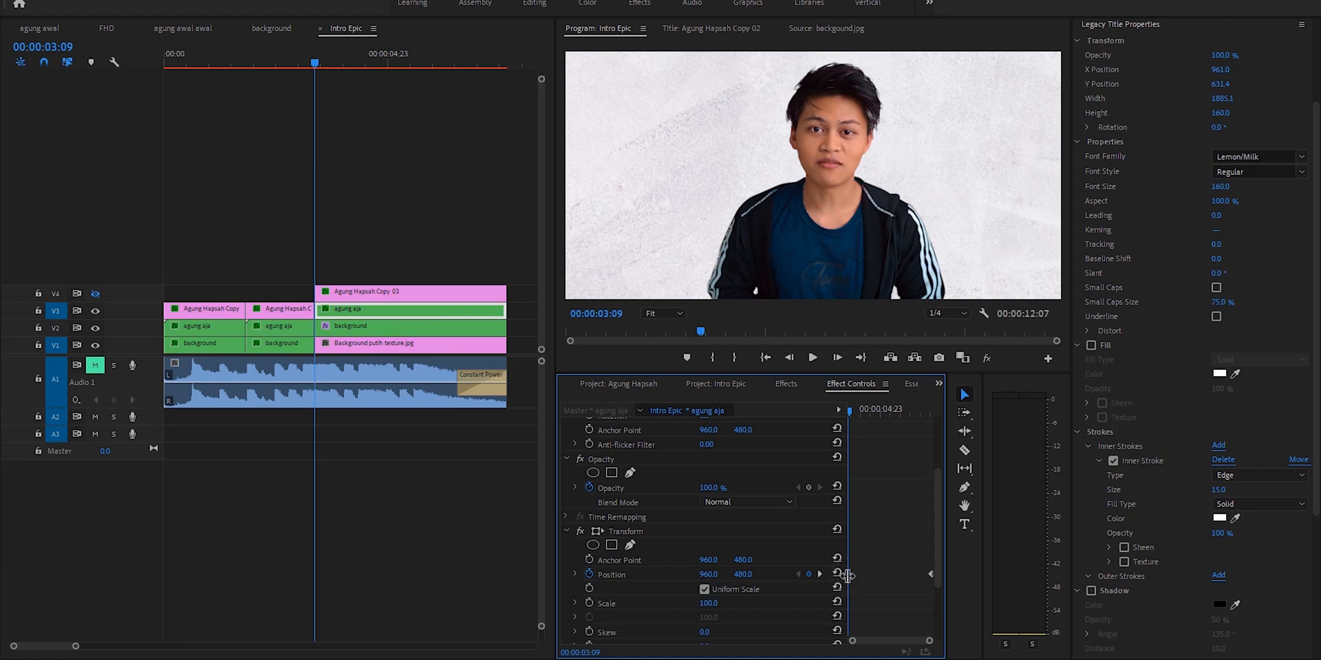
# Step: Move the third agung aja clip's first Position keyframe to 00:00:03:19 and set it to 2659.0, 480.0
pyautogui.hotkey('shift', 'Right')
pyautogui.hotkey('shift', 'Right')
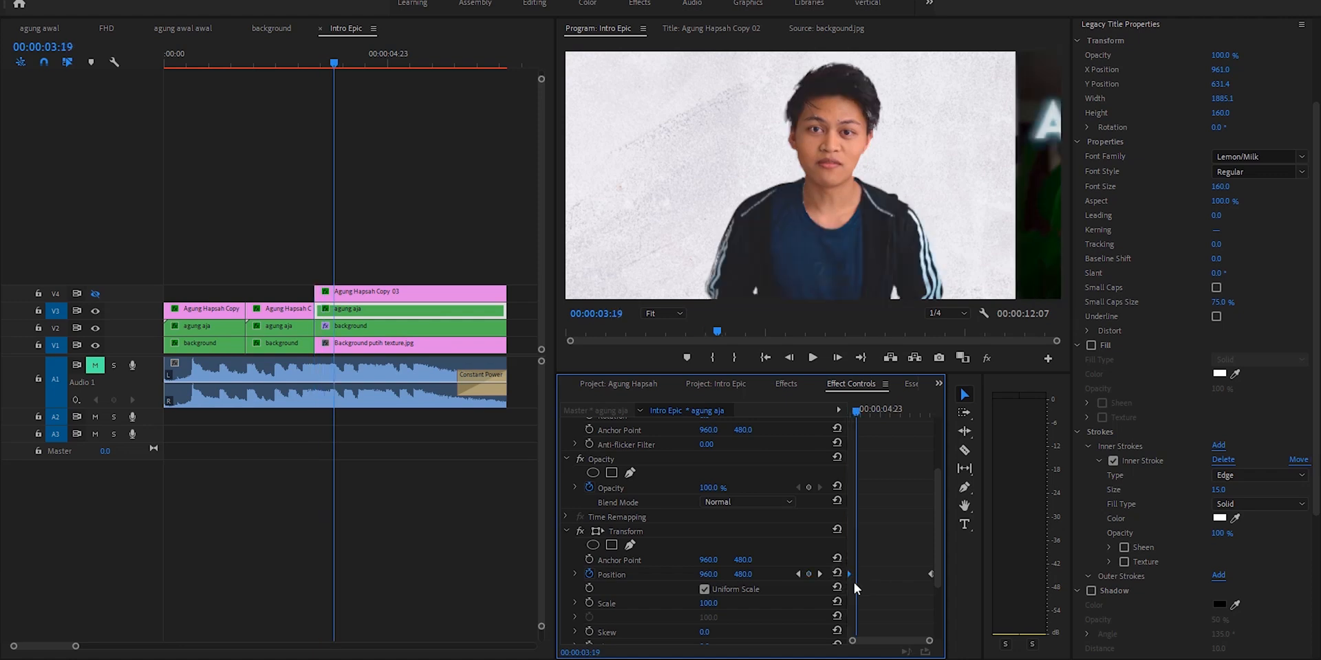
pyautogui.moveTo(856, 573); pyautogui.dragTo(856, 573)
pyautogui.click(882, 546)
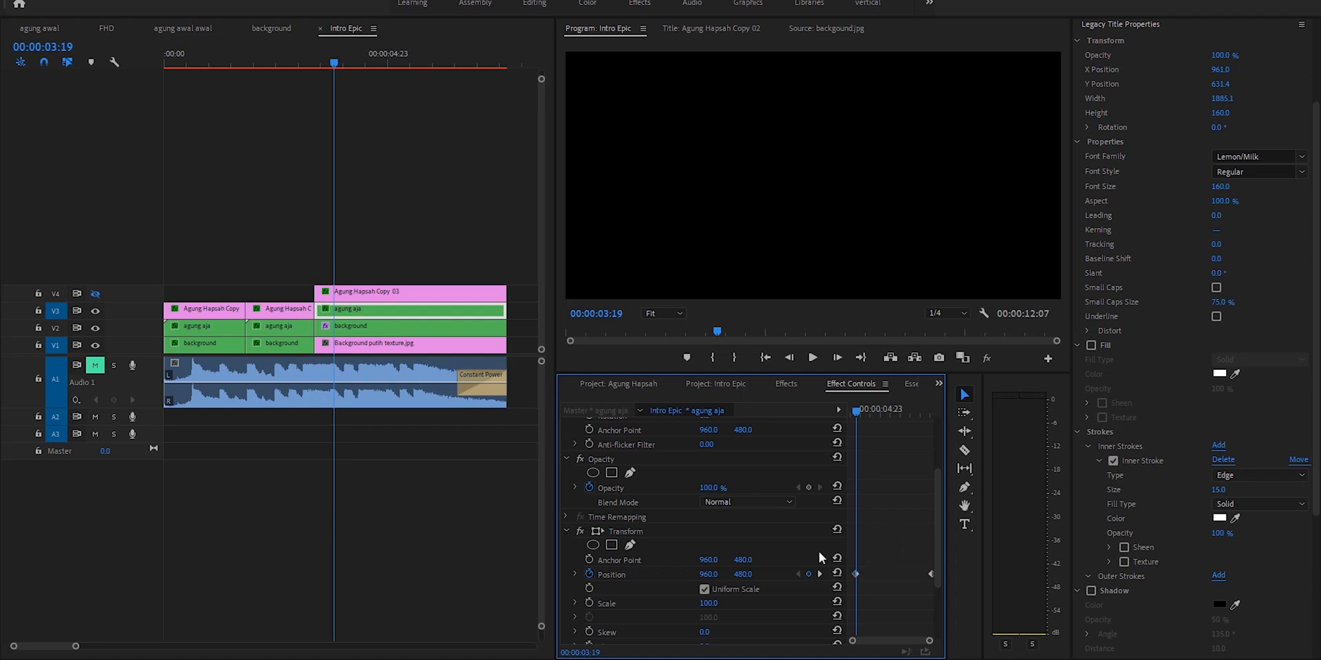
pyautogui.click(94, 310)
pyautogui.click(96, 309)
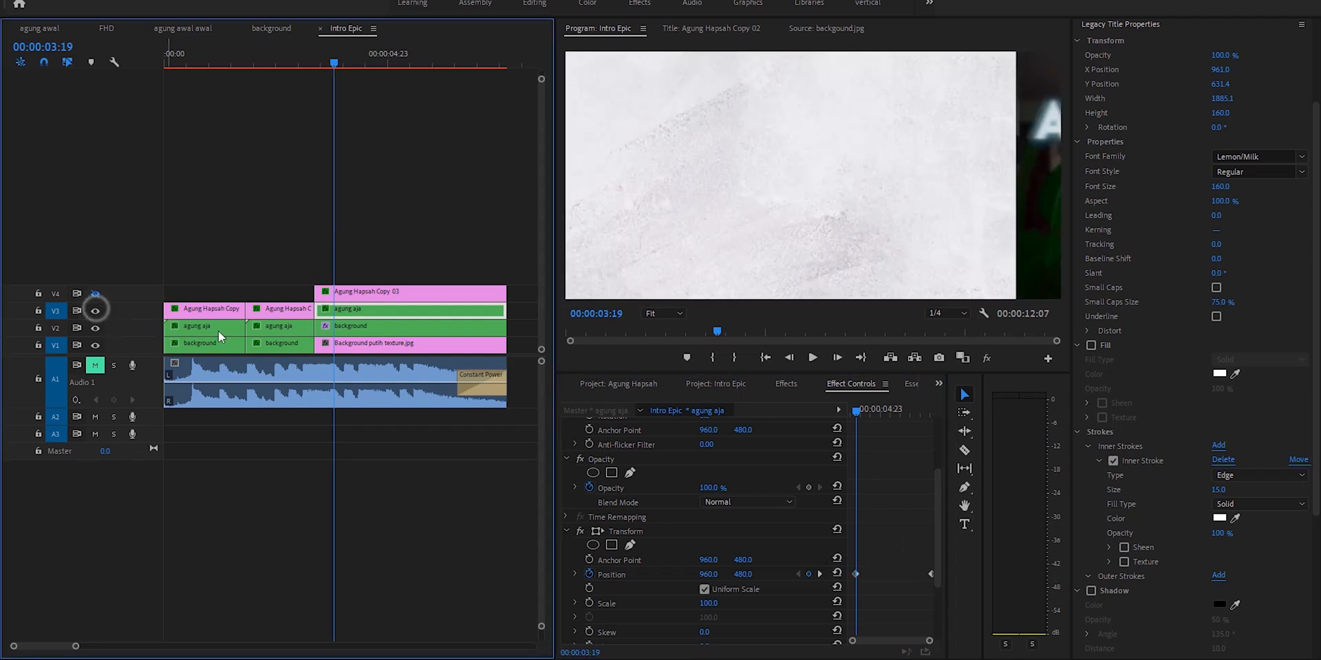
pyautogui.moveTo(712, 574); pyautogui.dragTo(976, 574)
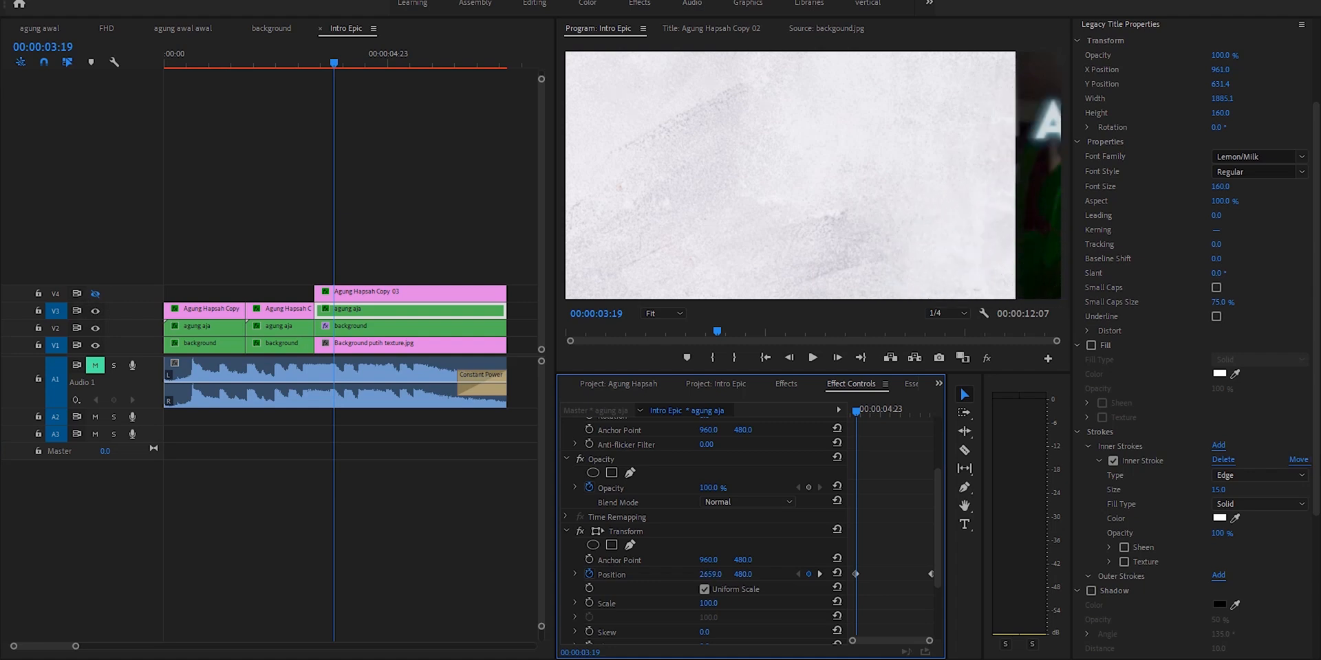
# Step: Play back the third shot to check how the person slides in over the background
pyautogui.click(919, 526)
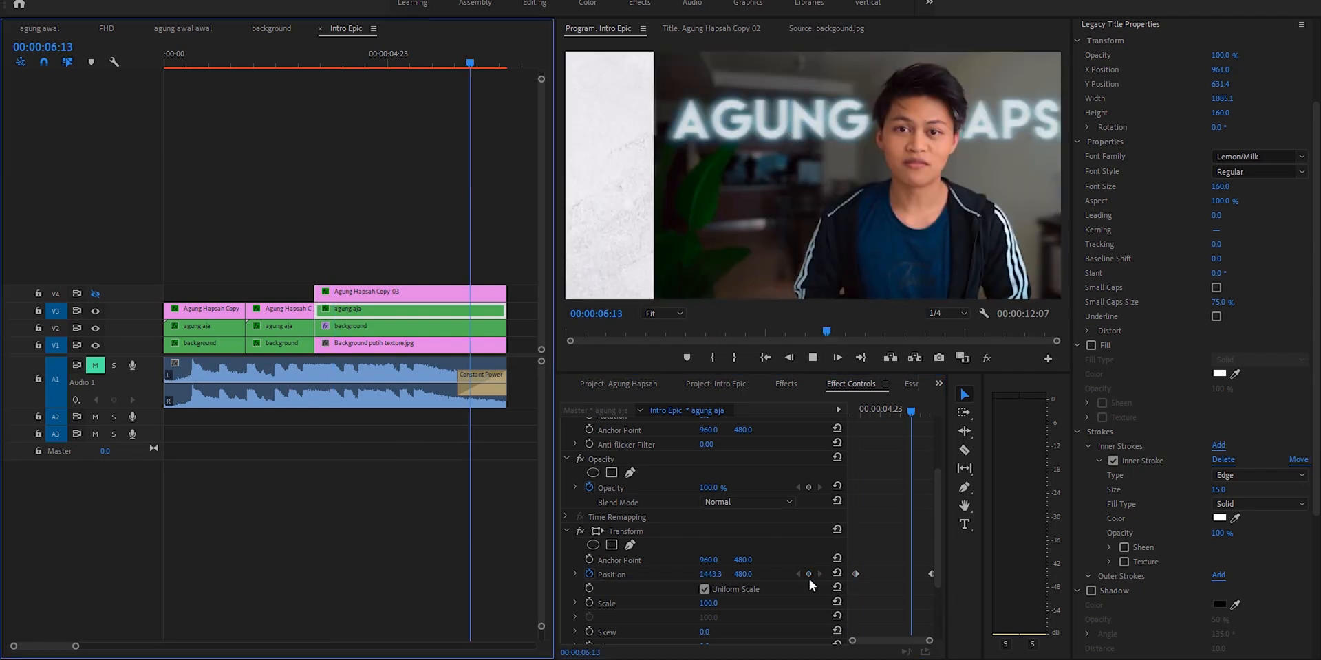
pyautogui.press('space')
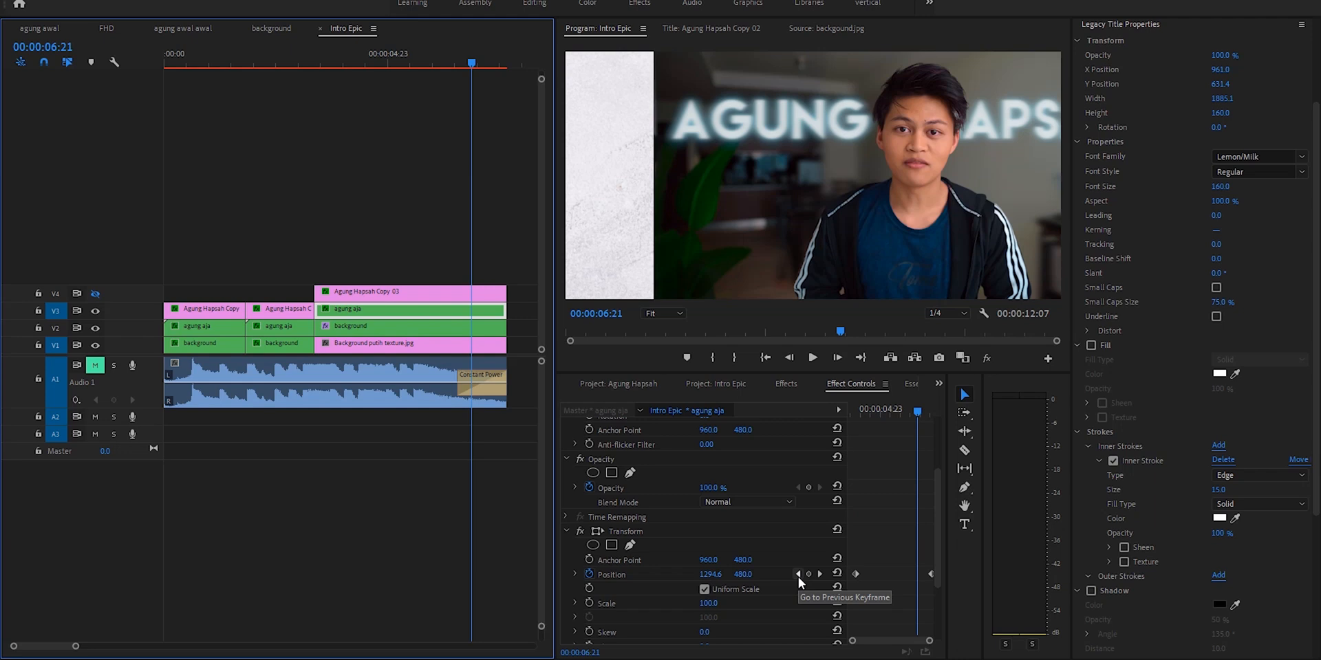
pyautogui.click(798, 573)
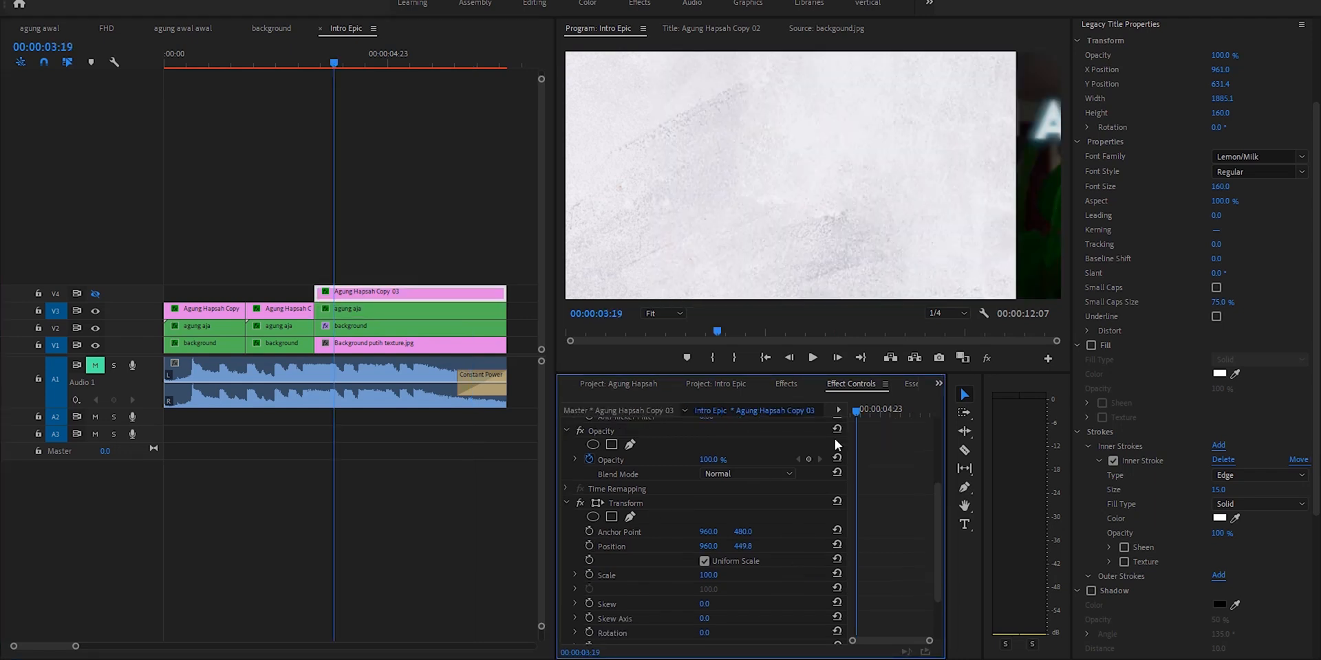
# Step: Keyframe the third title's Transform Position at 00:00:03:09 and set it to -293.0, 449.8 at 00:00:07:15, with V4 shown and V3 hidden
pyautogui.moveTo(856, 409); pyautogui.dragTo(849, 410)
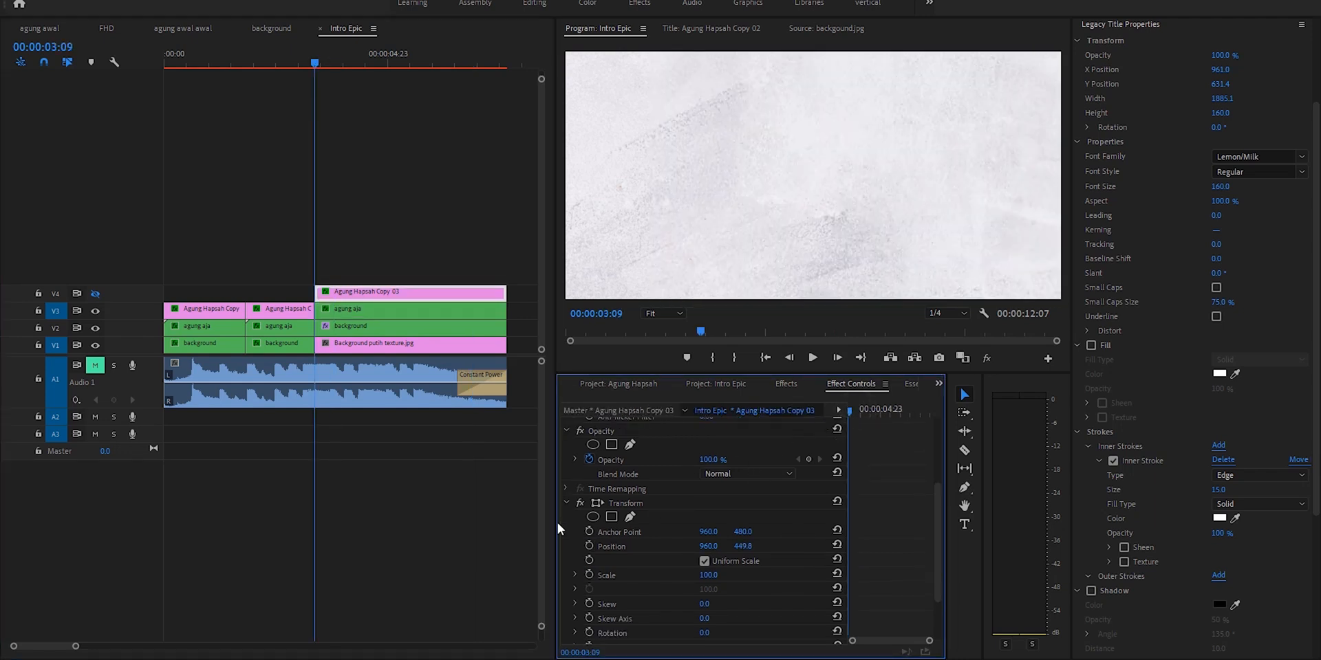
pyautogui.click(590, 546)
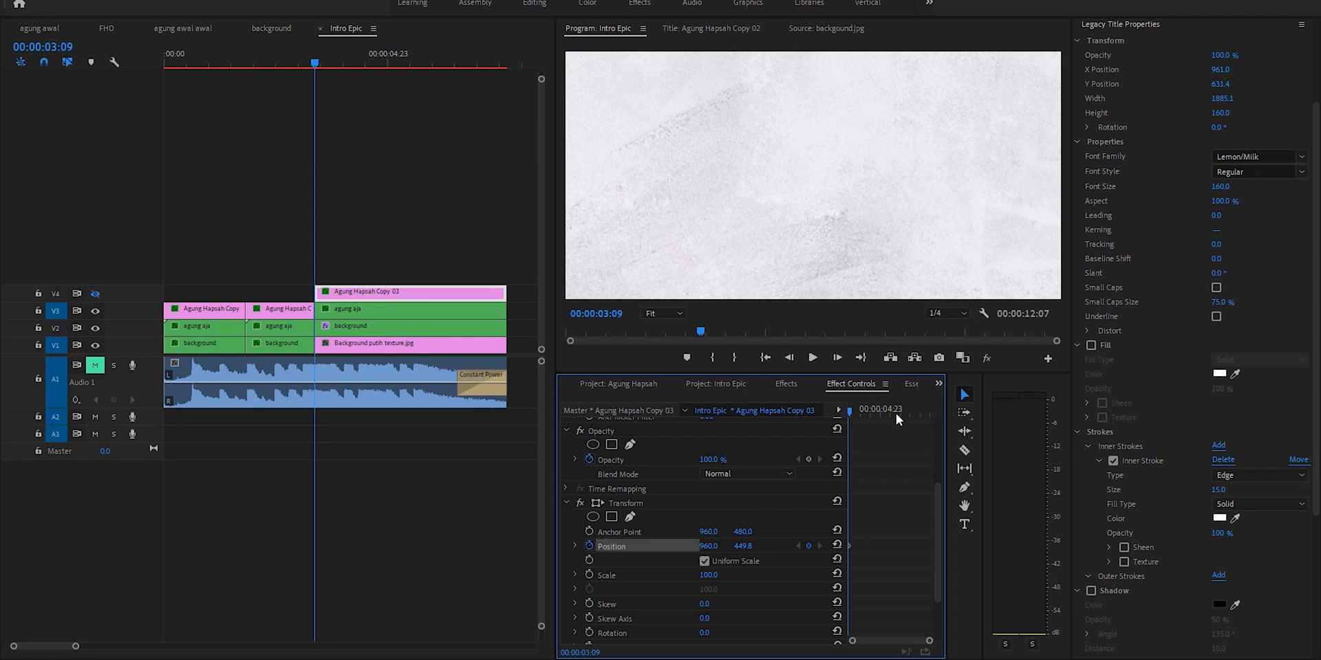
pyautogui.press('Down')
pyautogui.click(808, 546)
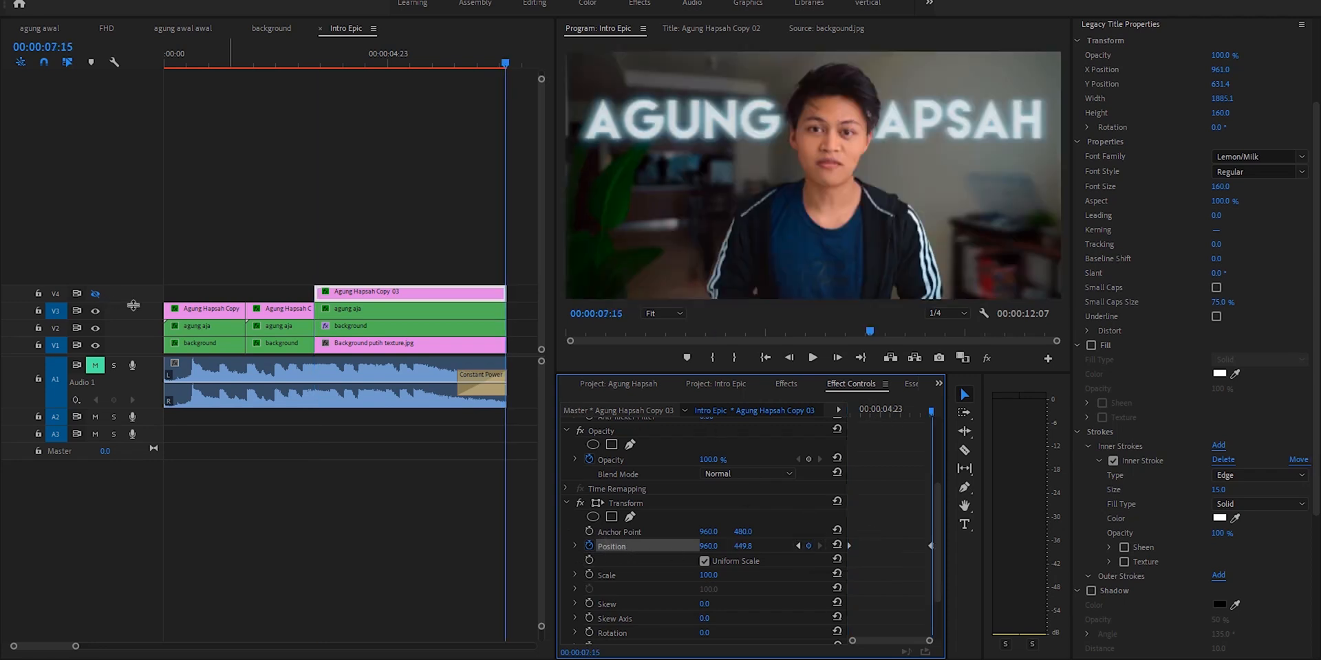
pyautogui.click(94, 294)
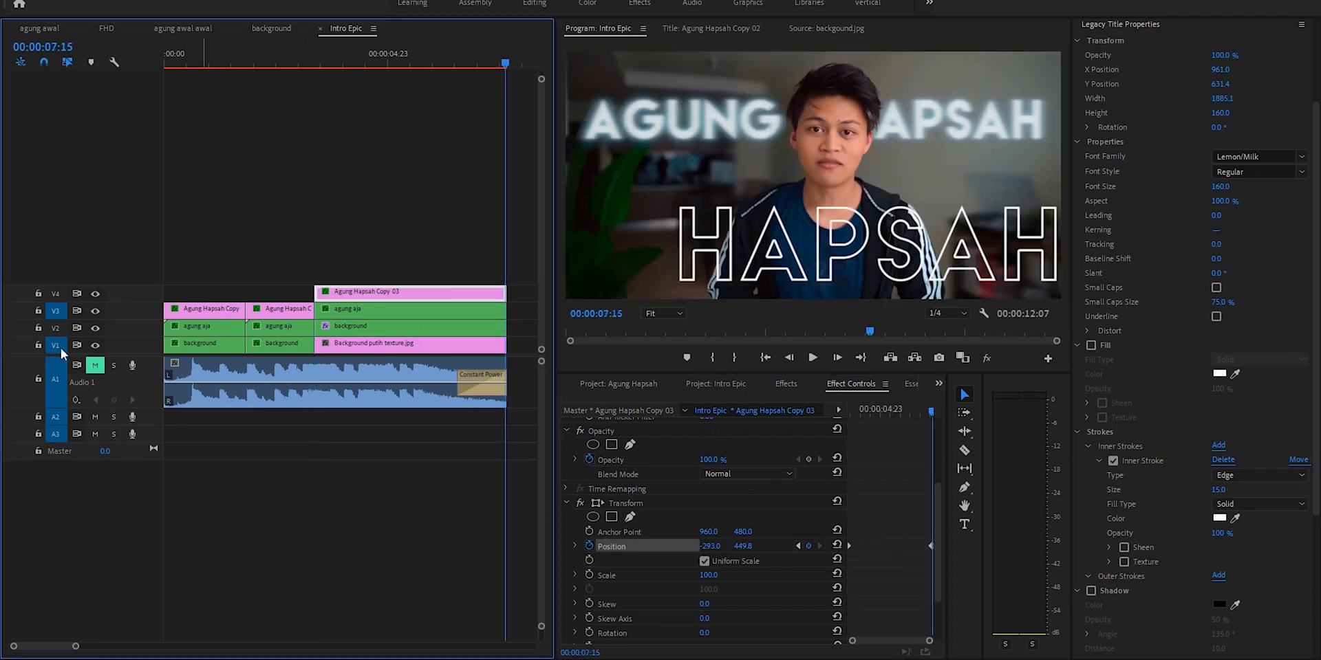
pyautogui.click(95, 312)
# Step: Set the third title's first Position keyframe to 1729.0, 449.8 and move it to 00:00:04:10
pyautogui.click(796, 546)
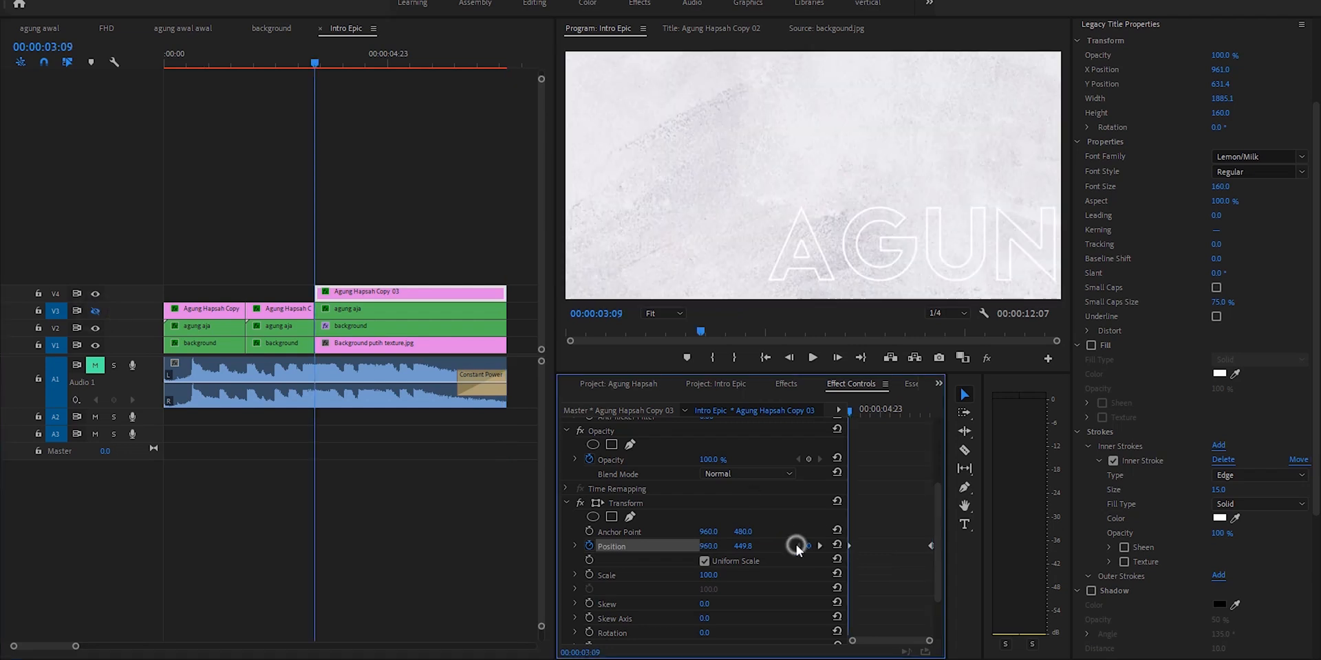
pyautogui.moveTo(708, 546); pyautogui.dragTo(926, 546)
pyautogui.moveTo(830, 542); pyautogui.dragTo(861, 542)
pyautogui.click(904, 510)
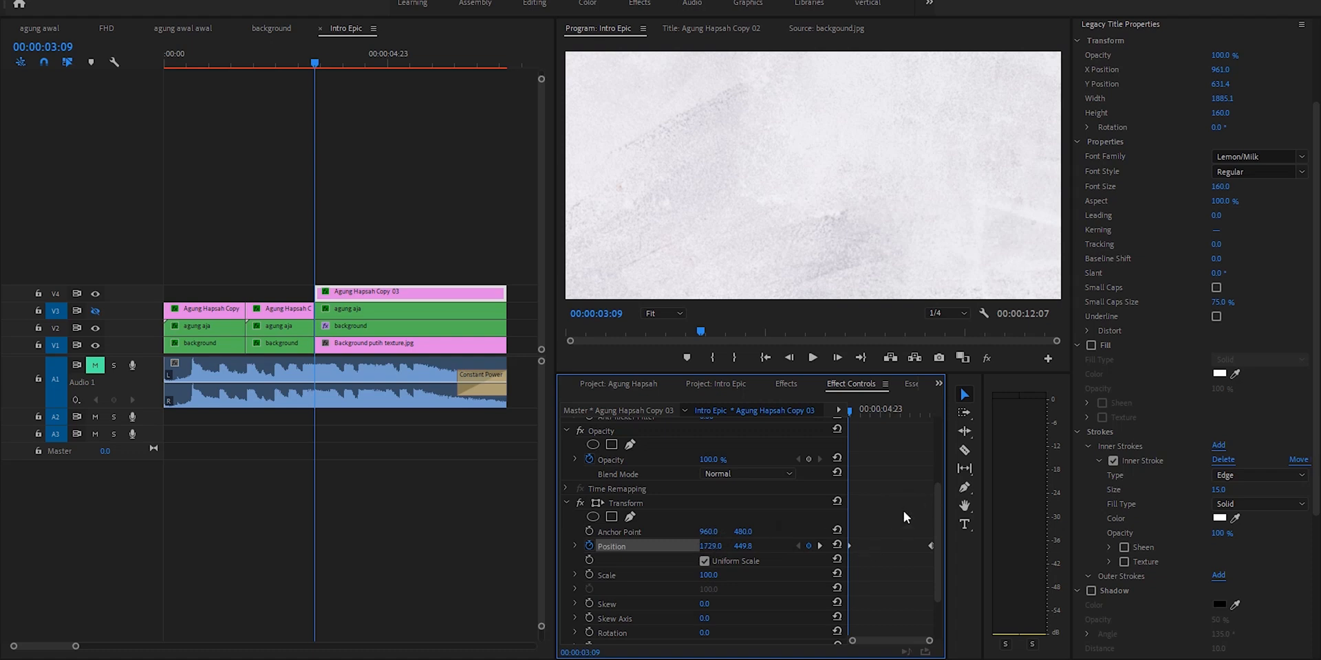
pyautogui.press('space')
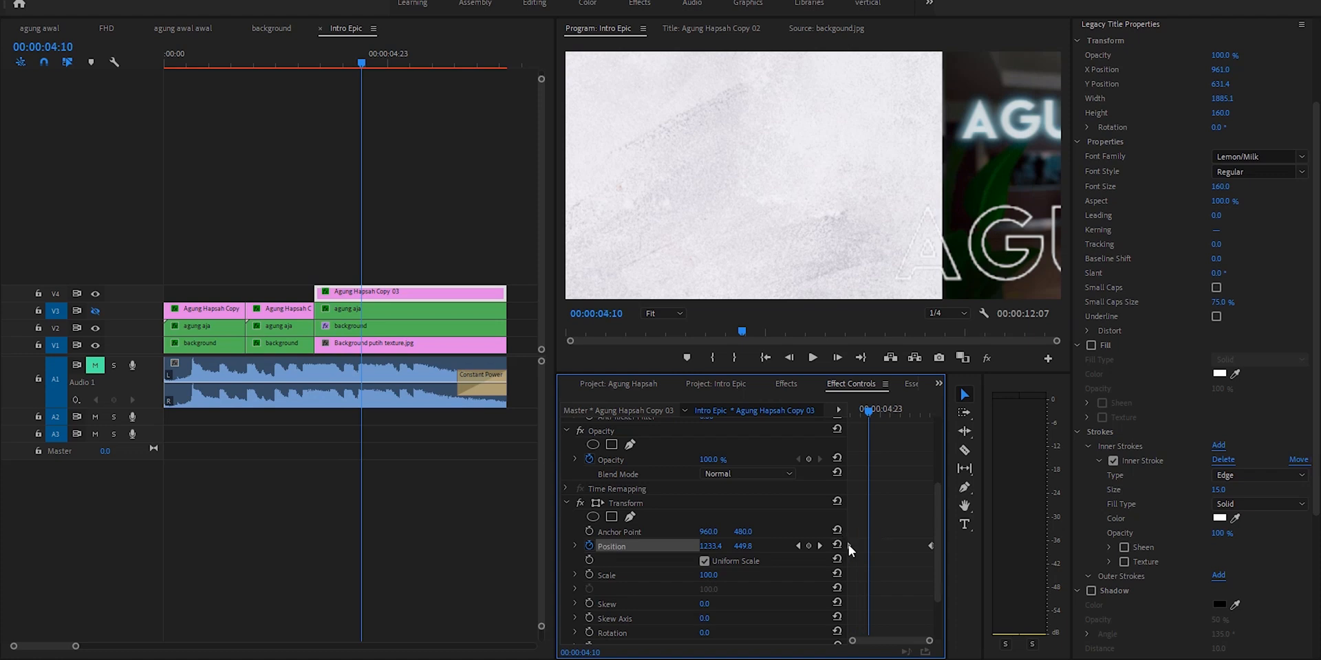
pyautogui.moveTo(849, 545); pyautogui.dragTo(867, 546)
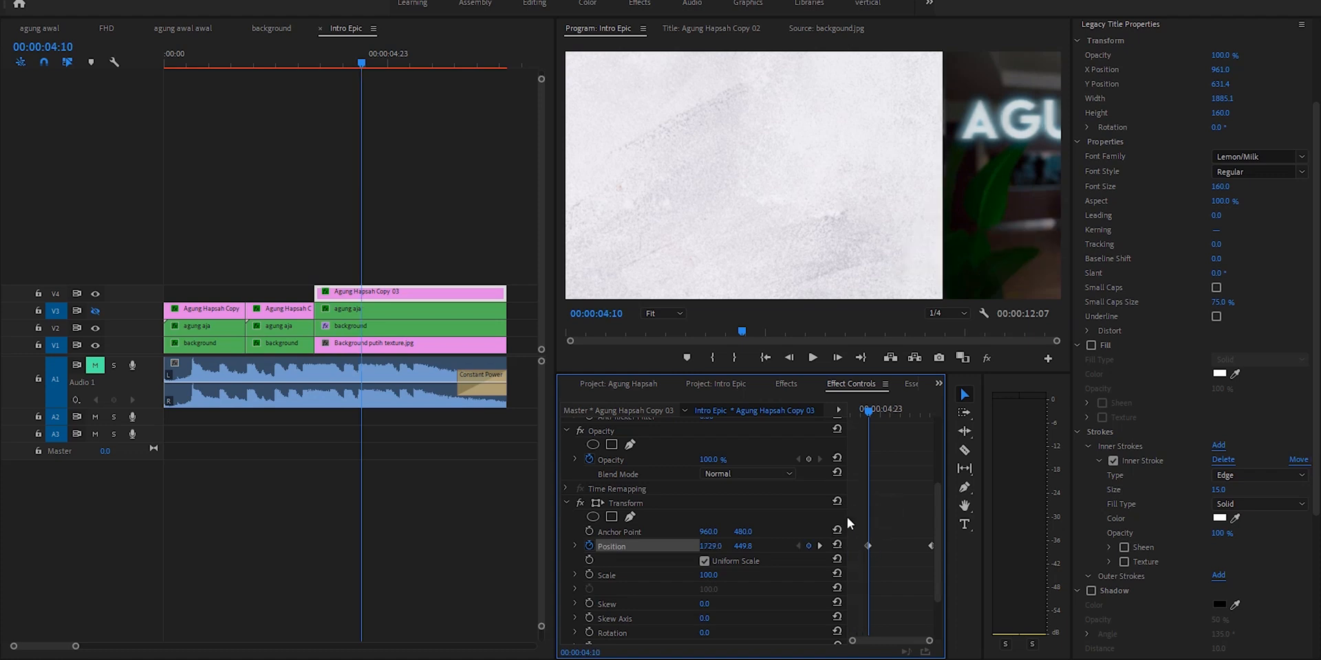
# Step: Play back the third shot from 00:00:03:09 to check the title's movement
pyautogui.press('Up')
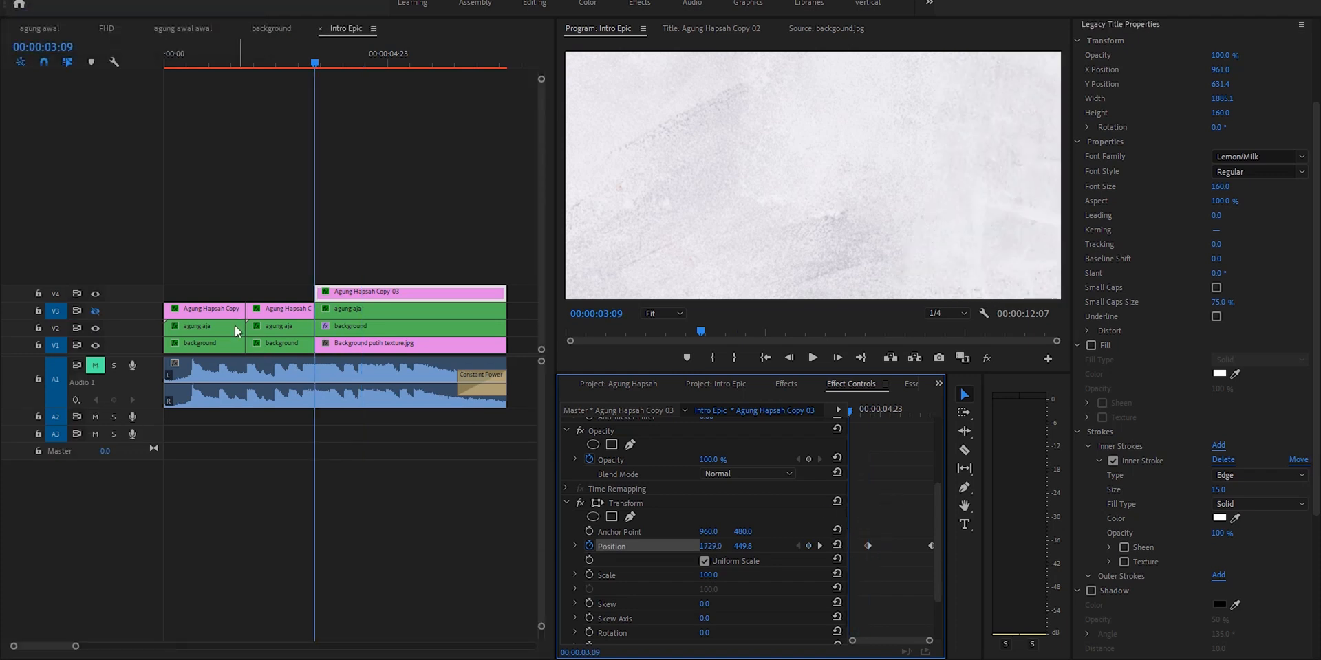
pyautogui.click(198, 247)
pyautogui.press('space')
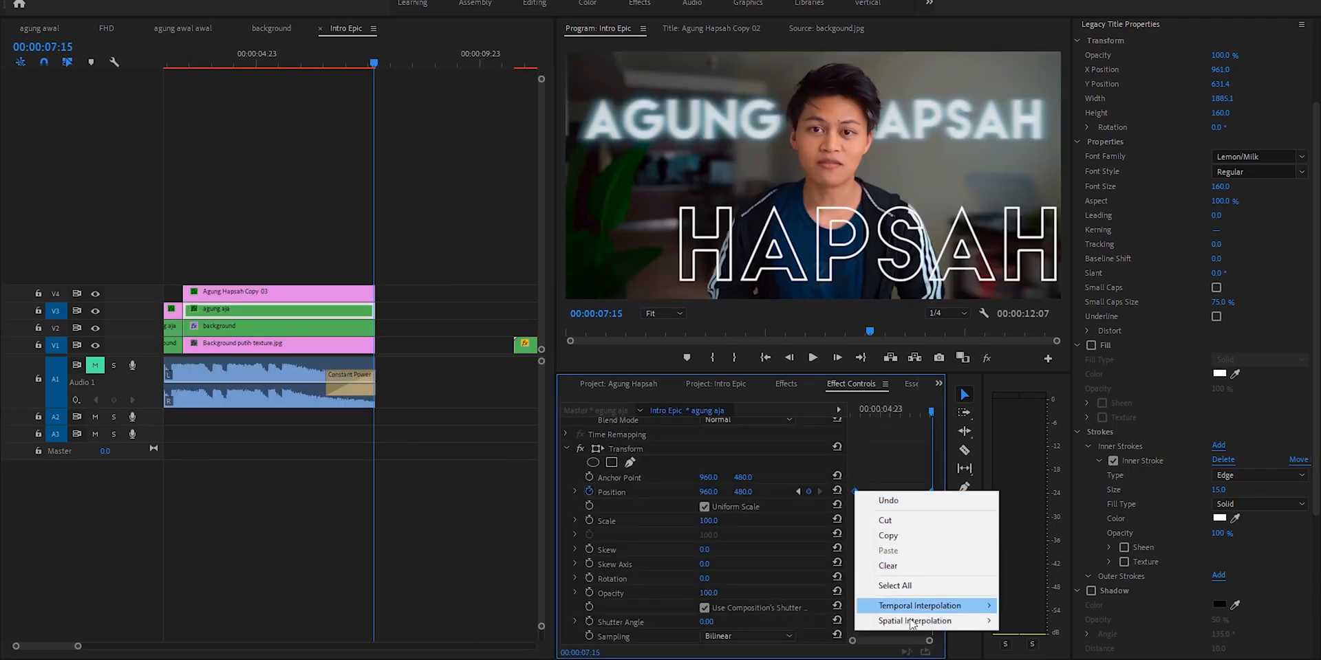
# Step: Apply ease temporal interpolation to both Transform Position keyframes of the third agung aja clip
pyautogui.moveTo(918, 605)
pyautogui.click(1019, 592)
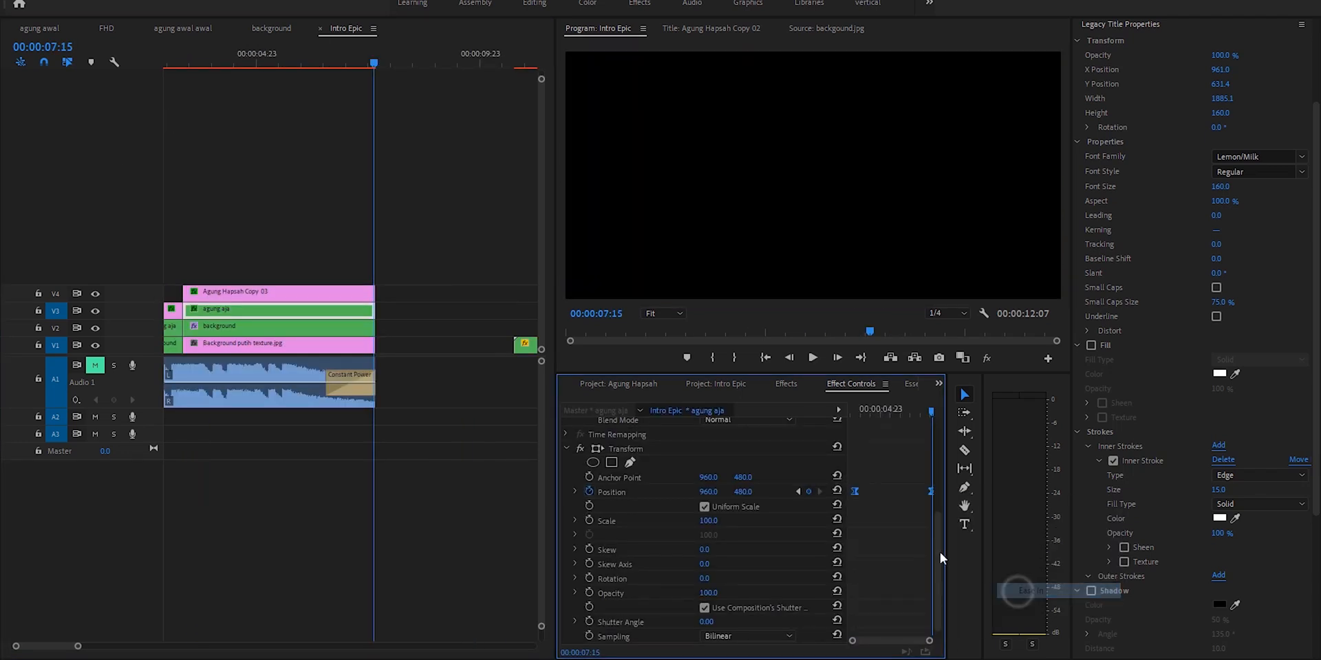
pyautogui.click(96, 311)
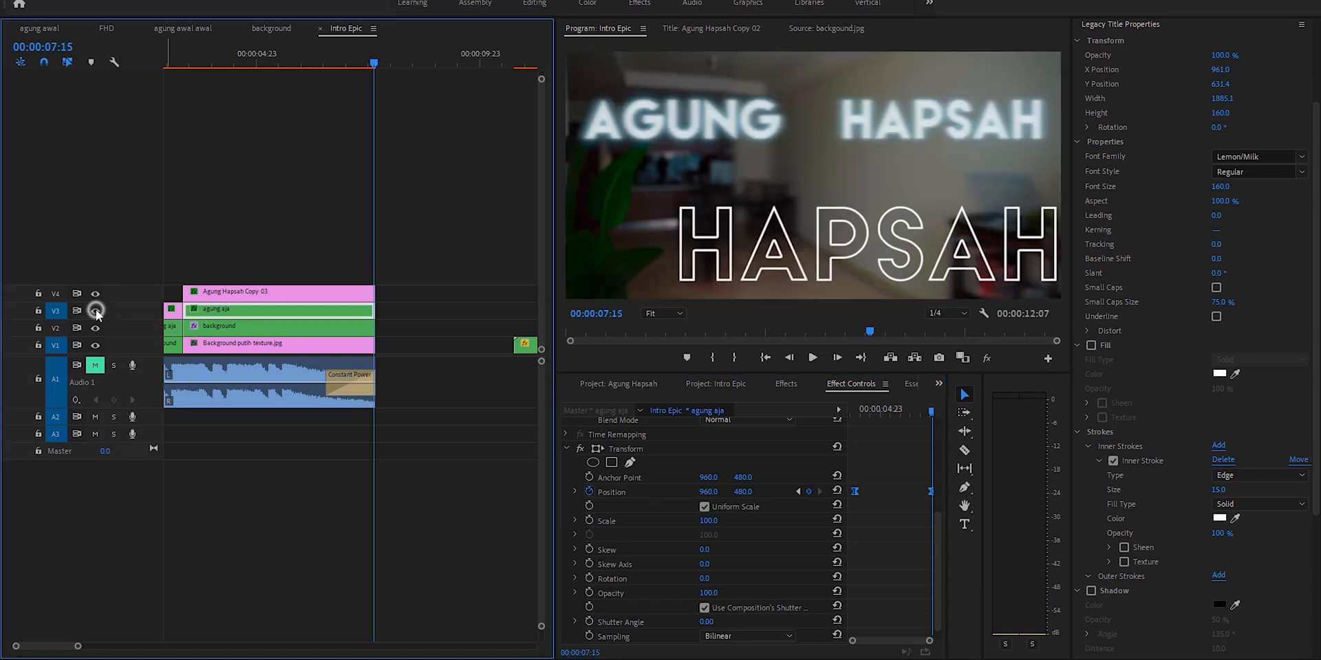
# Step: Reshape the Position velocity curve of the third agung aja clip so it peaks early and slows gradually towards the last keyframe
pyautogui.keyDown('alt'); pyautogui.click(576, 492); pyautogui.keyUp('alt')
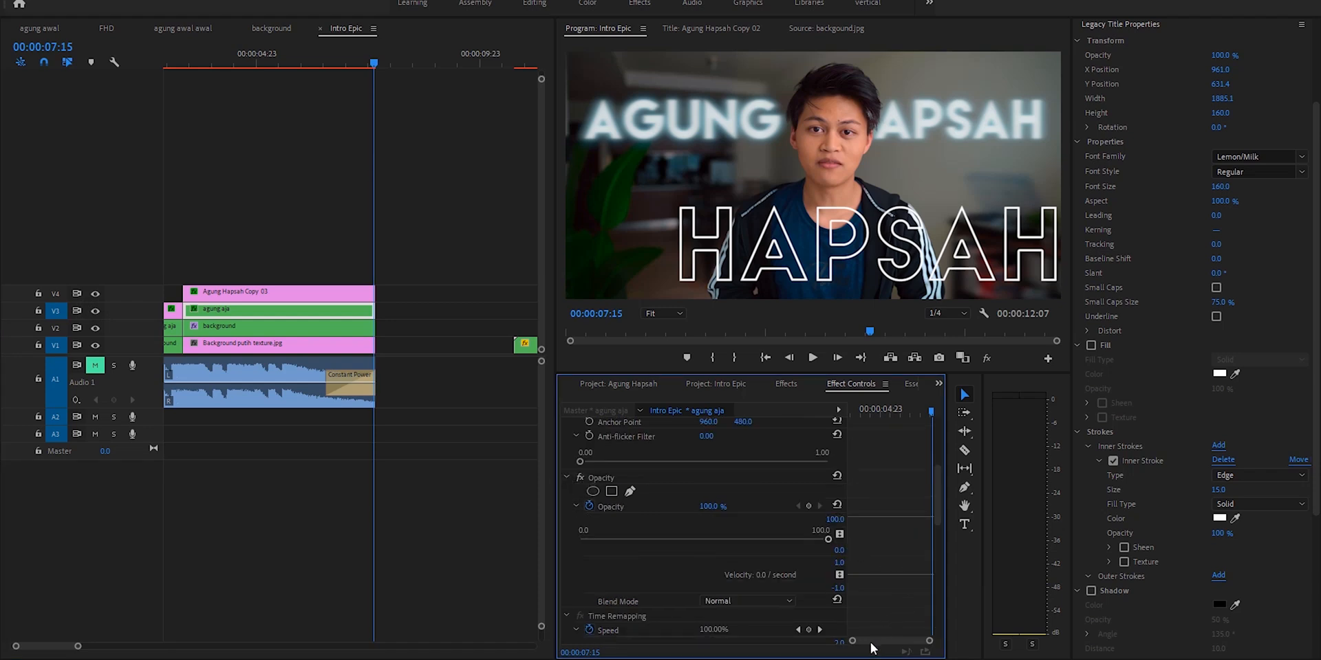
pyautogui.scroll(-10, 874, 567)
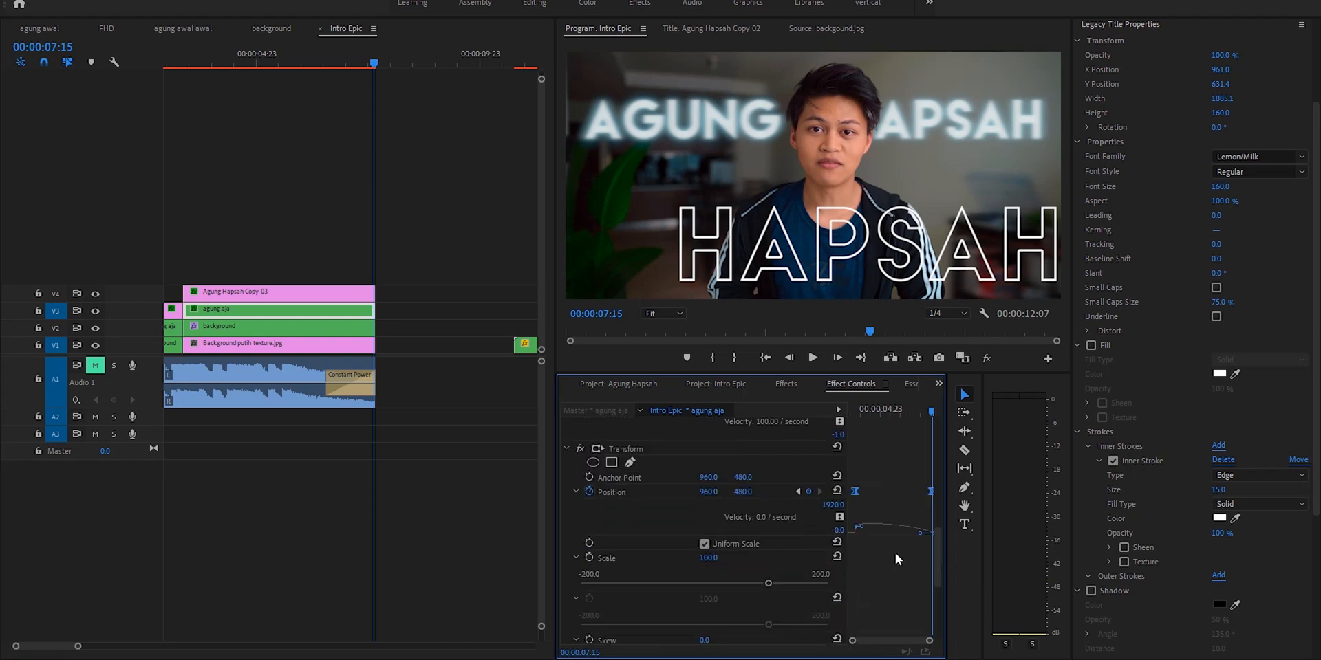
pyautogui.moveTo(922, 536); pyautogui.dragTo(899, 536)
pyautogui.moveTo(872, 410)
pyautogui.mouseDown()
pyautogui.moveTo(856, 410)
pyautogui.moveTo(870, 411)
pyautogui.mouseUp()
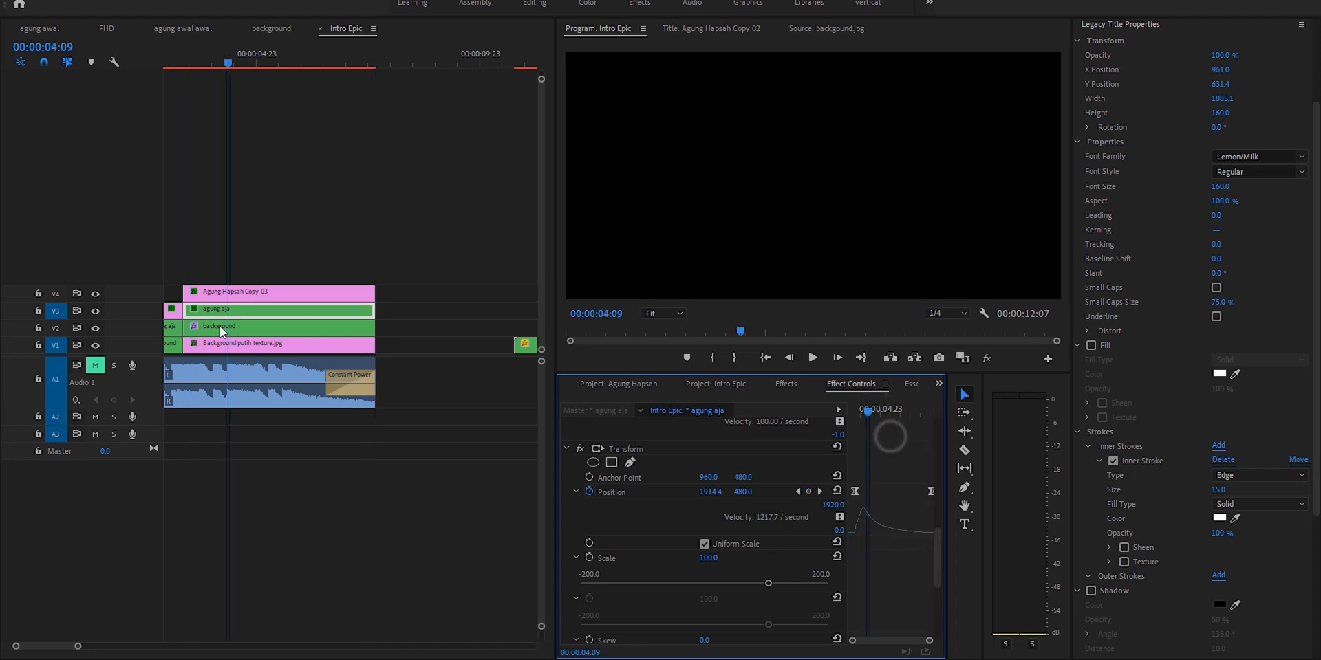
pyautogui.click(96, 312)
# Step: Apply ease temporal interpolation to both Transform Position keyframes of the third shot's background clip on V2
pyautogui.click(243, 325)
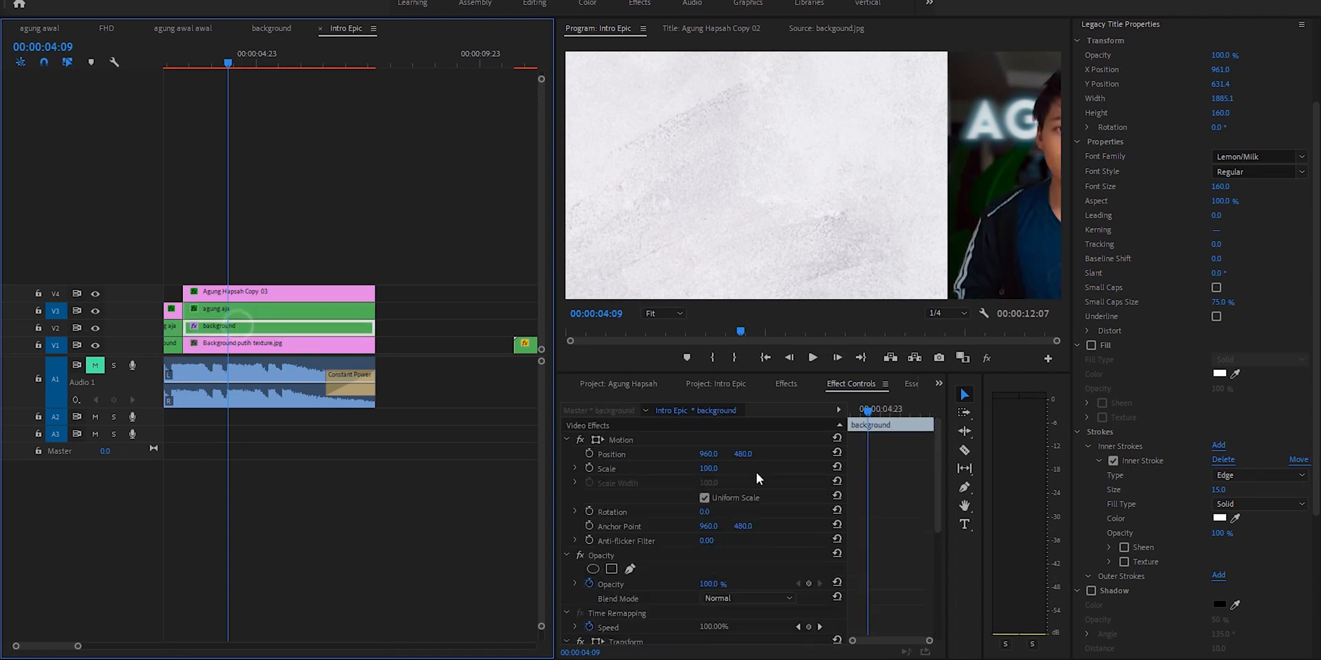
pyautogui.scroll(-5, 877, 539)
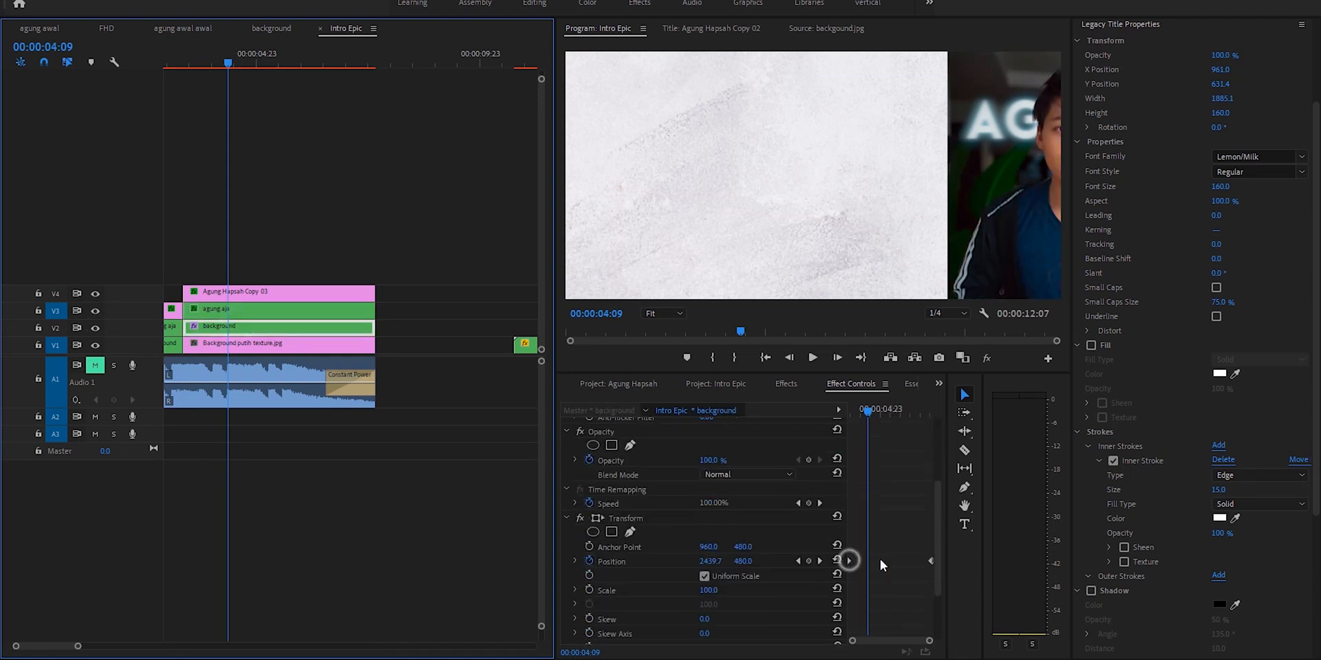
pyautogui.click(849, 562)
pyautogui.keyDown('shift'); pyautogui.click(930, 560); pyautogui.keyUp('shift')
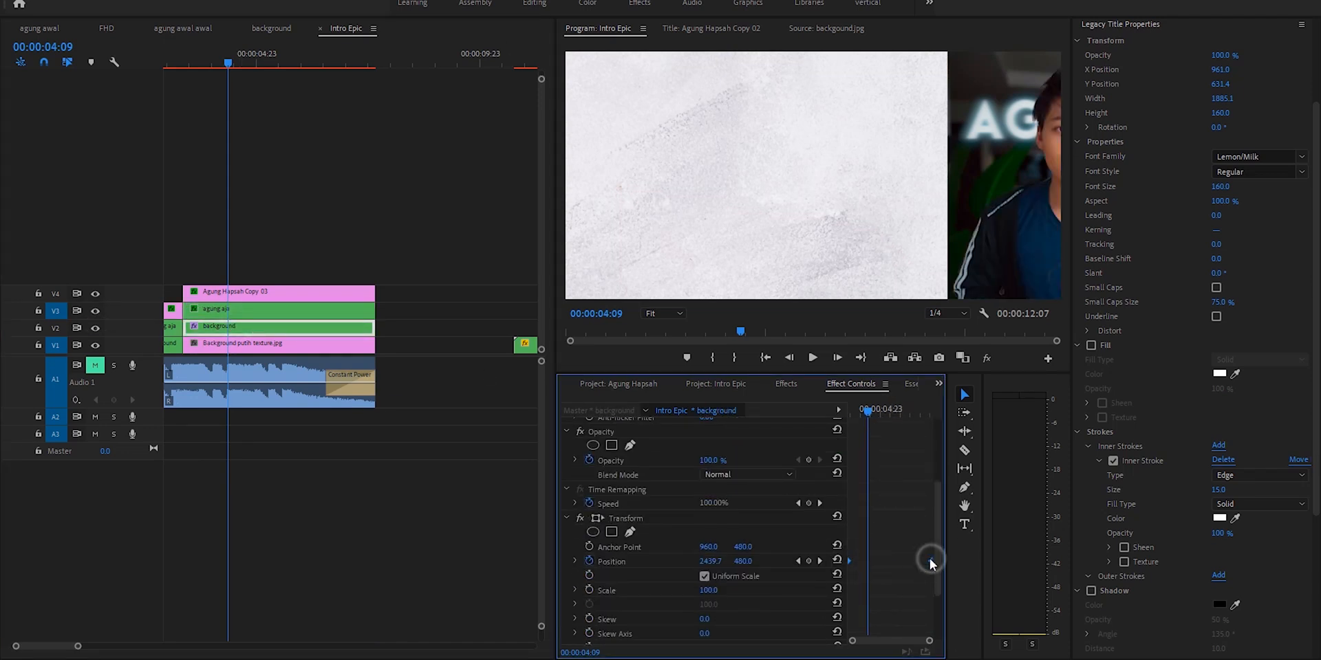
pyautogui.rightClick(853, 560)
pyautogui.moveTo(921, 531)
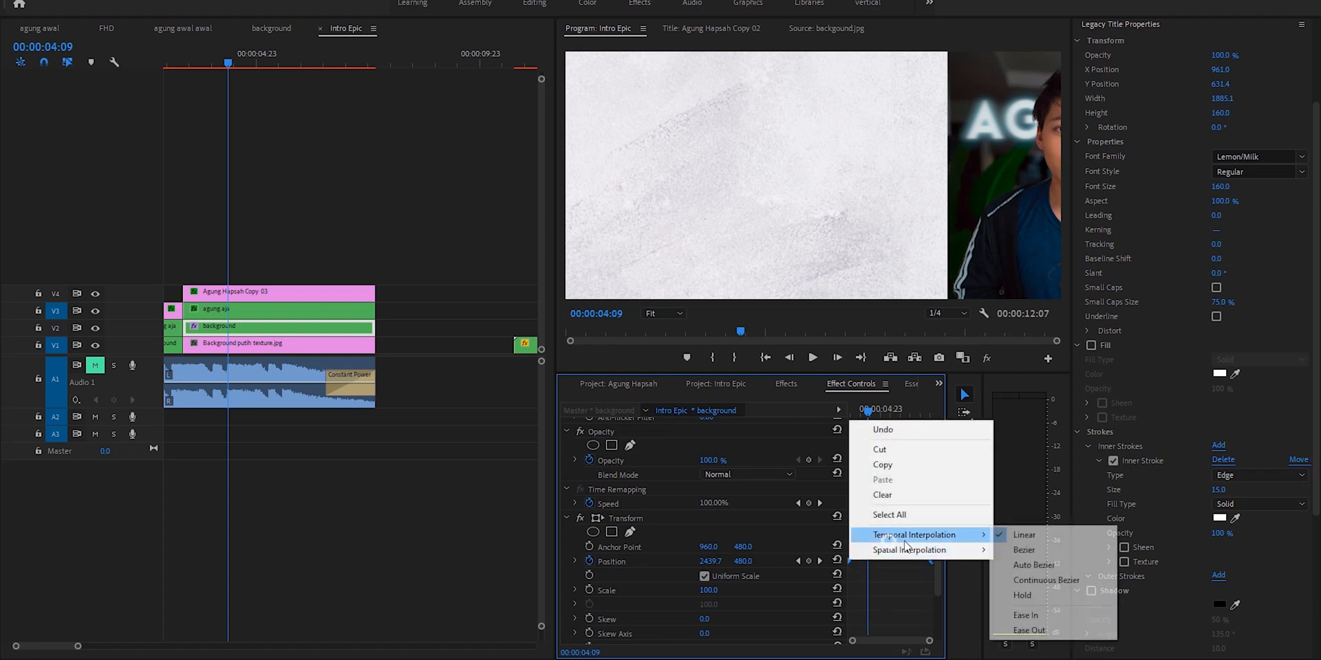
pyautogui.click(1023, 615)
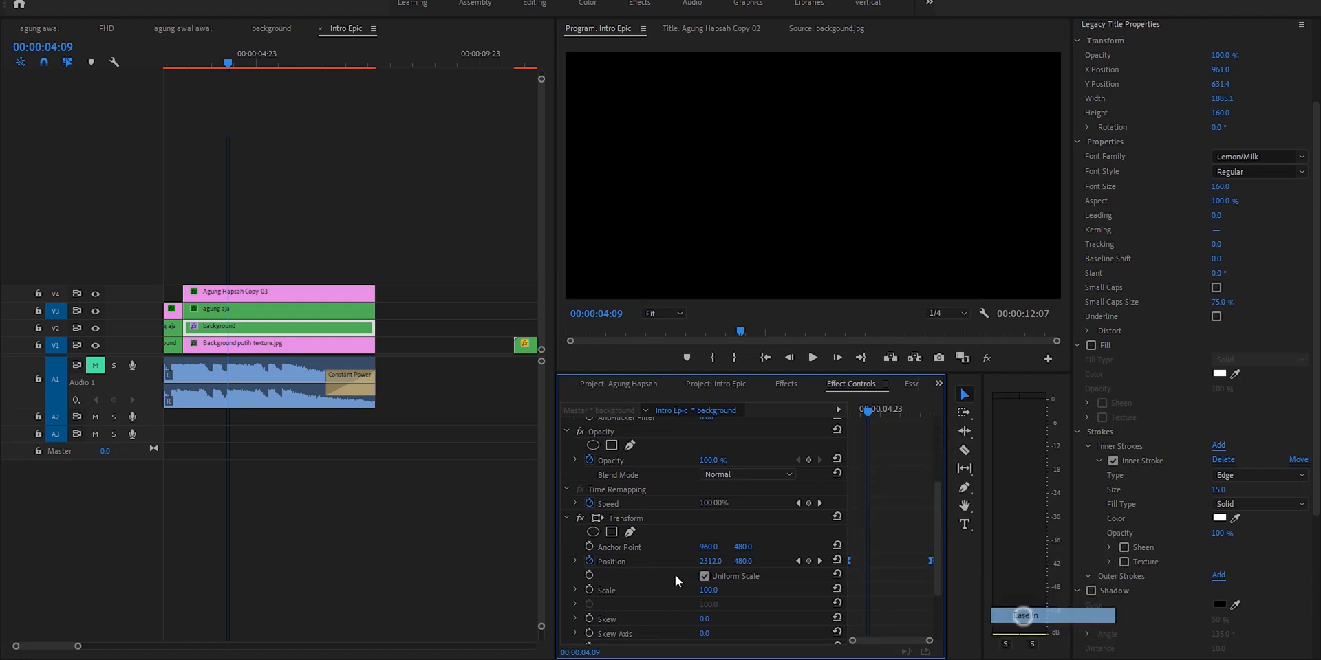
# Step: Hide track V3 and reshape the background clip's Transform Position velocity curve so it peaks early and slows gradually towards the last keyframe
pyautogui.click(96, 312)
pyautogui.scroll(3, 581, 555)
pyautogui.click(576, 561)
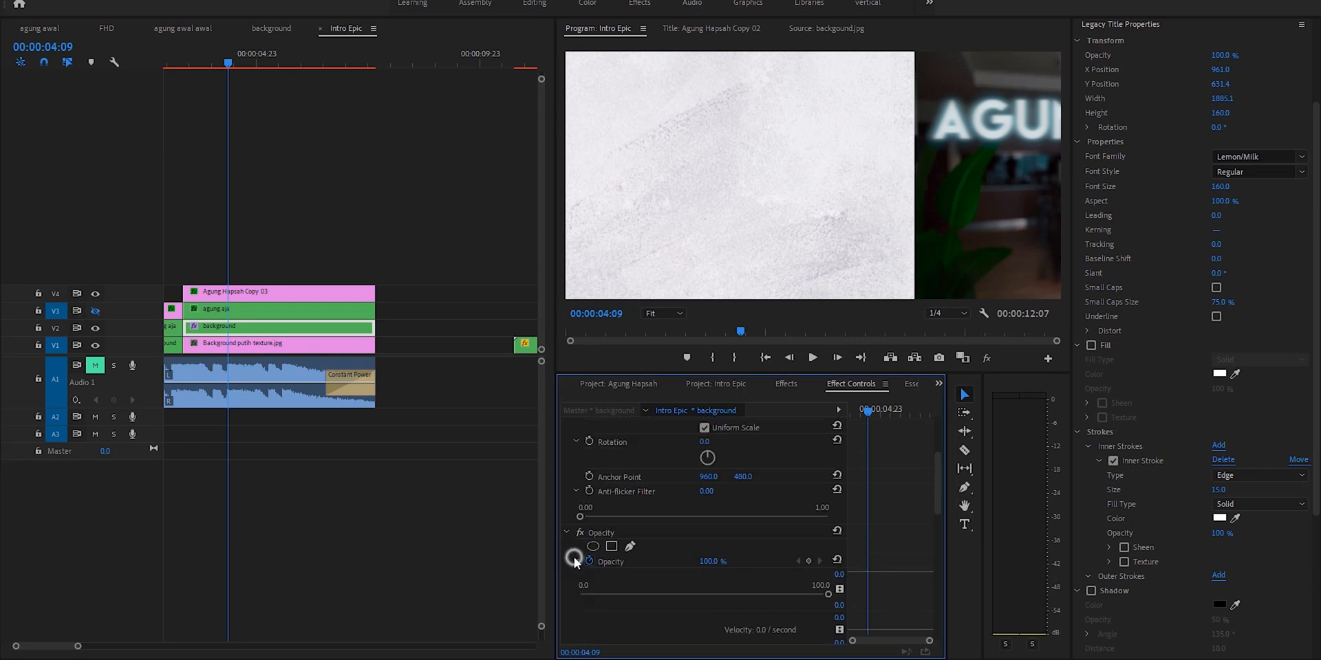
pyautogui.scroll(-5, 867, 550)
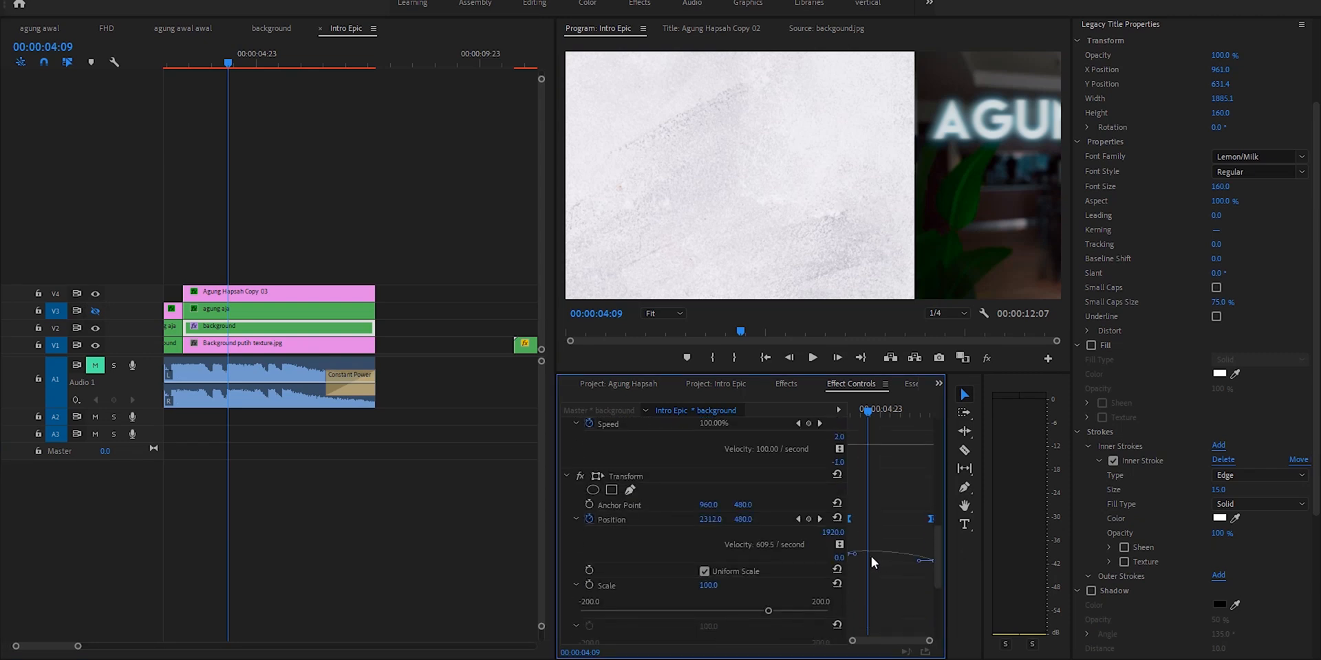
pyautogui.moveTo(919, 561); pyautogui.dragTo(890, 575)
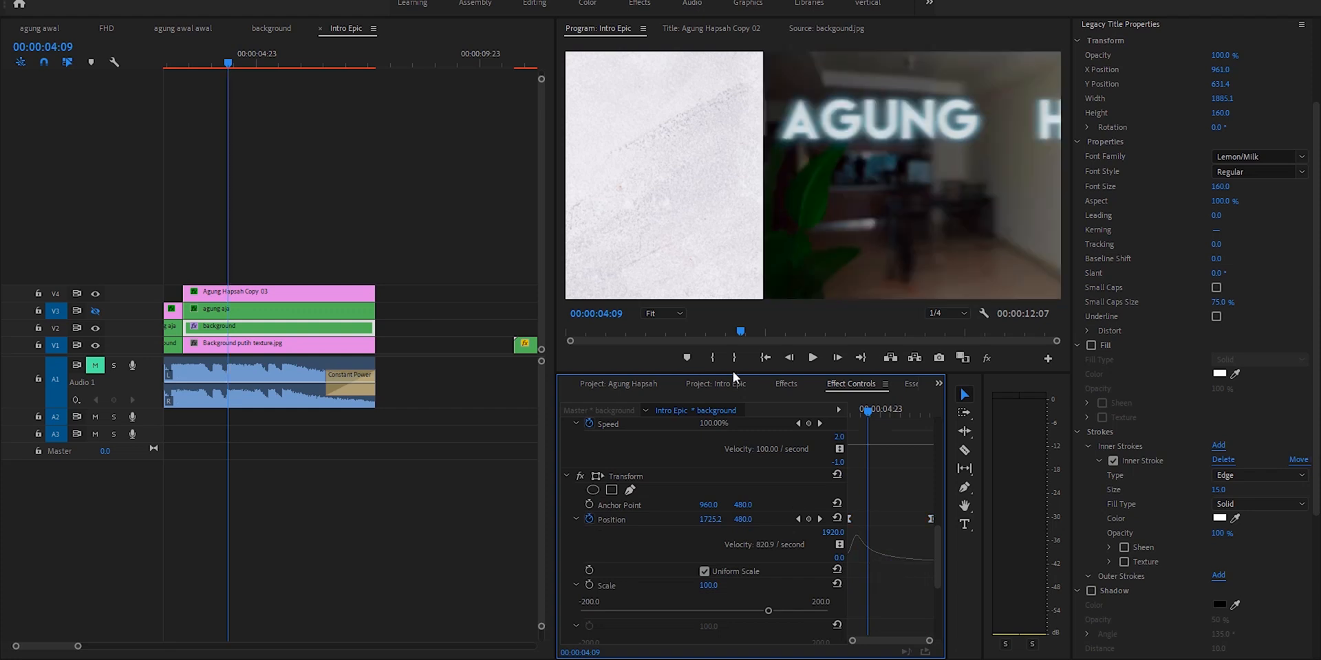
# Step: Play back the third shot from its start to check the background's eased movement
pyautogui.click(850, 409)
pyautogui.press('space')
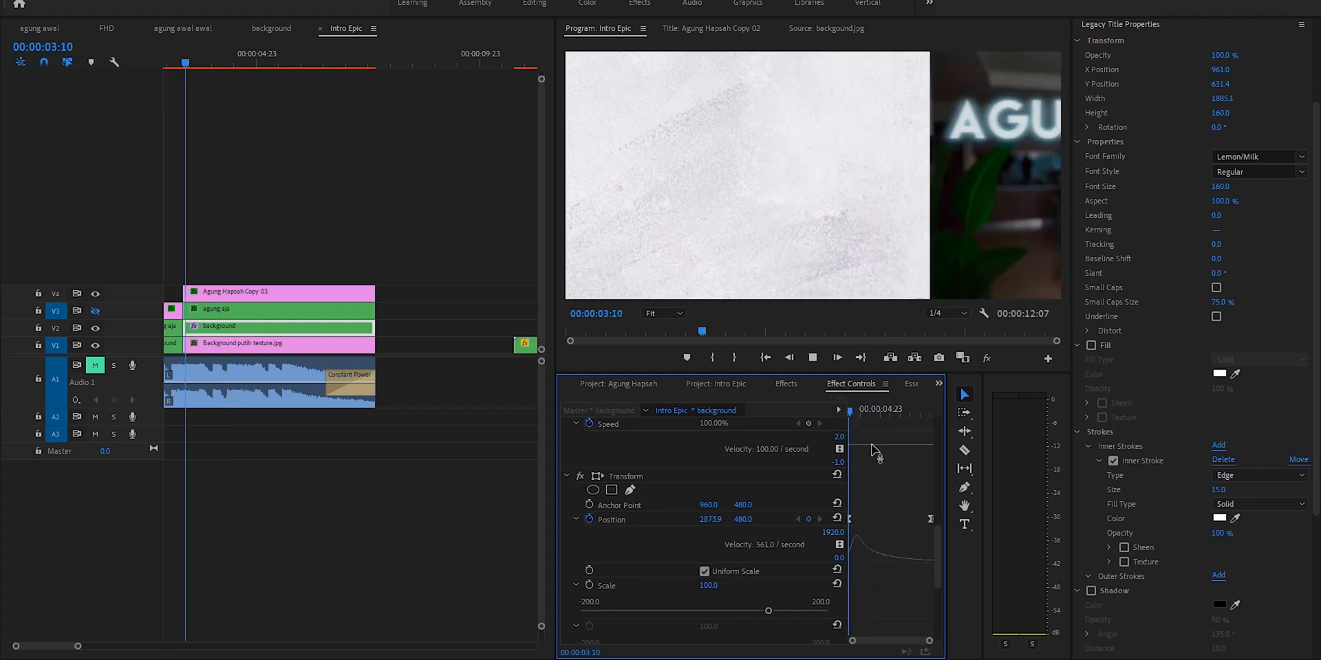
pyautogui.press('space')
# Step: Apply ease temporal interpolation to both Transform Position keyframes of the third shot's title clip on V4
pyautogui.click(341, 294)
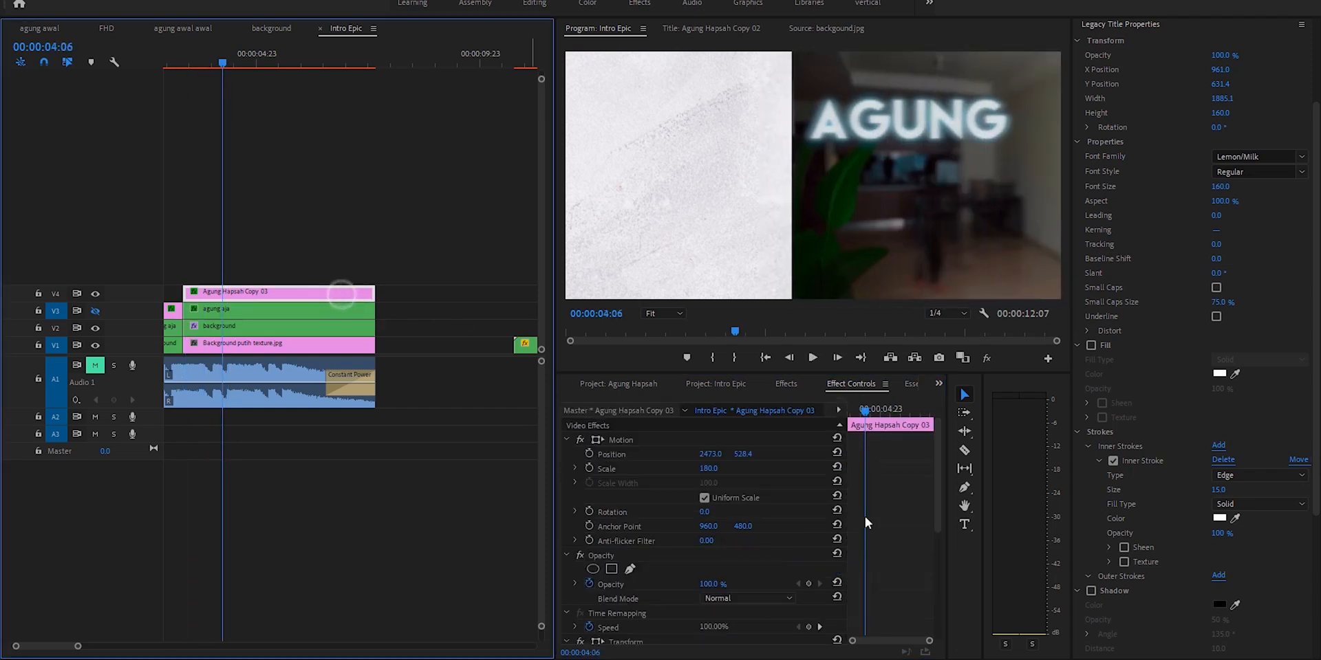
pyautogui.scroll(-2, 861, 542)
pyautogui.moveTo(869, 524); pyautogui.dragTo(931, 520)
pyautogui.rightClick(931, 520)
pyautogui.moveTo(997, 635)
pyautogui.click(1155, 632)
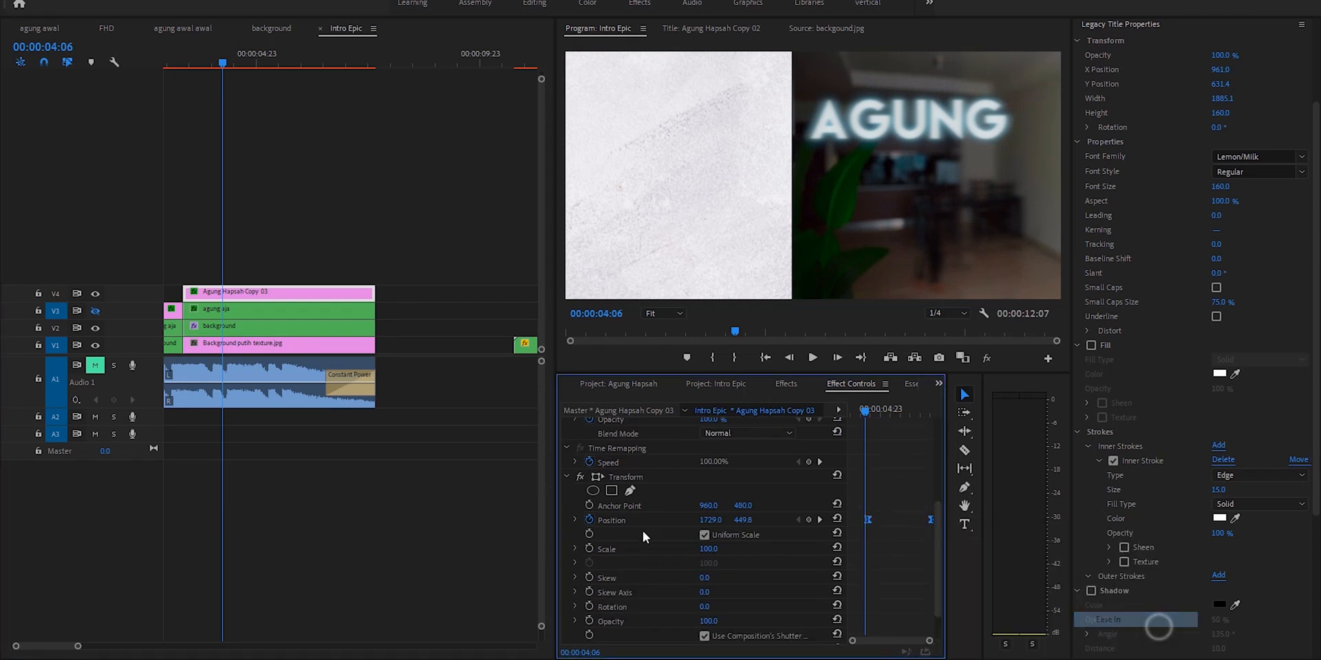
# Step: Reshape the third title's Transform Position velocity curve by extending the last keyframe's handle back towards the first keyframe
pyautogui.click(576, 520)
pyautogui.scroll(-2, 905, 567)
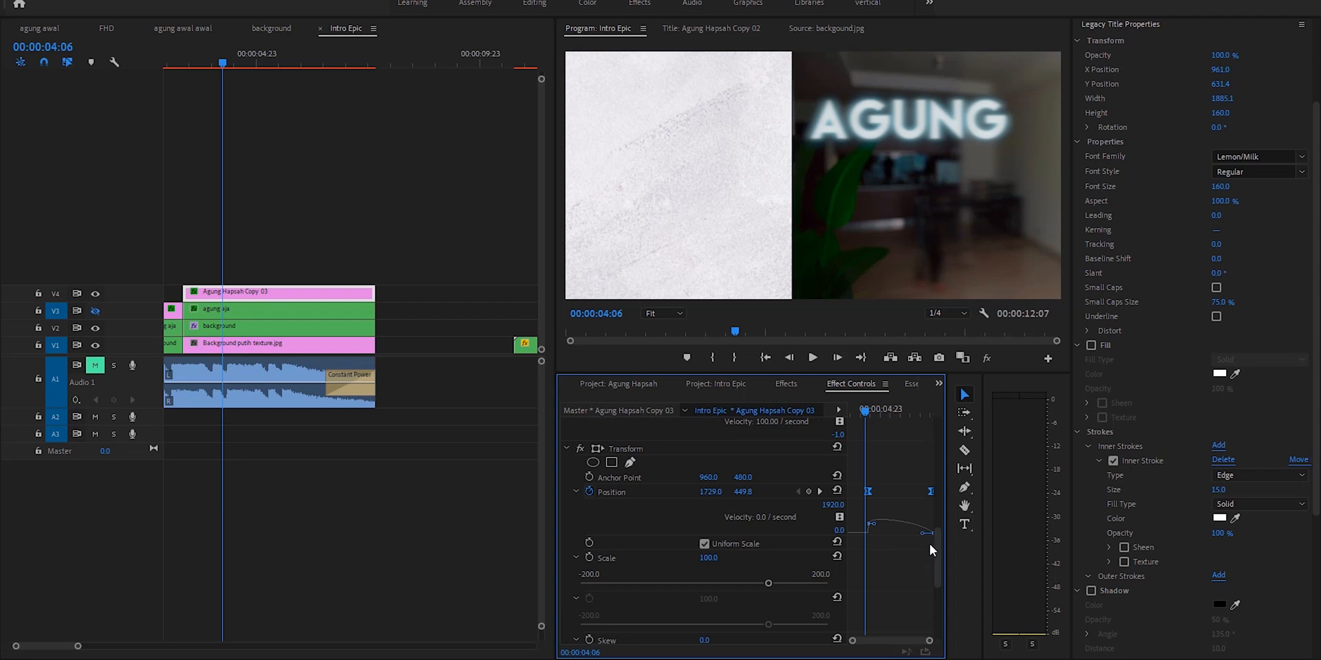
pyautogui.moveTo(924, 533); pyautogui.dragTo(901, 550)
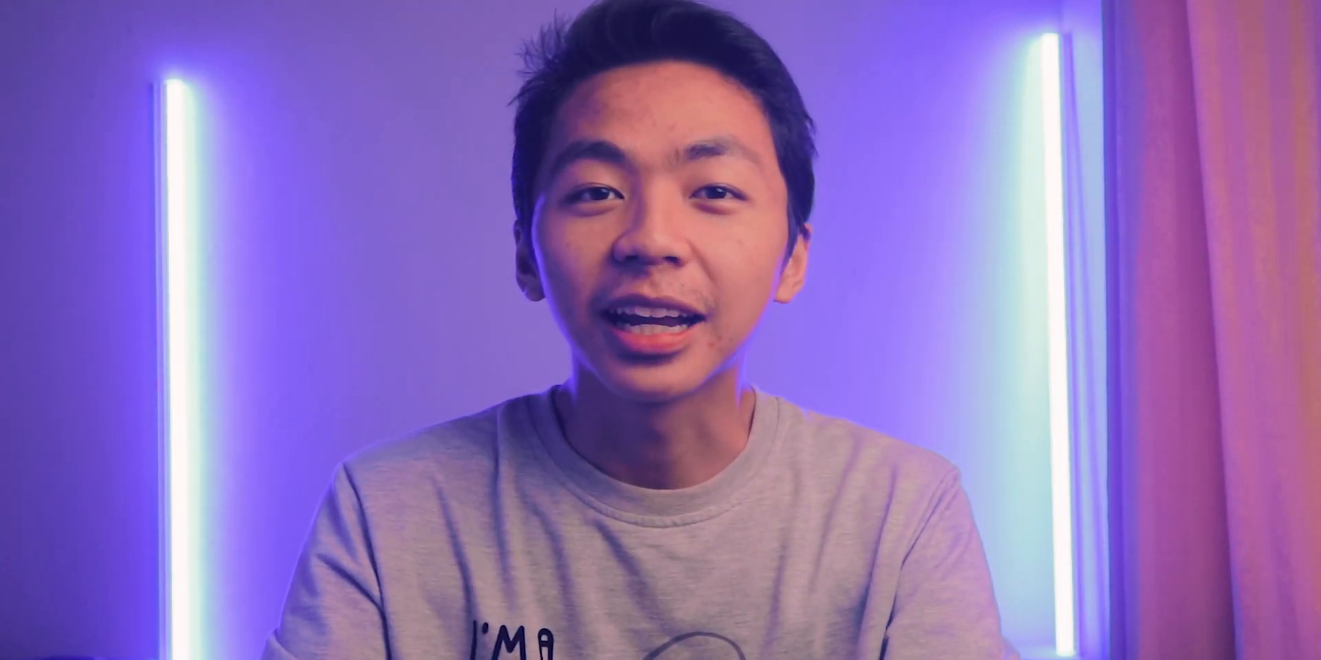